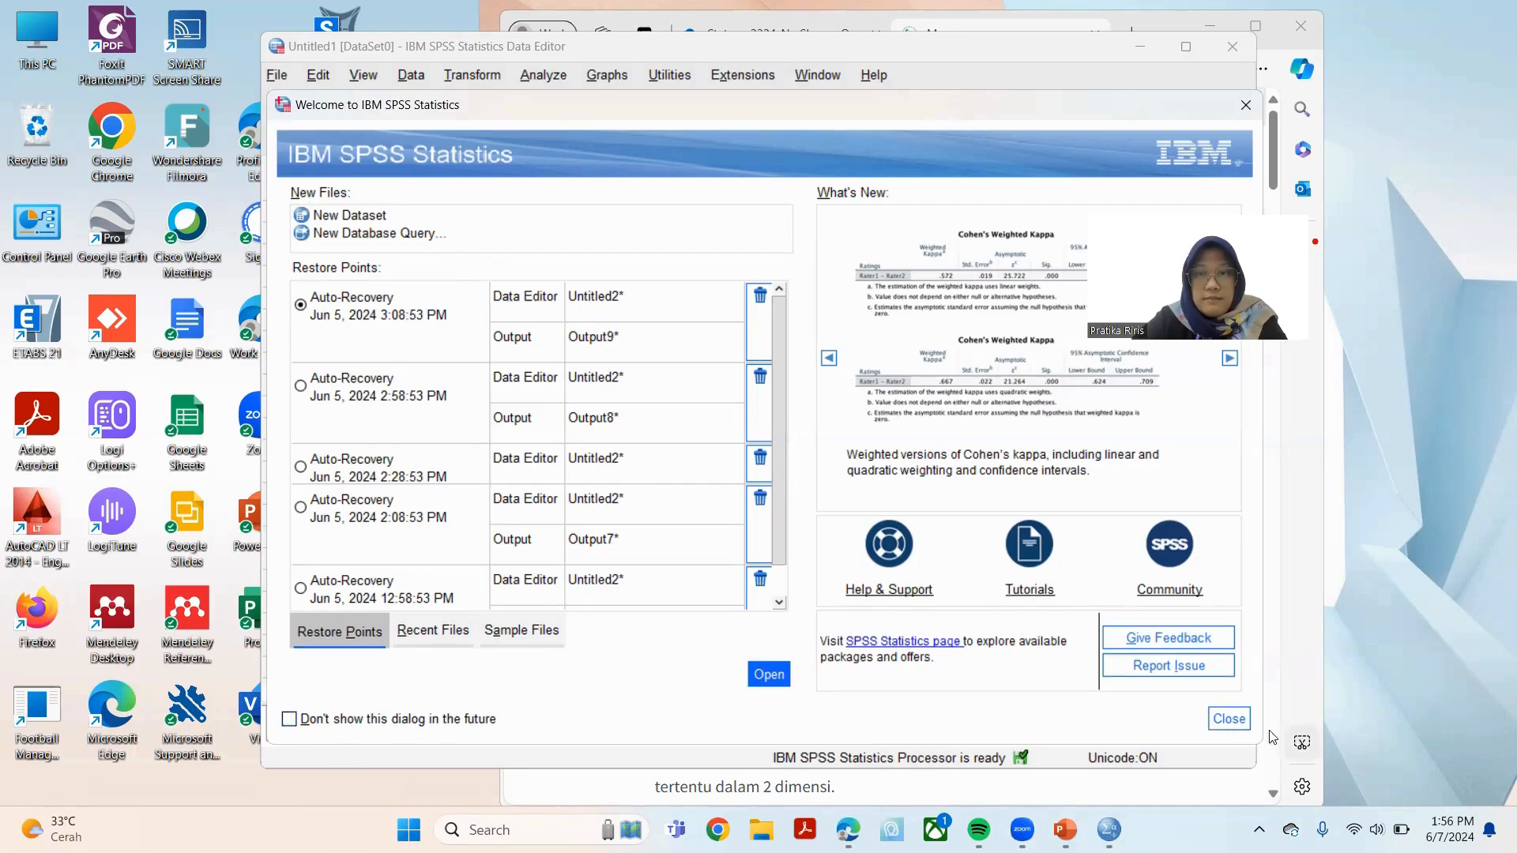
Open the data file Lat P15_Chi.sav from Documents and display its variable definitions.
{"action": "left_click", "coordinate": [1229, 719]}
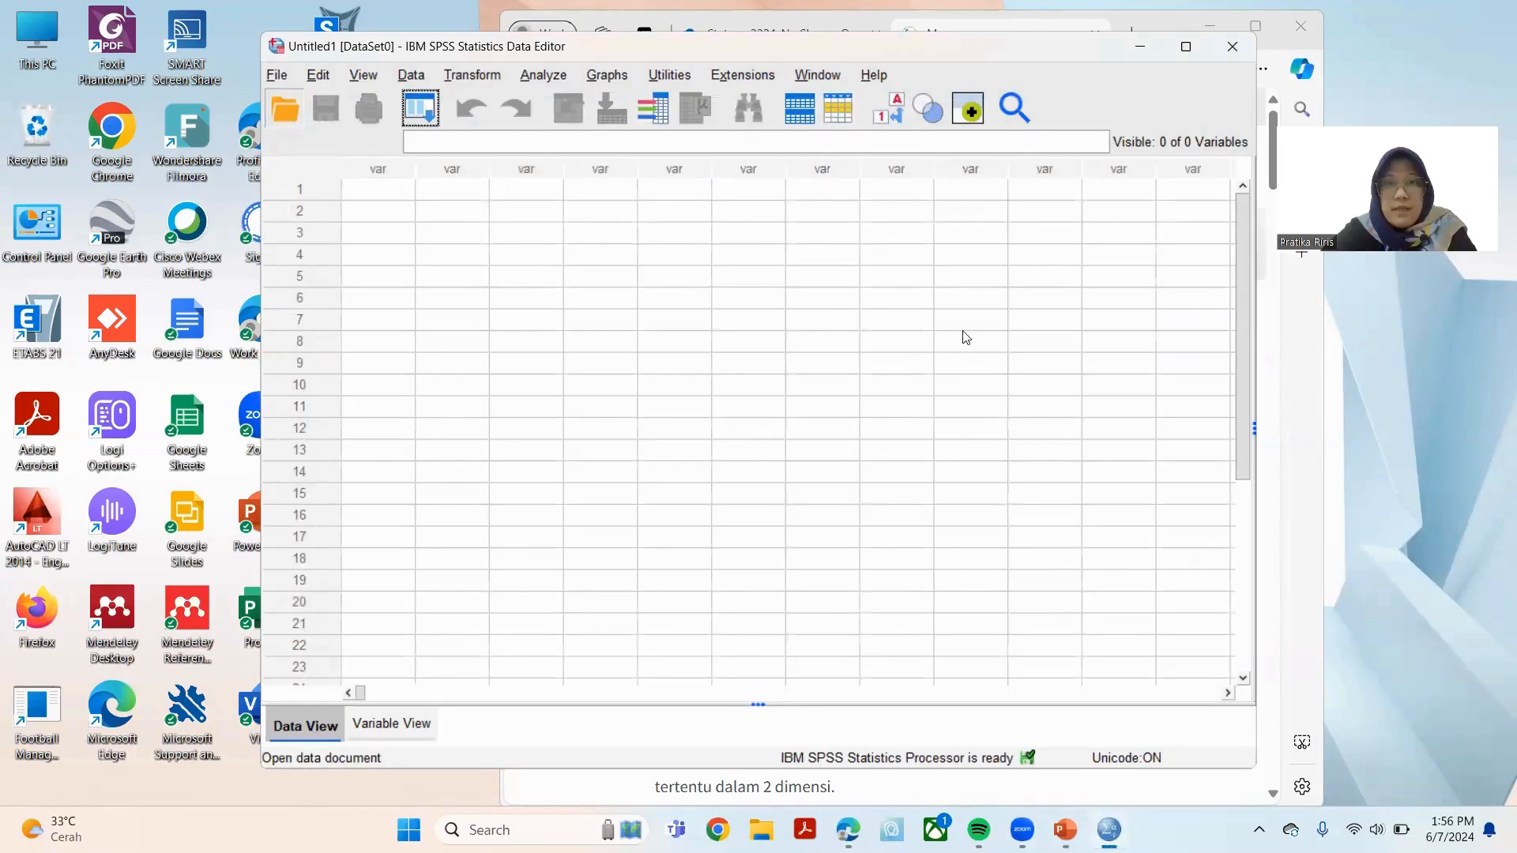
{"action": "left_click", "coordinate": [942, 332]}
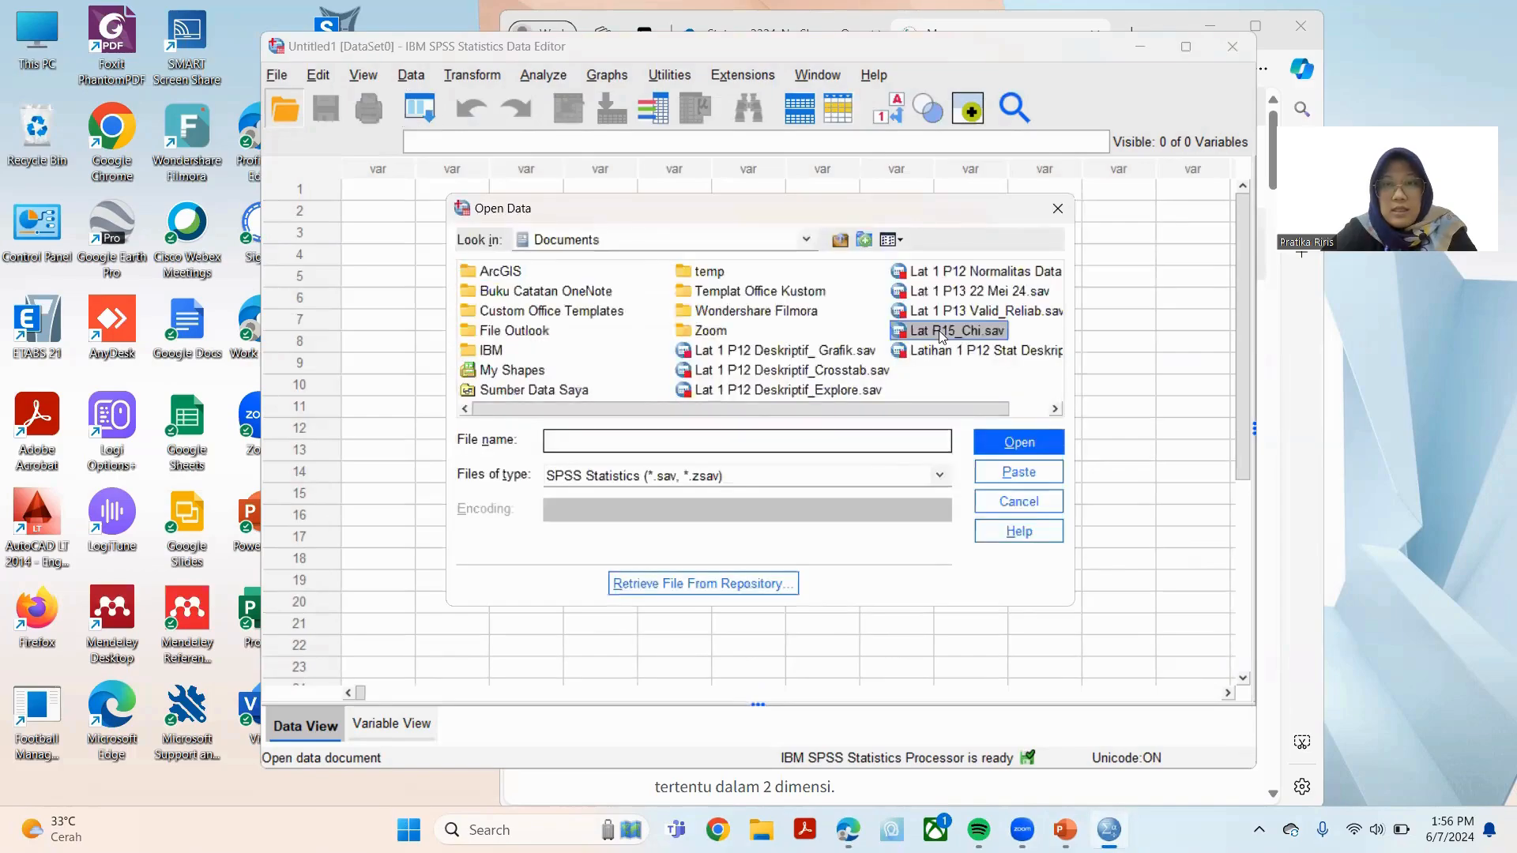
{"action": "left_click", "coordinate": [996, 442]}
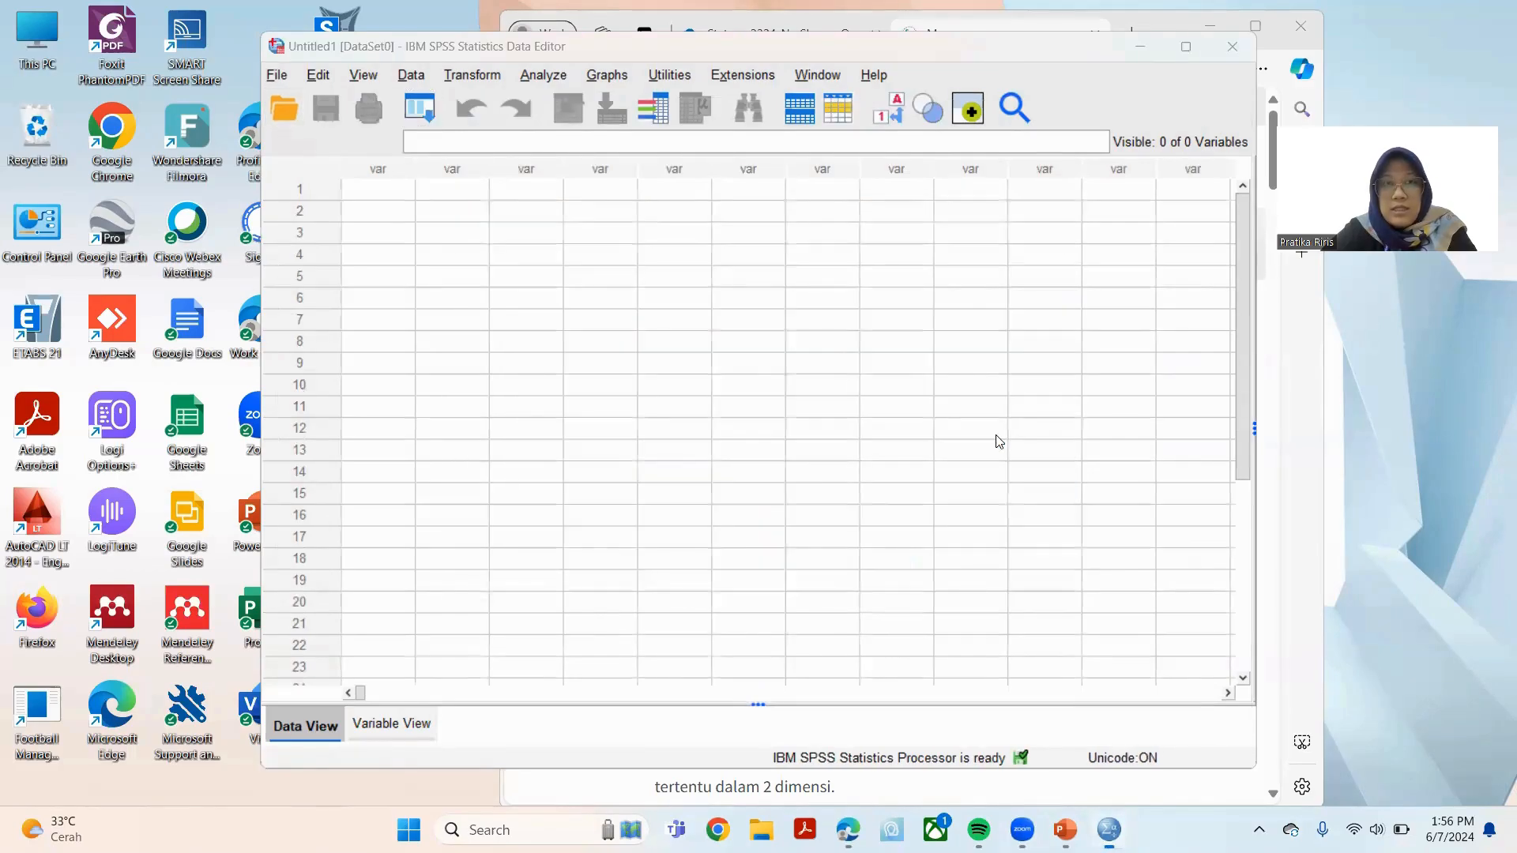
{"action": "left_click", "coordinate": [359, 75]}
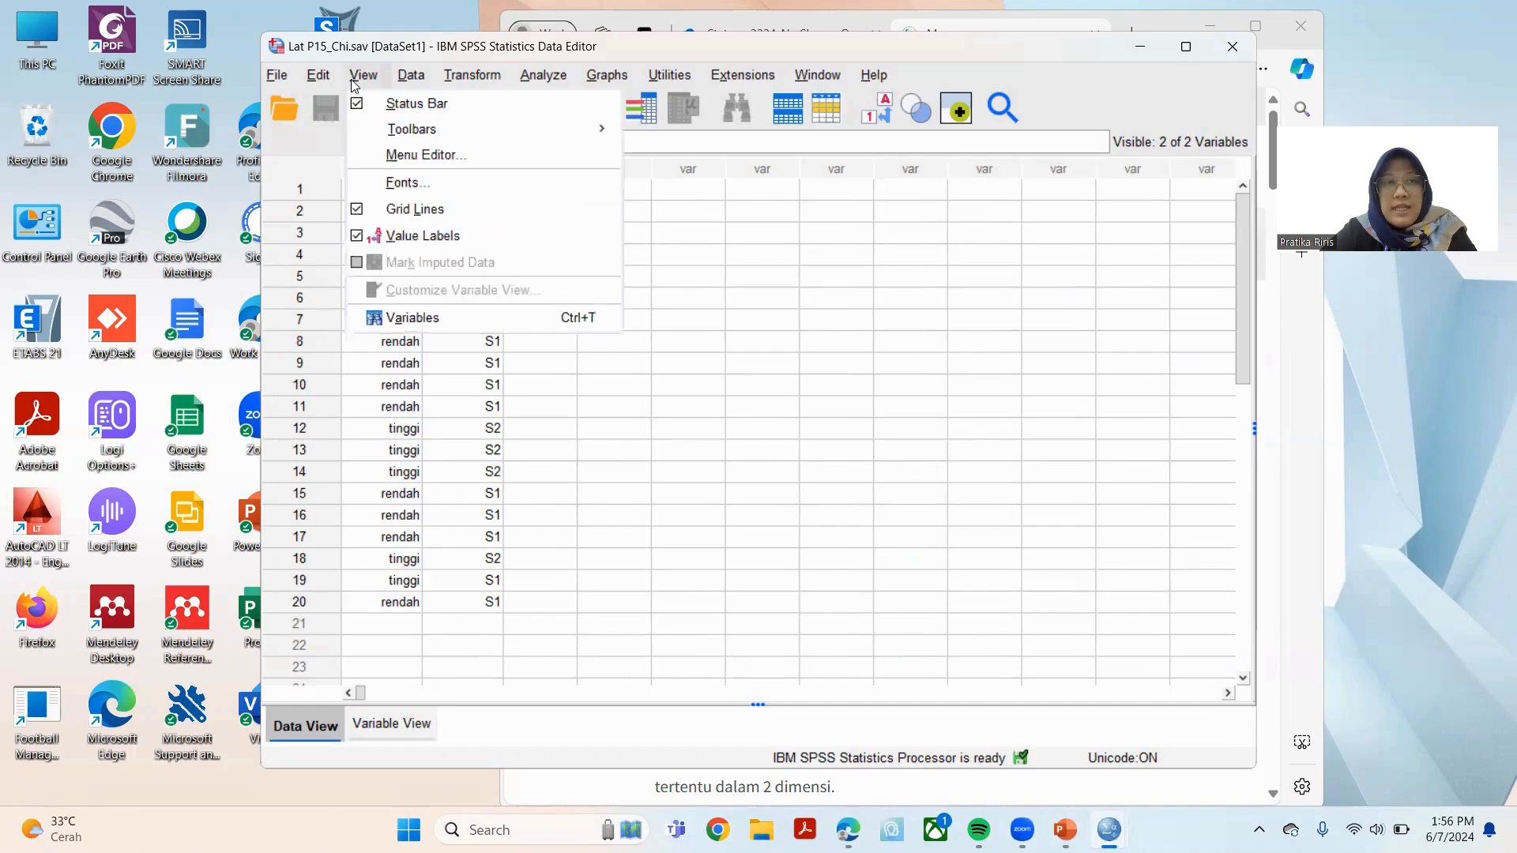
{"action": "left_click", "coordinate": [388, 317]}
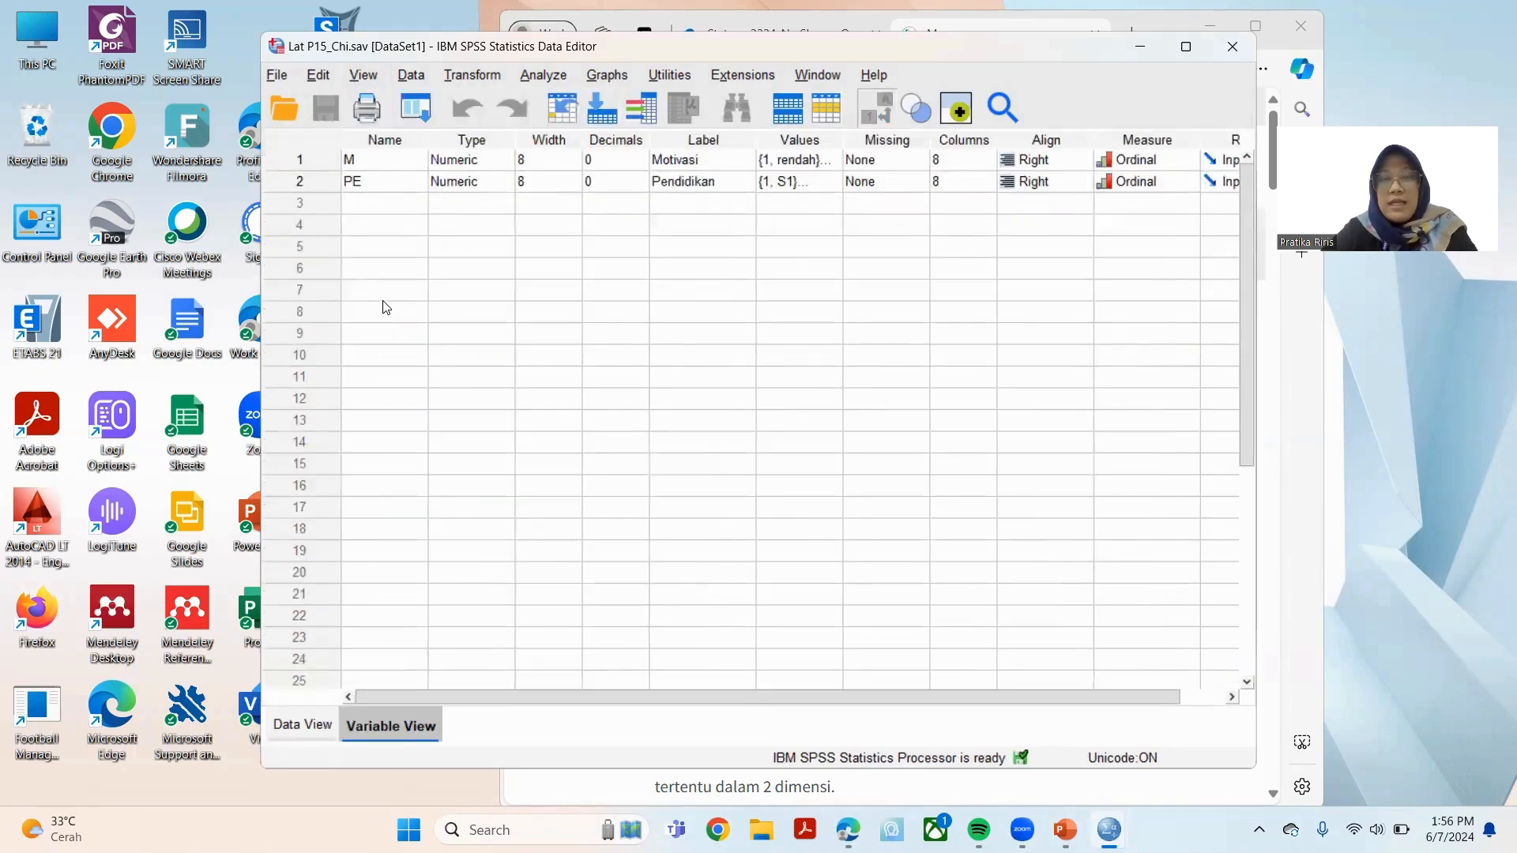
Switch to PowerPoint, display the "Contoh Soal" slide and enlarge the window beside the data editor to read the exercise.
{"action": "left_click", "coordinate": [1065, 829]}
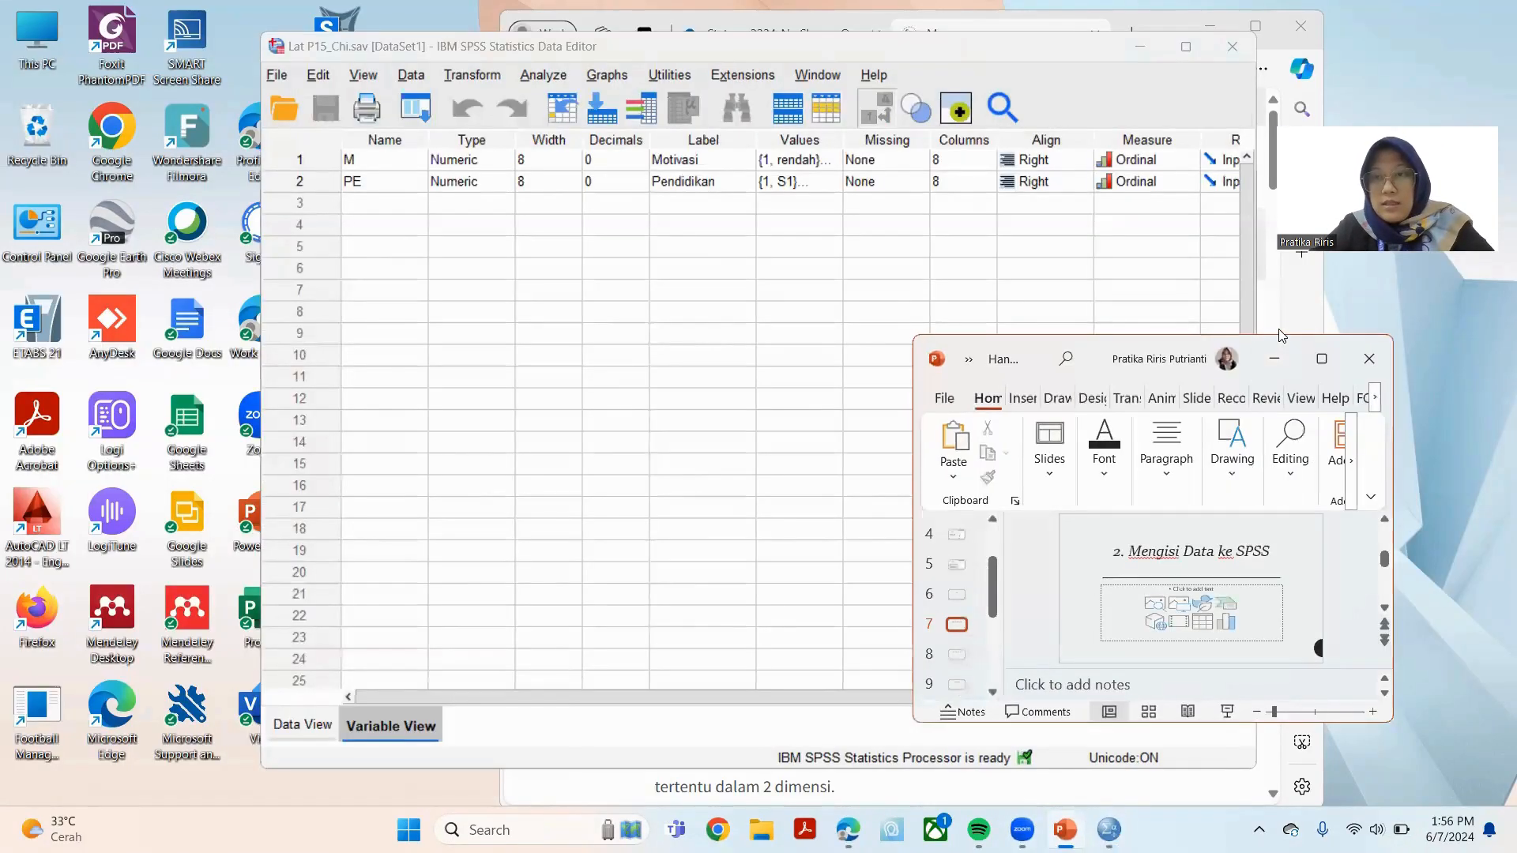
{"action": "left_click", "coordinate": [1115, 99]}
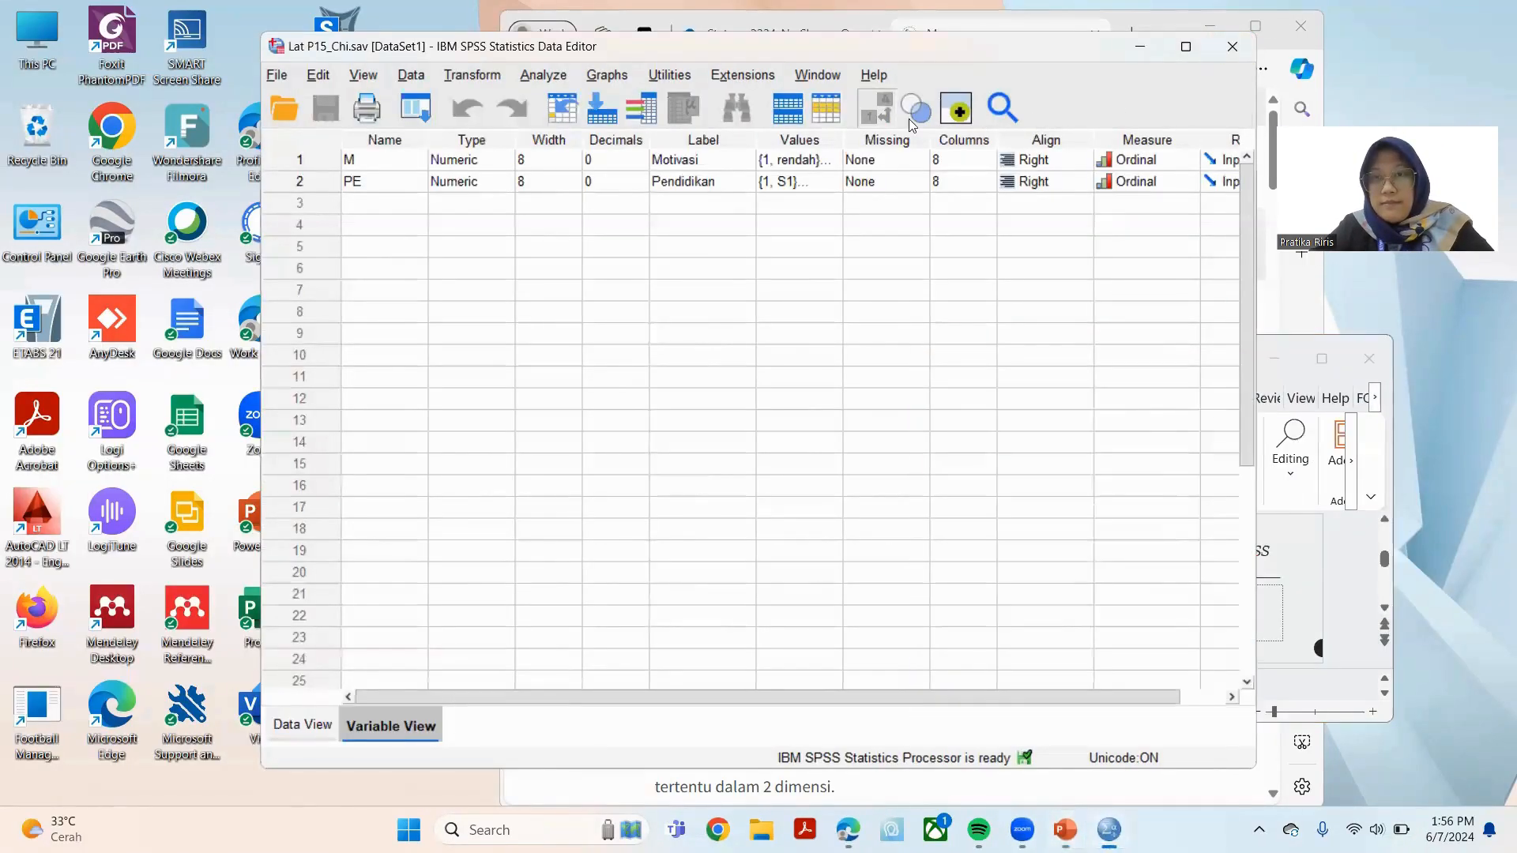
{"action": "left_click", "coordinate": [1381, 464]}
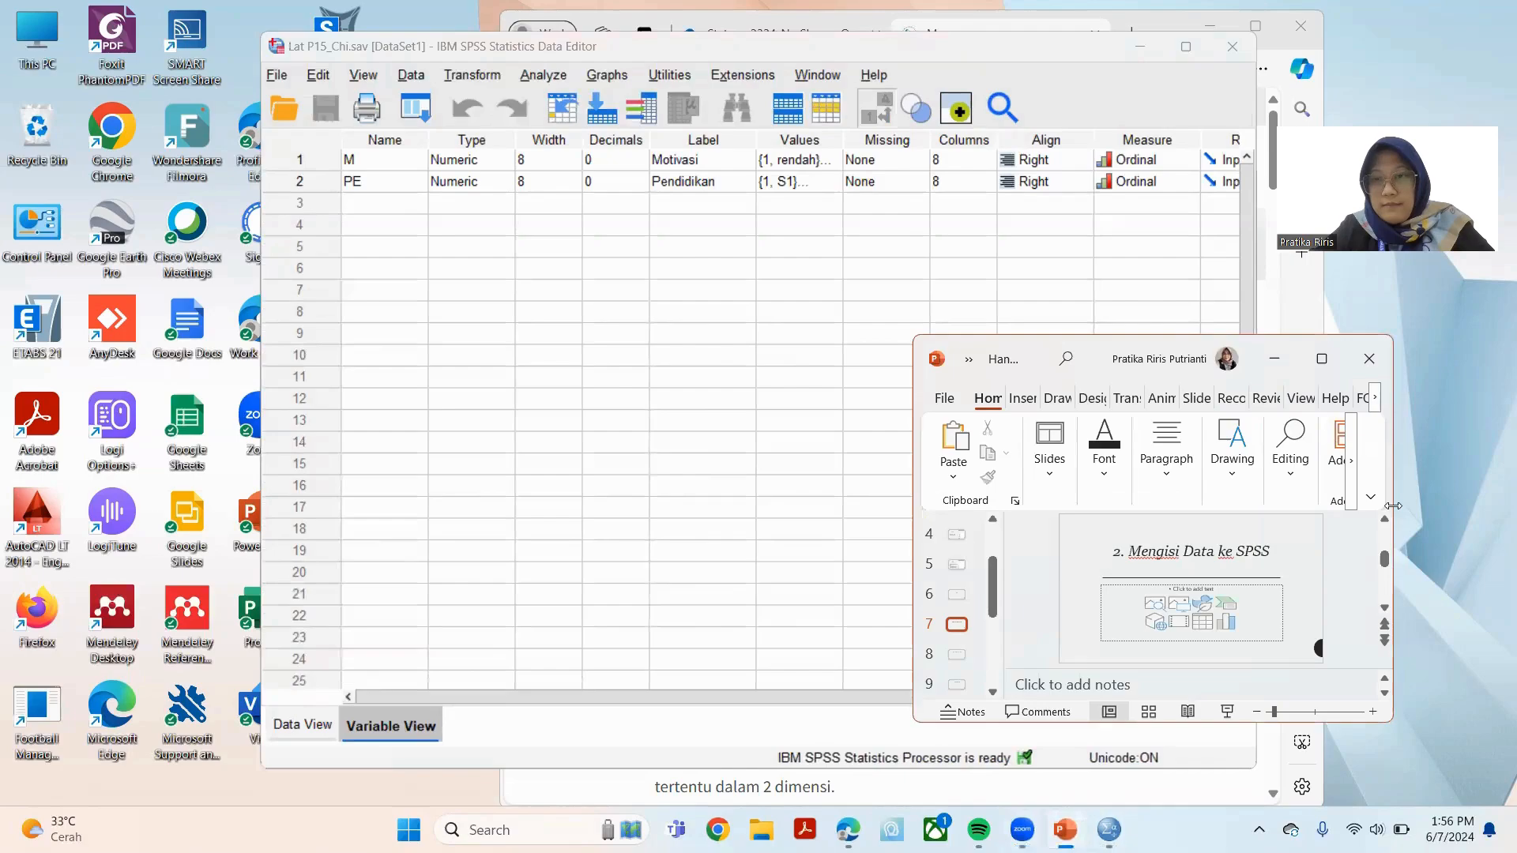
{"action": "left_click_drag", "start_coordinate": [1393, 505], "coordinate": [1514, 506]}
{"action": "left_click", "coordinate": [957, 602]}
{"action": "left_click", "coordinate": [952, 575]}
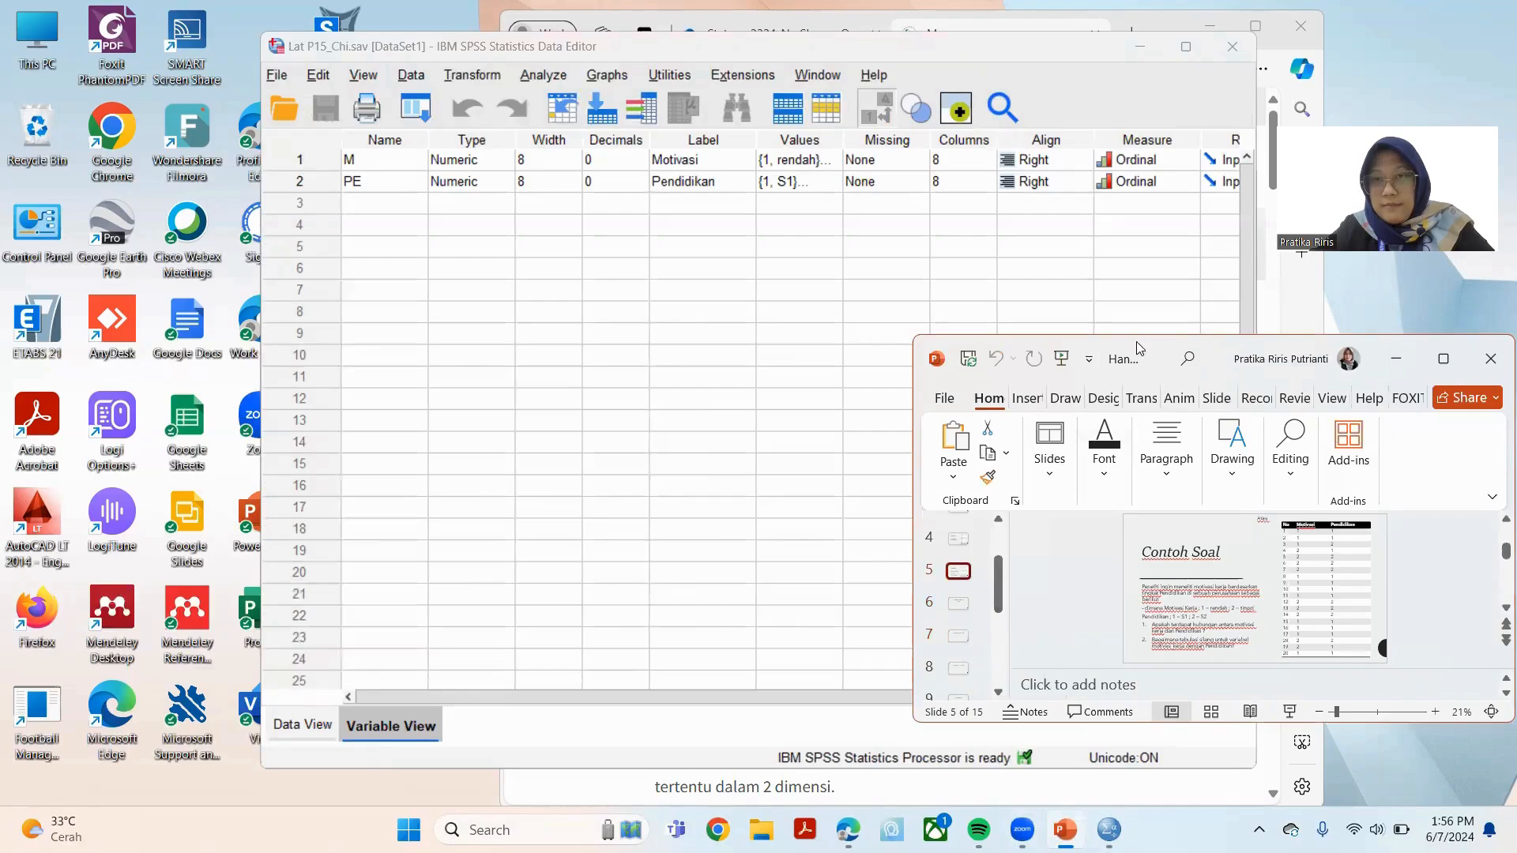
{"action": "left_click_drag", "start_coordinate": [1136, 334], "coordinate": [1136, 31]}
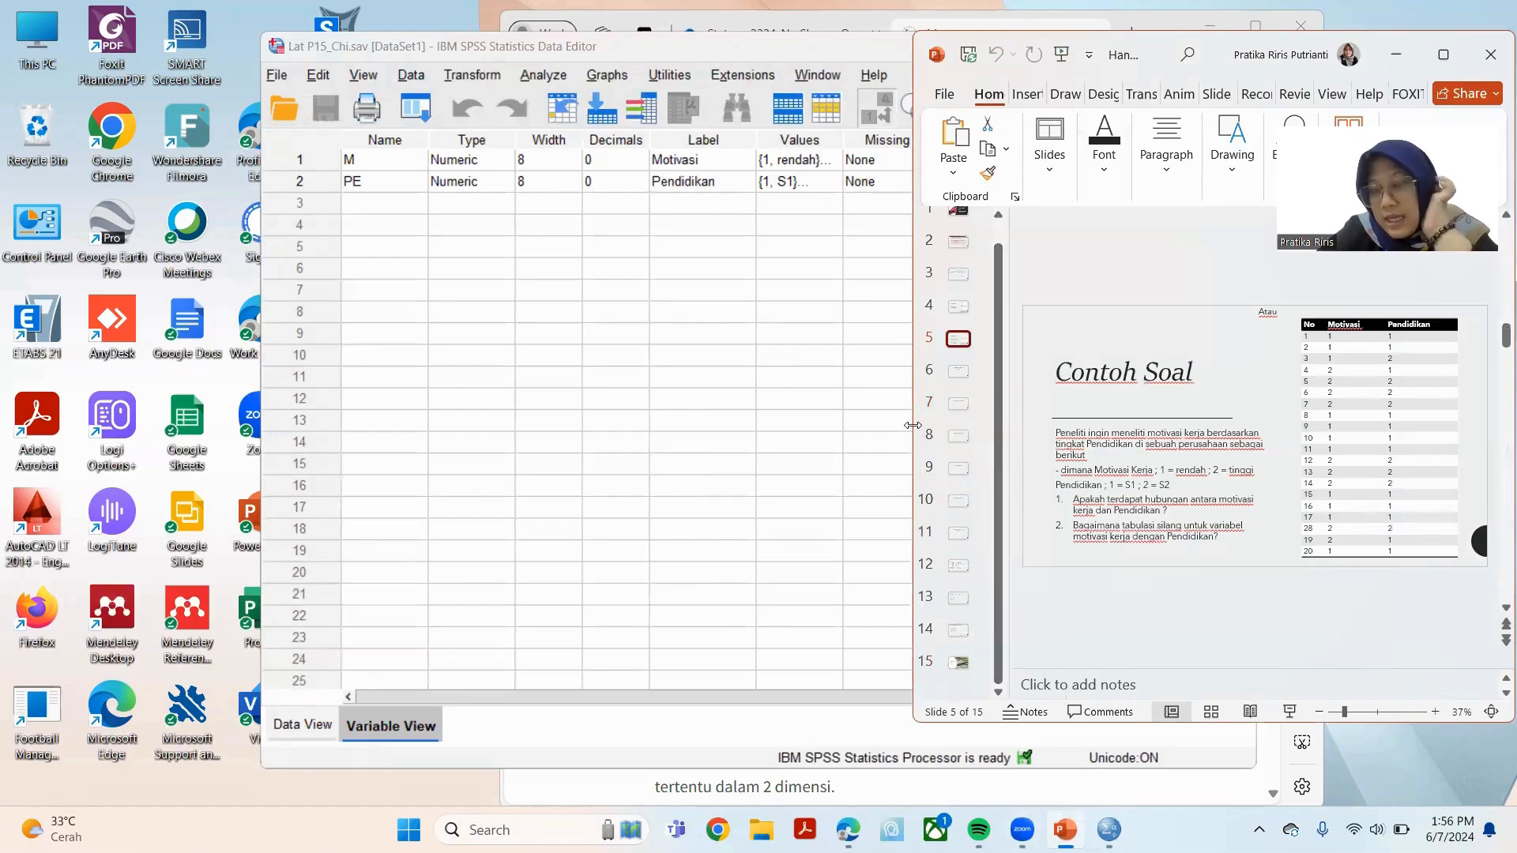
{"action": "left_click_drag", "start_coordinate": [913, 425], "coordinate": [734, 425]}
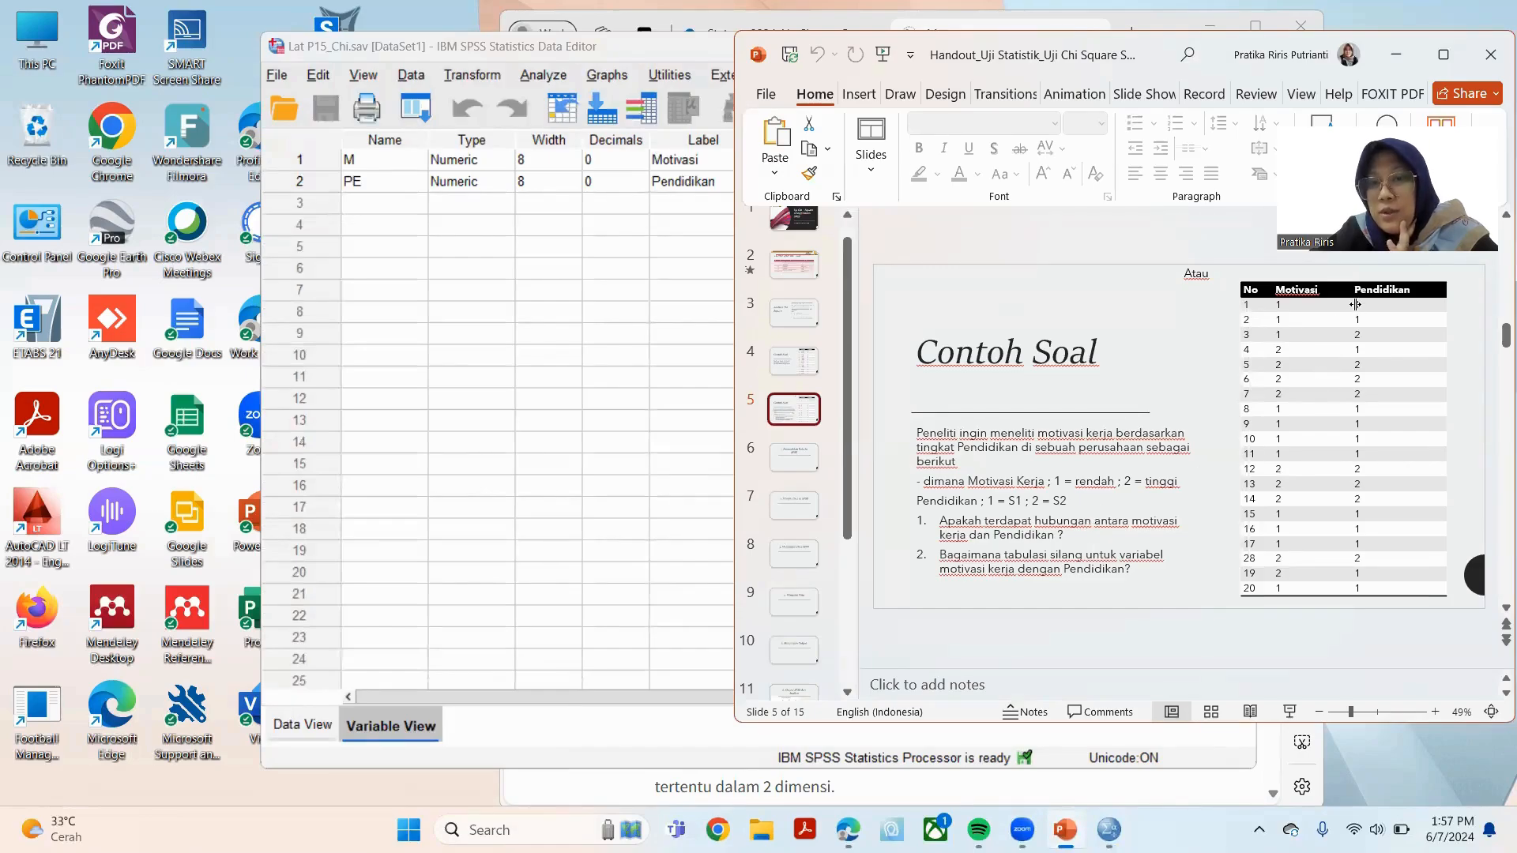
Switch back to SPSS and try entering value 2 with label tinggi for the Motivasi variable, discarding the entry.
{"action": "left_click", "coordinate": [385, 386]}
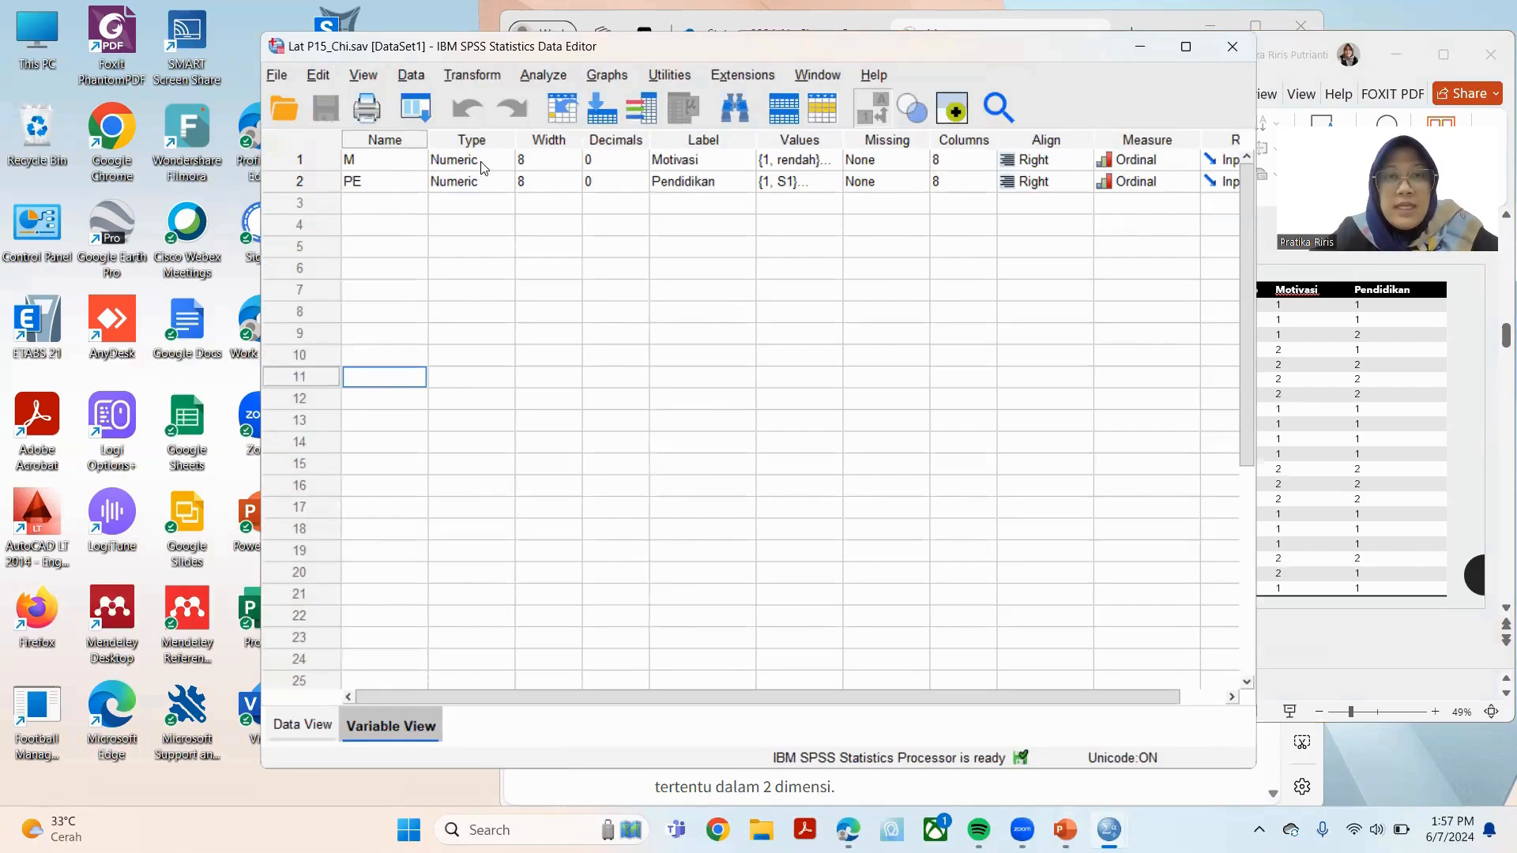
{"action": "left_click", "coordinate": [779, 167]}
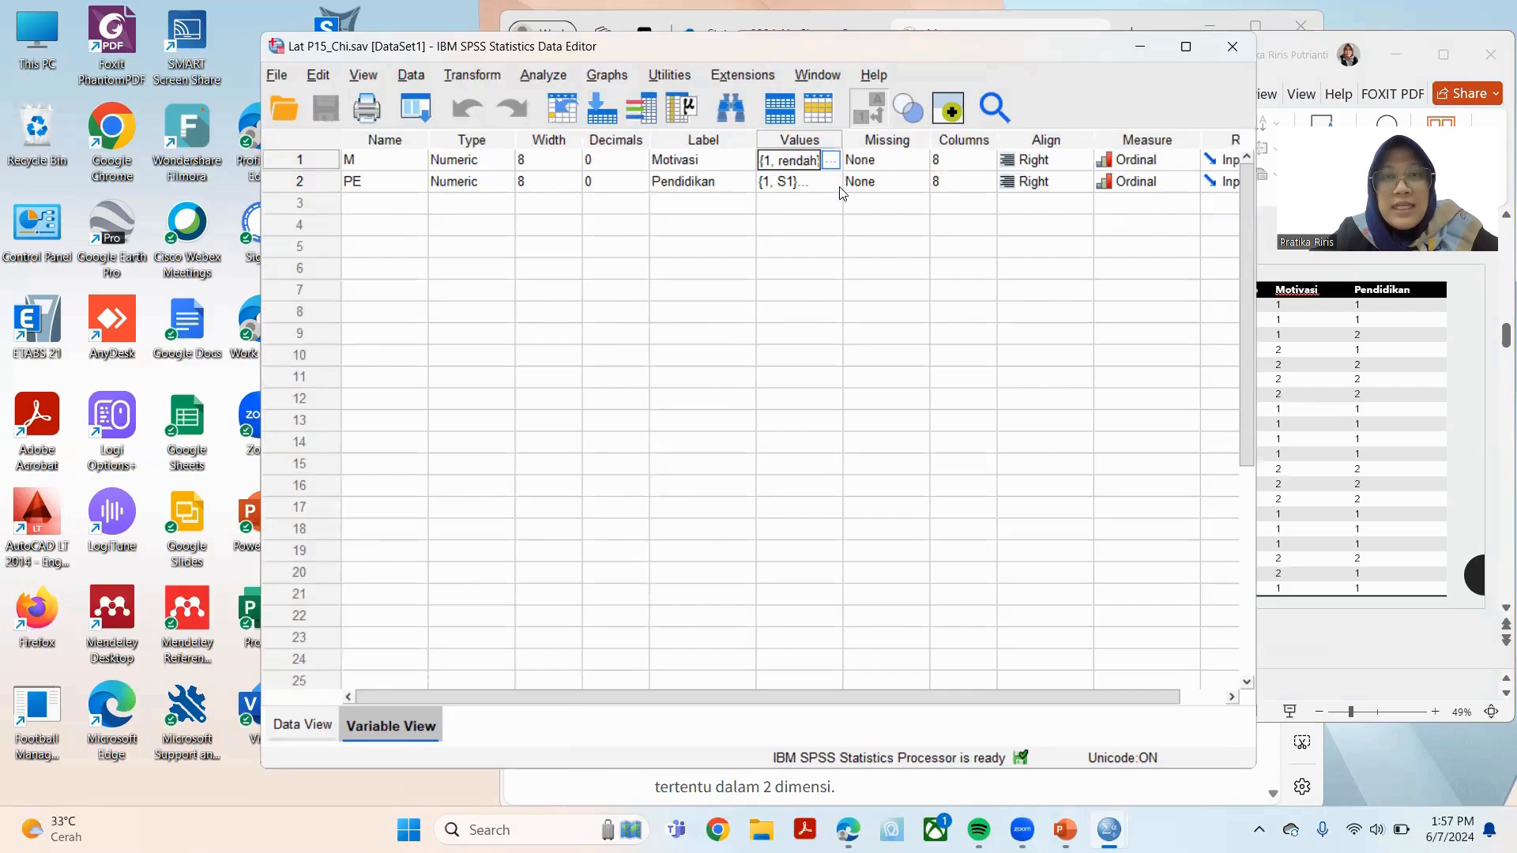
{"action": "left_click", "coordinate": [832, 164]}
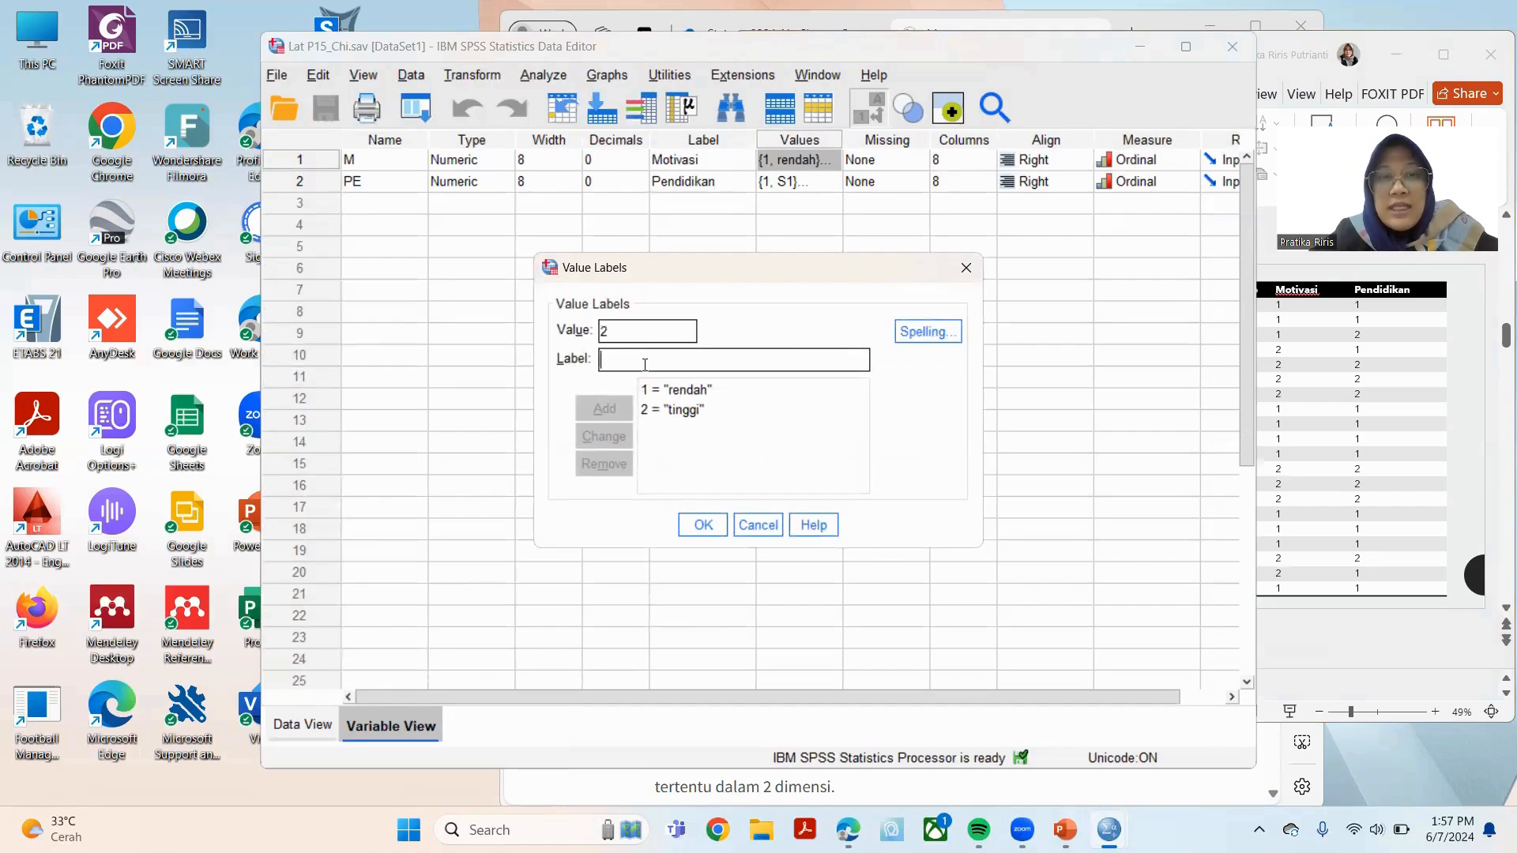
{"action": "type", "text": "tinggi"}
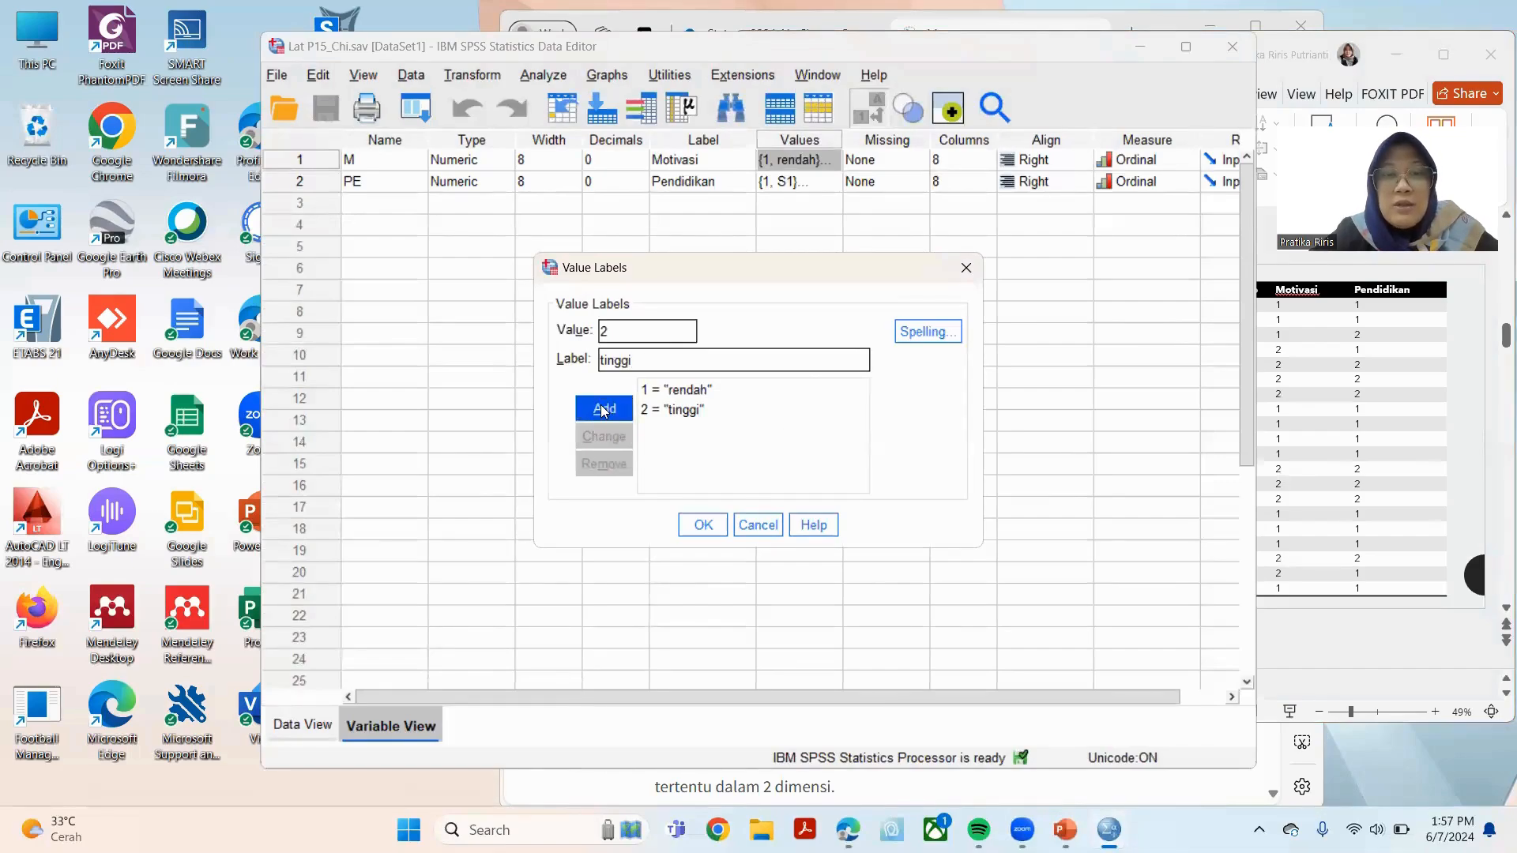
{"action": "left_click", "coordinate": [765, 528]}
Try entering the value labels 1 = S1 and 2 = S2 for the Pendidikan variable, discarding the entries.
{"action": "left_click", "coordinate": [828, 184]}
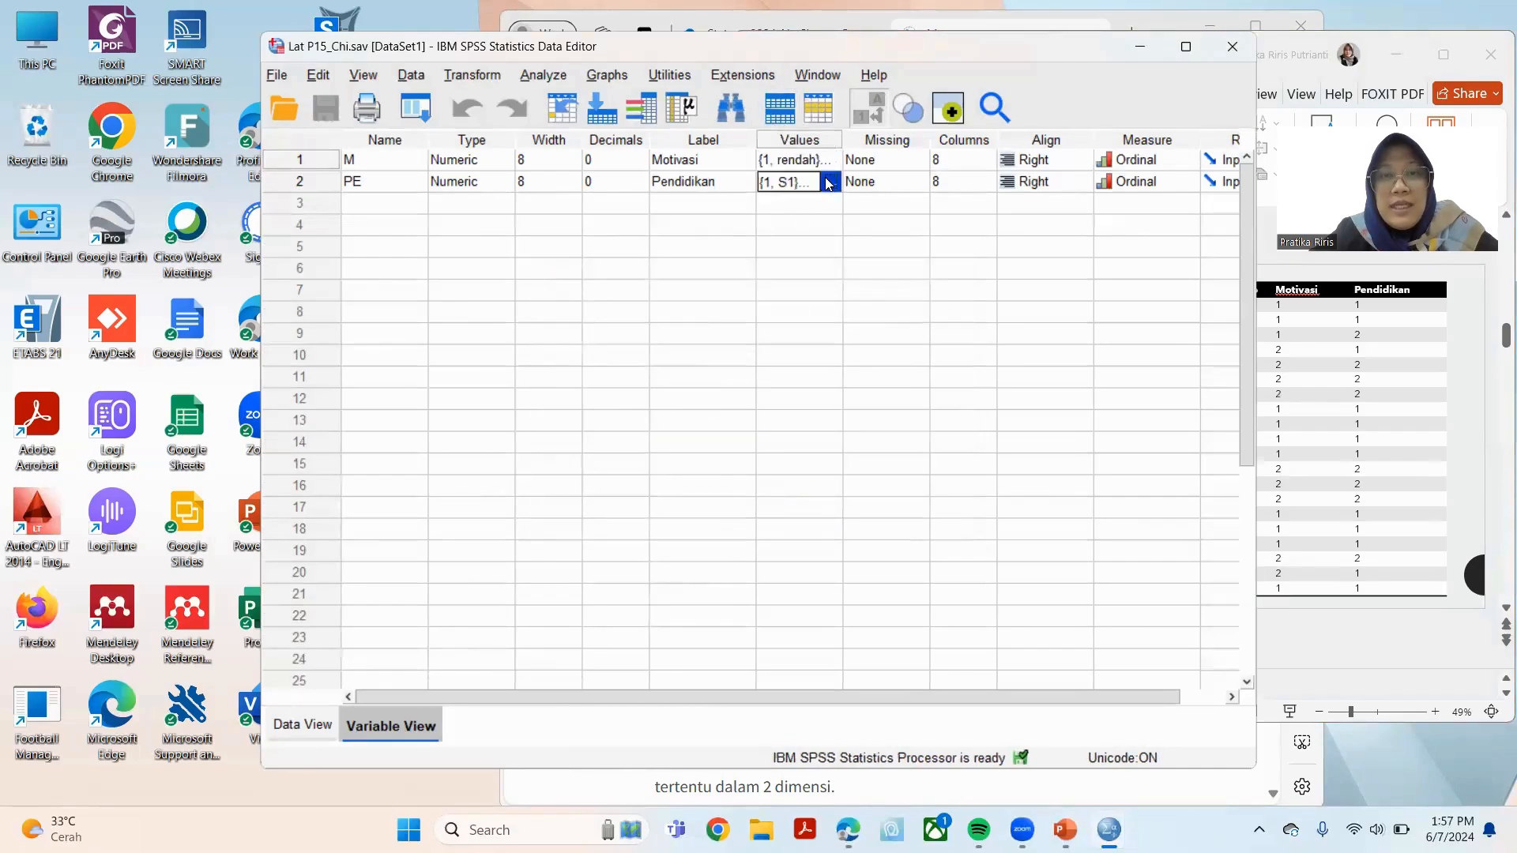
{"action": "left_click", "coordinate": [828, 183]}
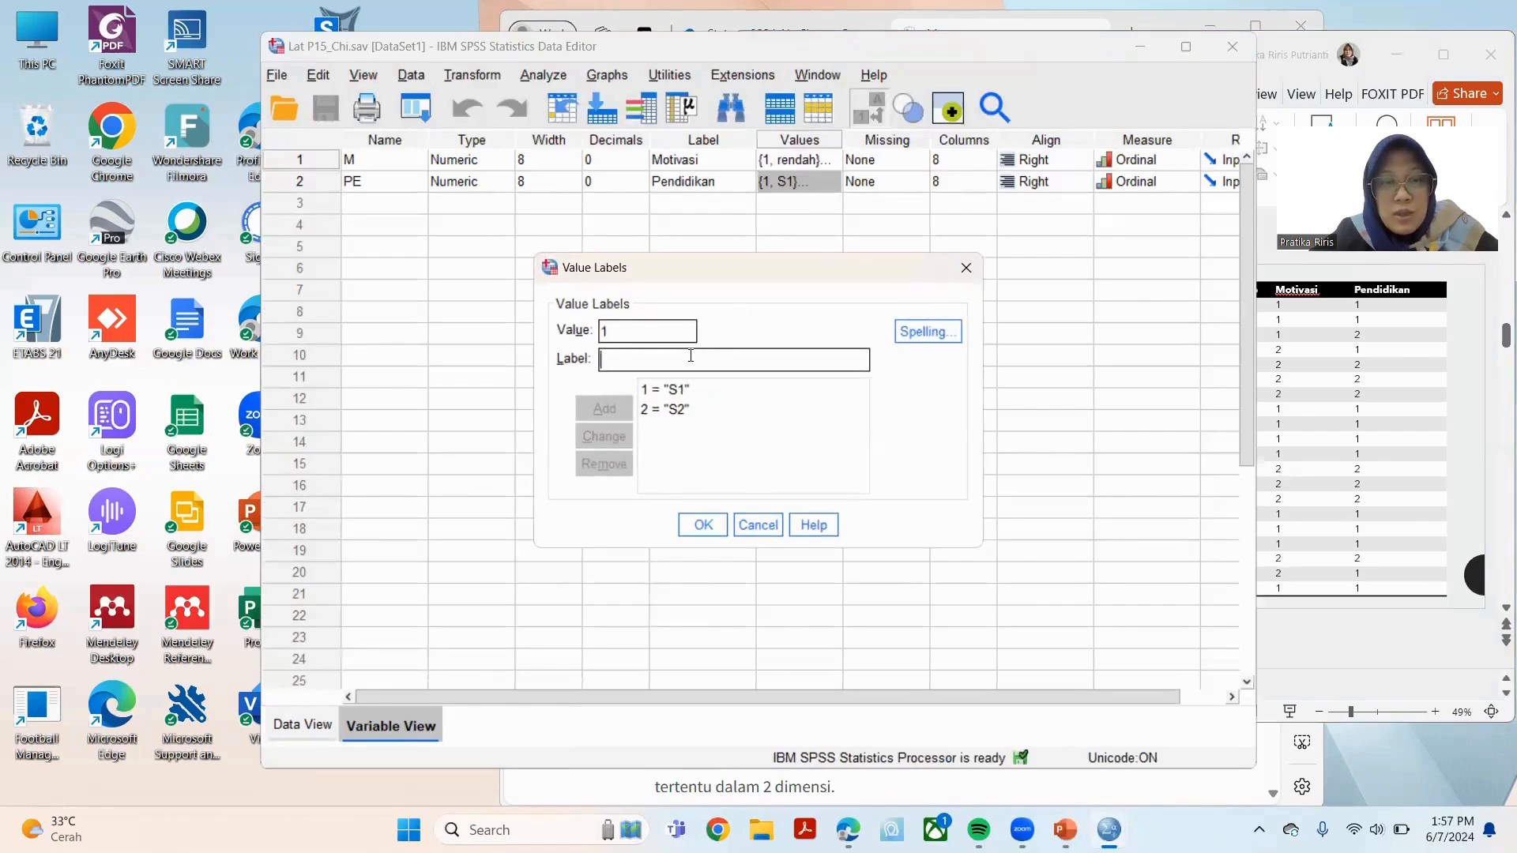
{"action": "type", "text": "S1"}
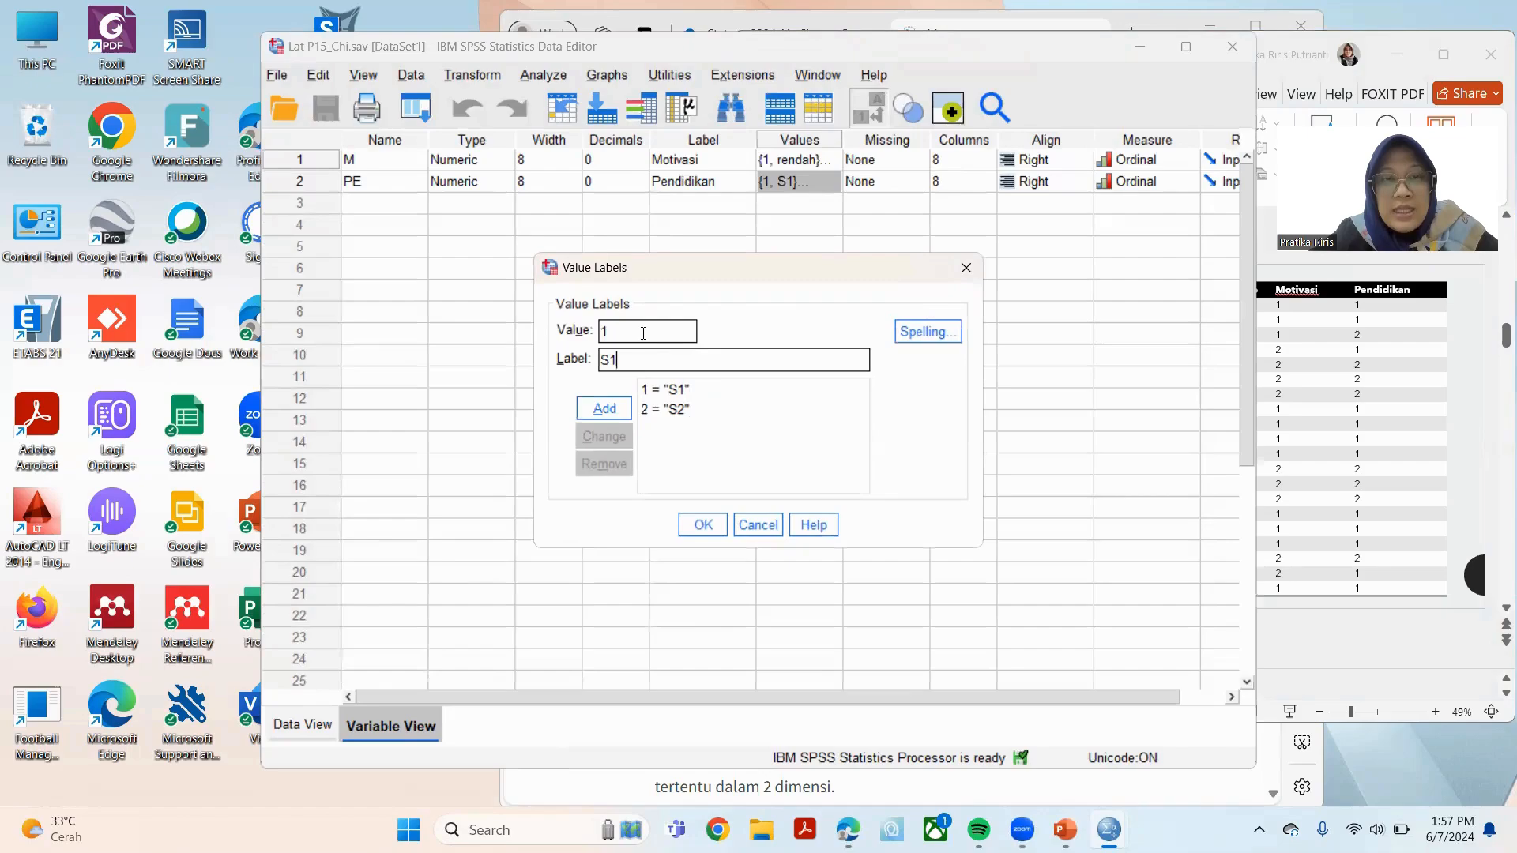
{"action": "key", "text": "BackSpace"}
{"action": "type", "text": "2"}
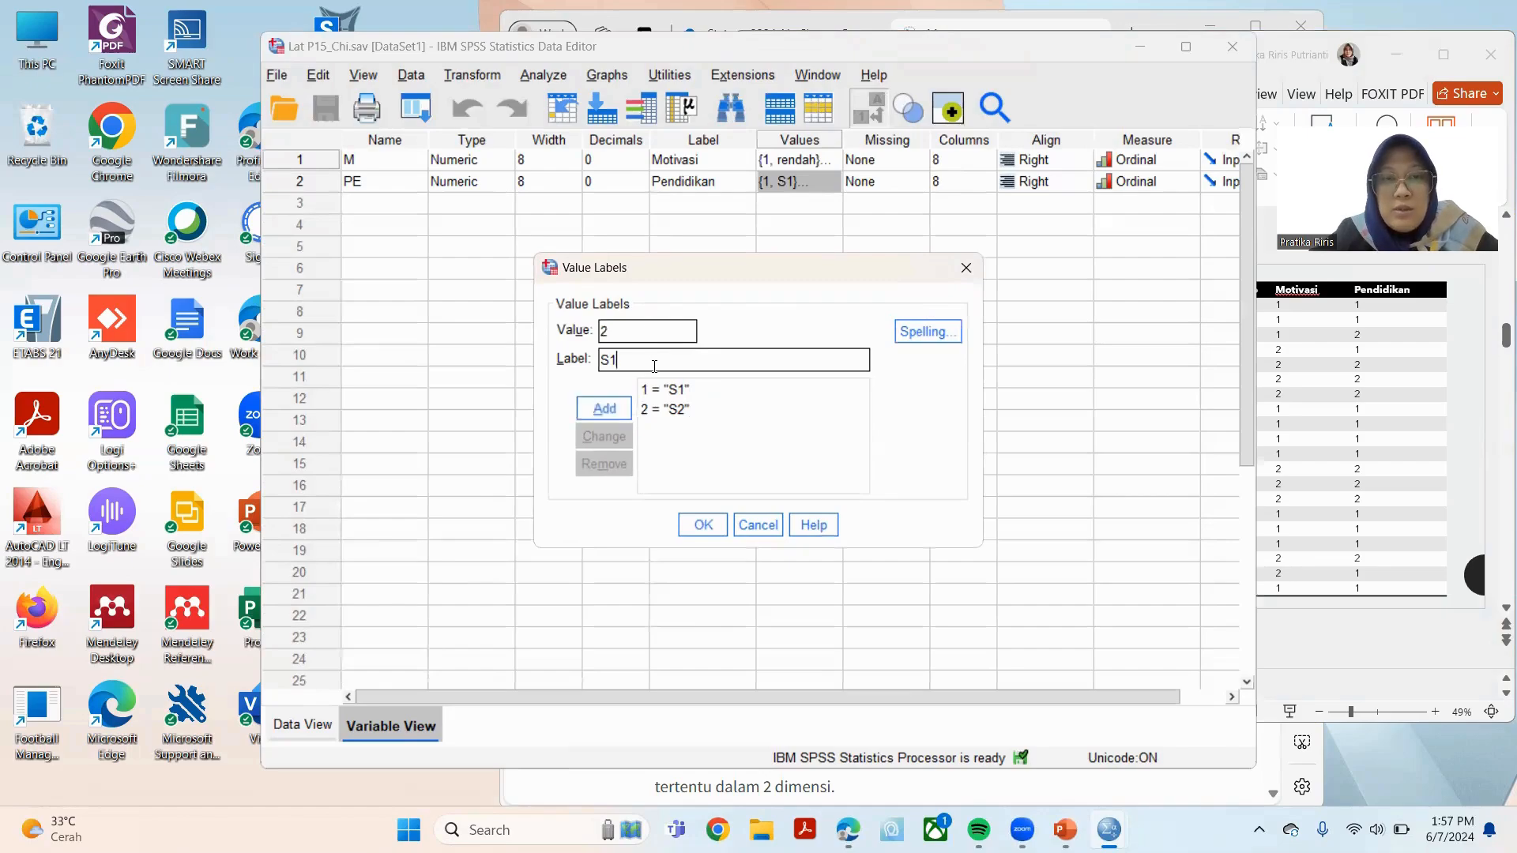
{"action": "key", "text": "BackSpace"}
{"action": "type", "text": "2"}
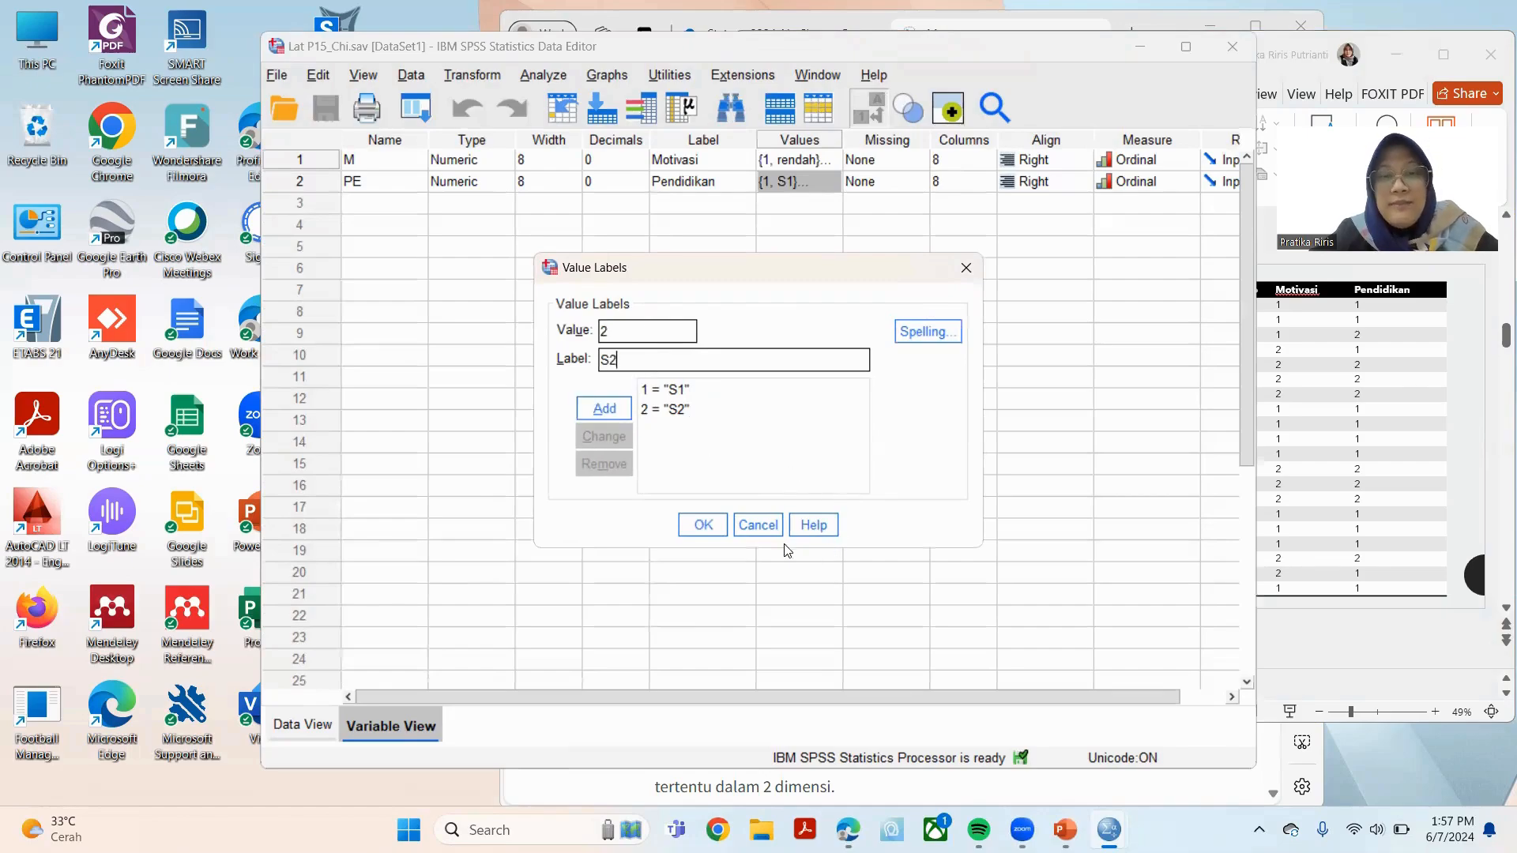
{"action": "left_click", "coordinate": [758, 526]}
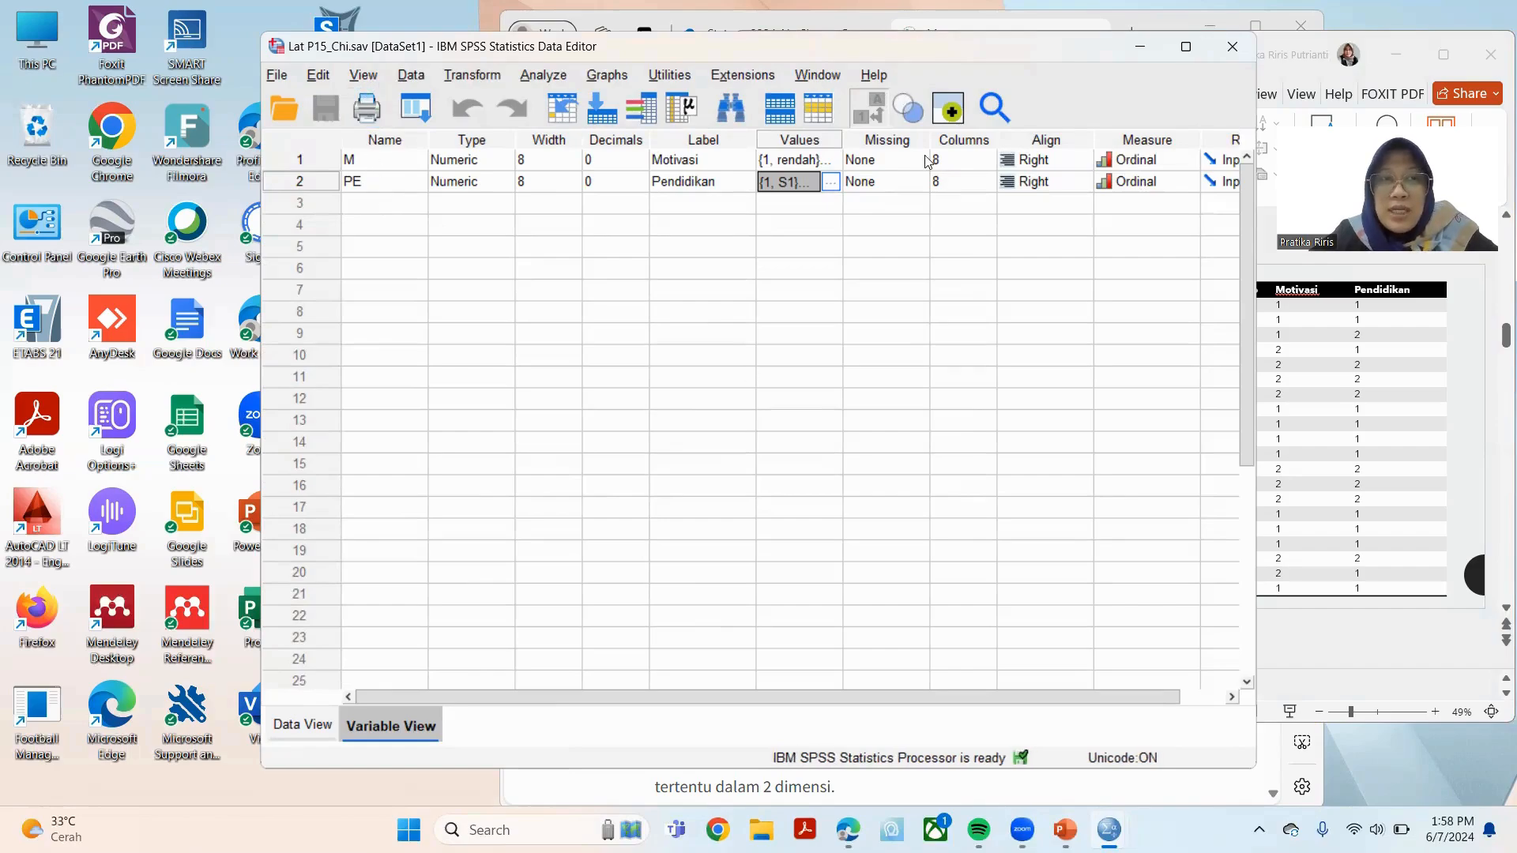
Display the data cases and examine the labelled entries of the M and PE variables.
{"action": "left_click", "coordinate": [357, 77]}
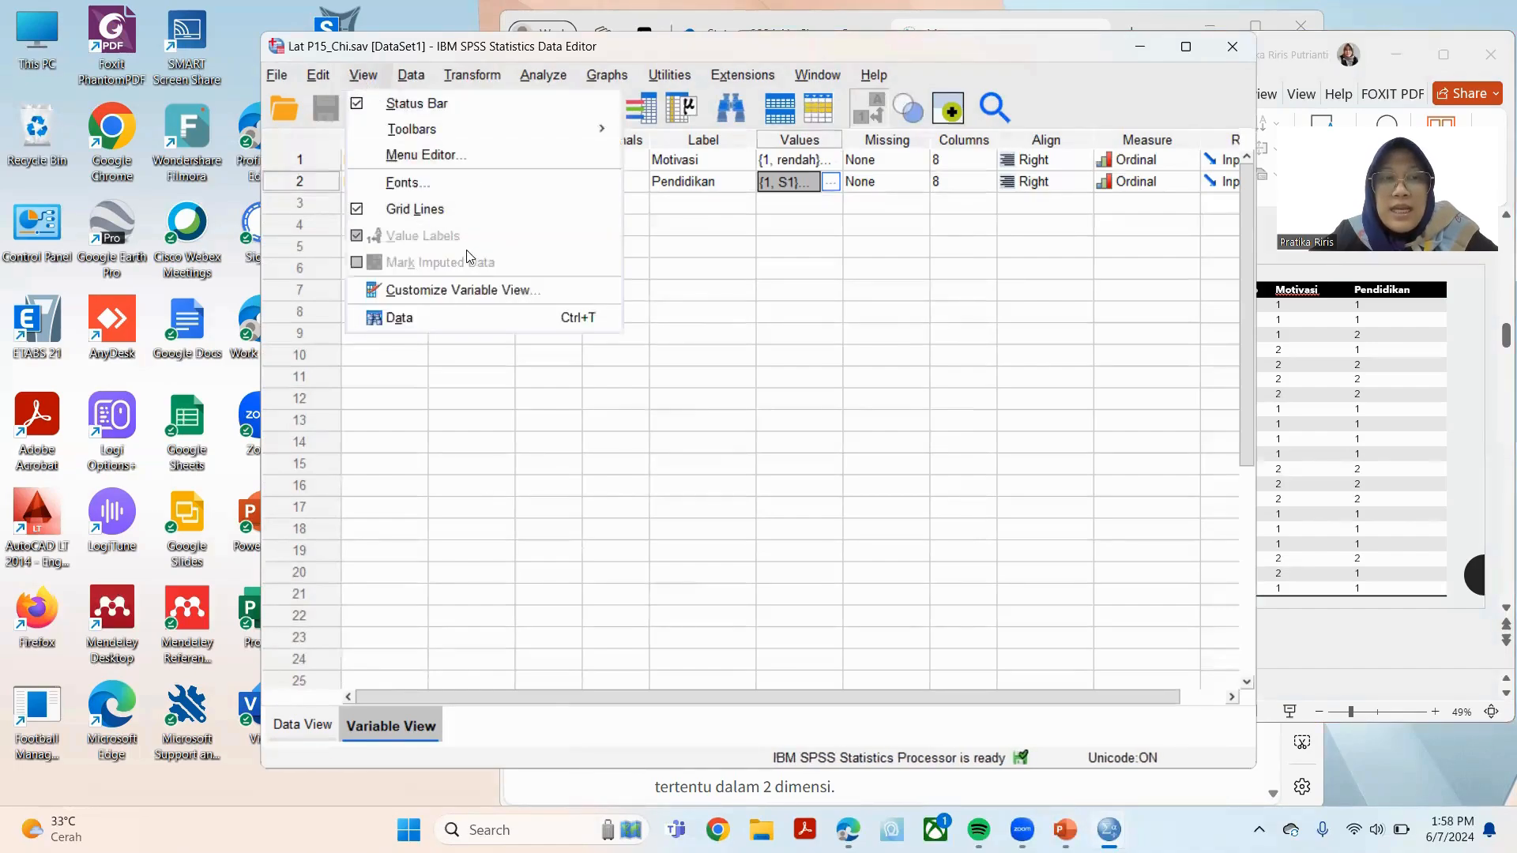
{"action": "left_click", "coordinate": [447, 314]}
{"action": "left_click", "coordinate": [355, 71]}
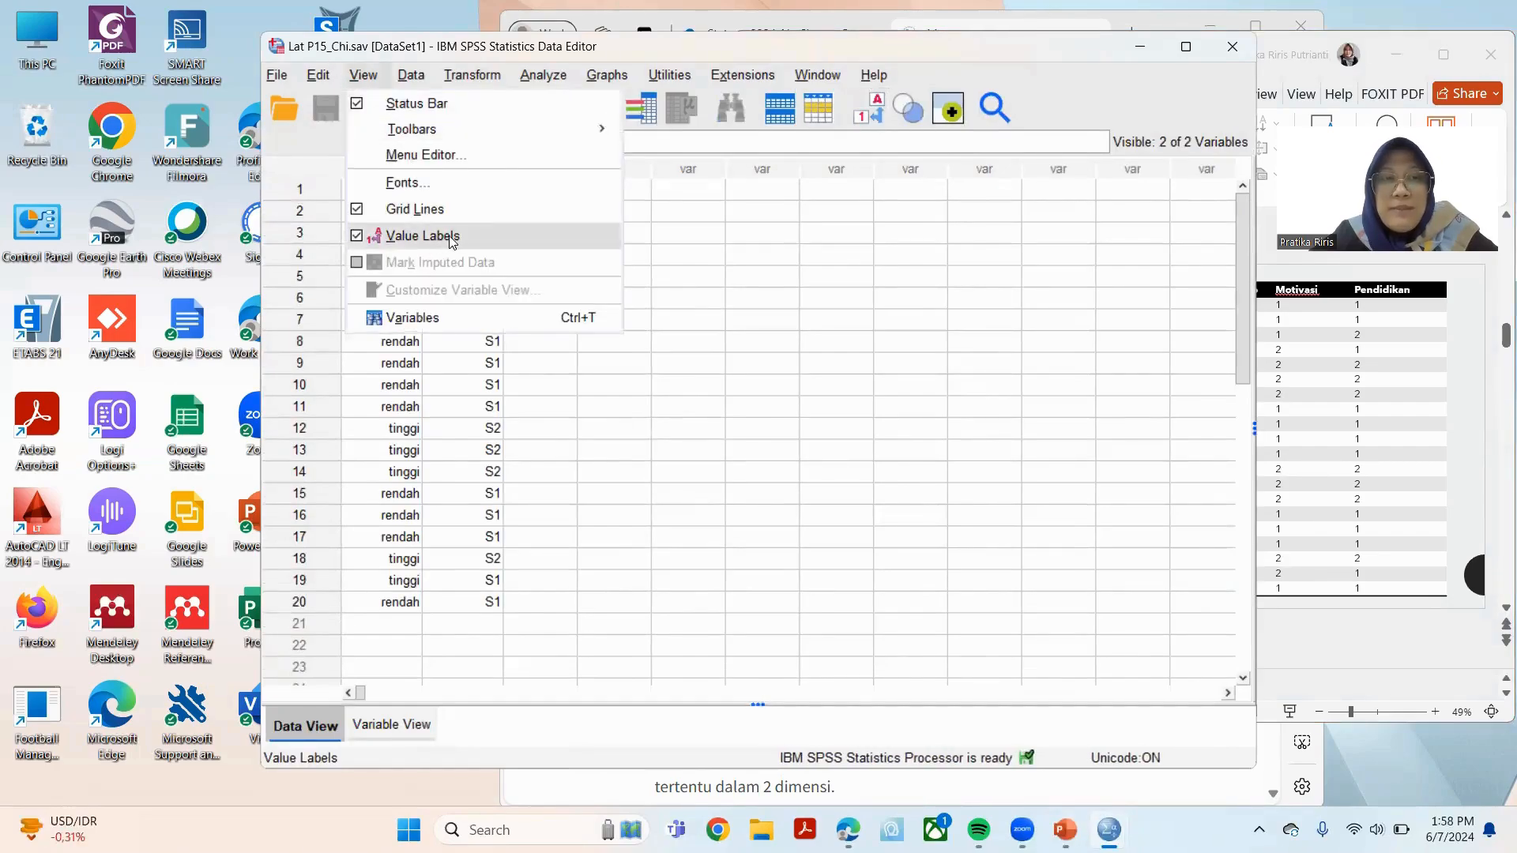
{"action": "left_click", "coordinate": [450, 449]}
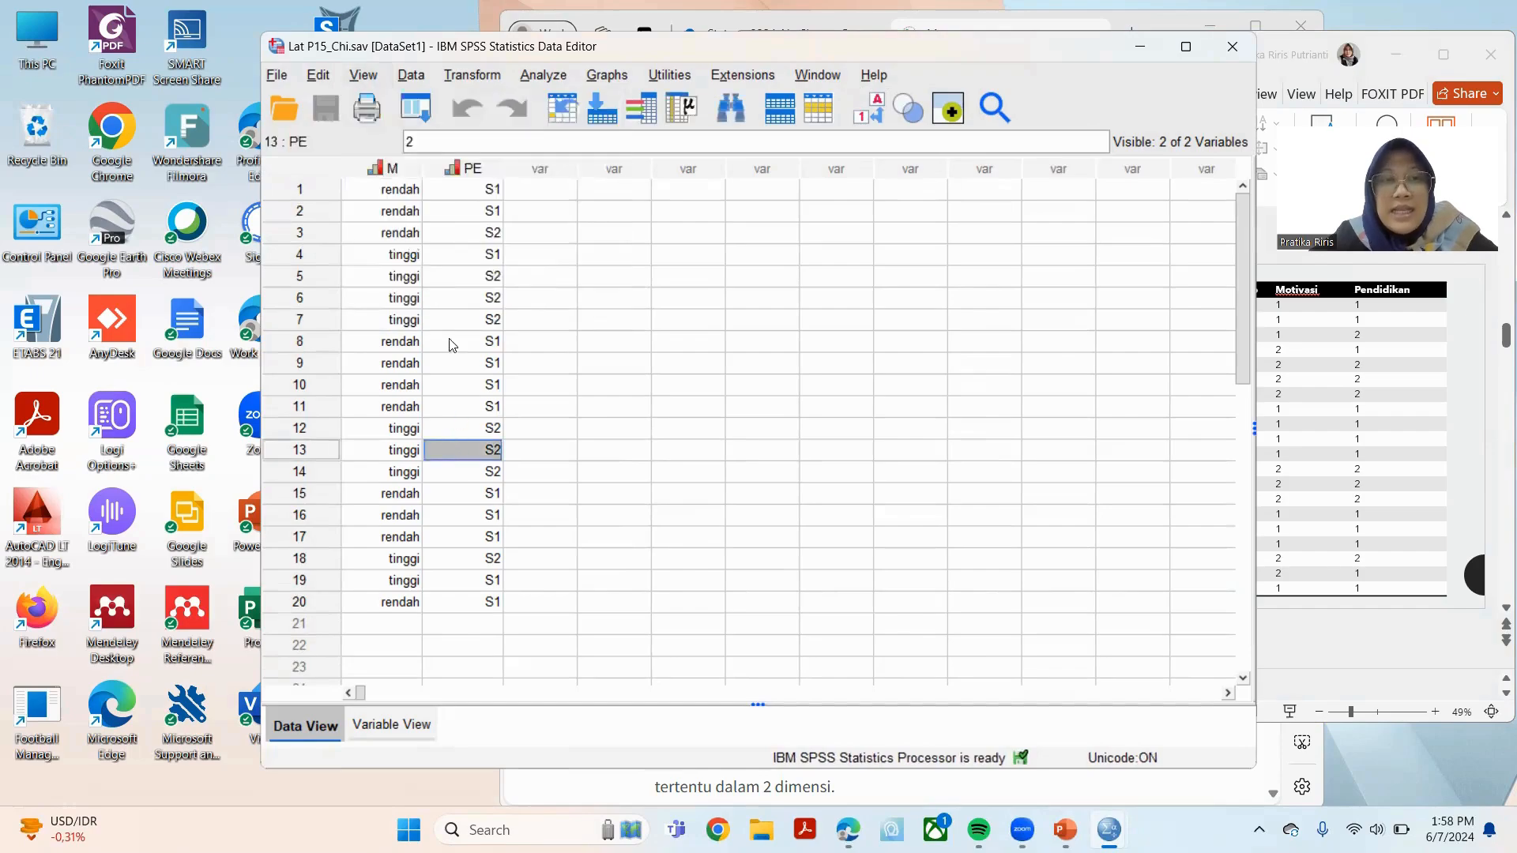
{"action": "left_click", "coordinate": [454, 297]}
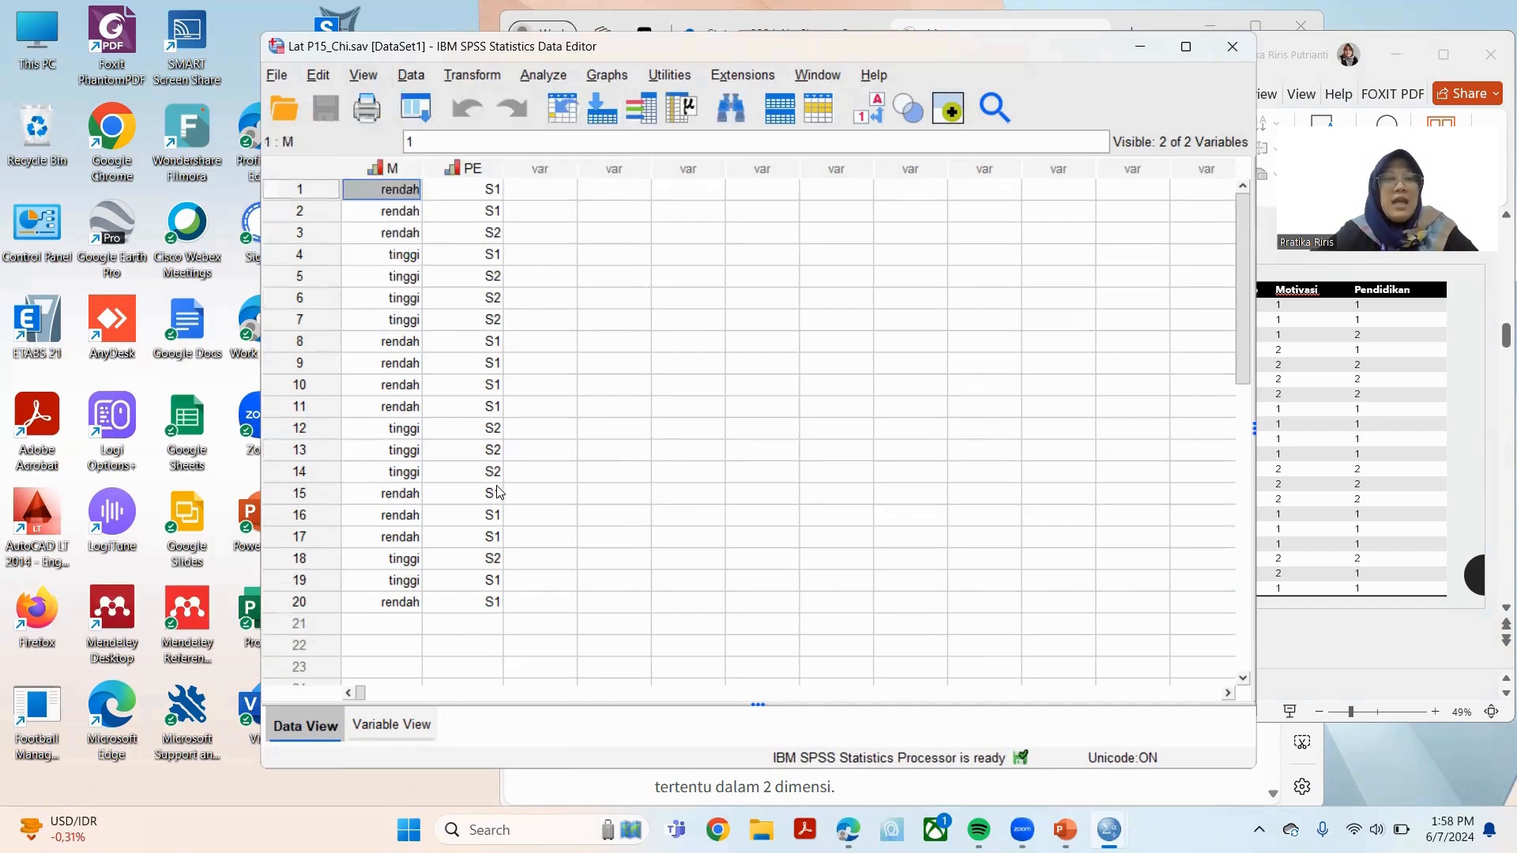
{"action": "left_click_drag", "start_coordinate": [492, 431], "coordinate": [490, 406]}
{"action": "left_click", "coordinate": [440, 238]}
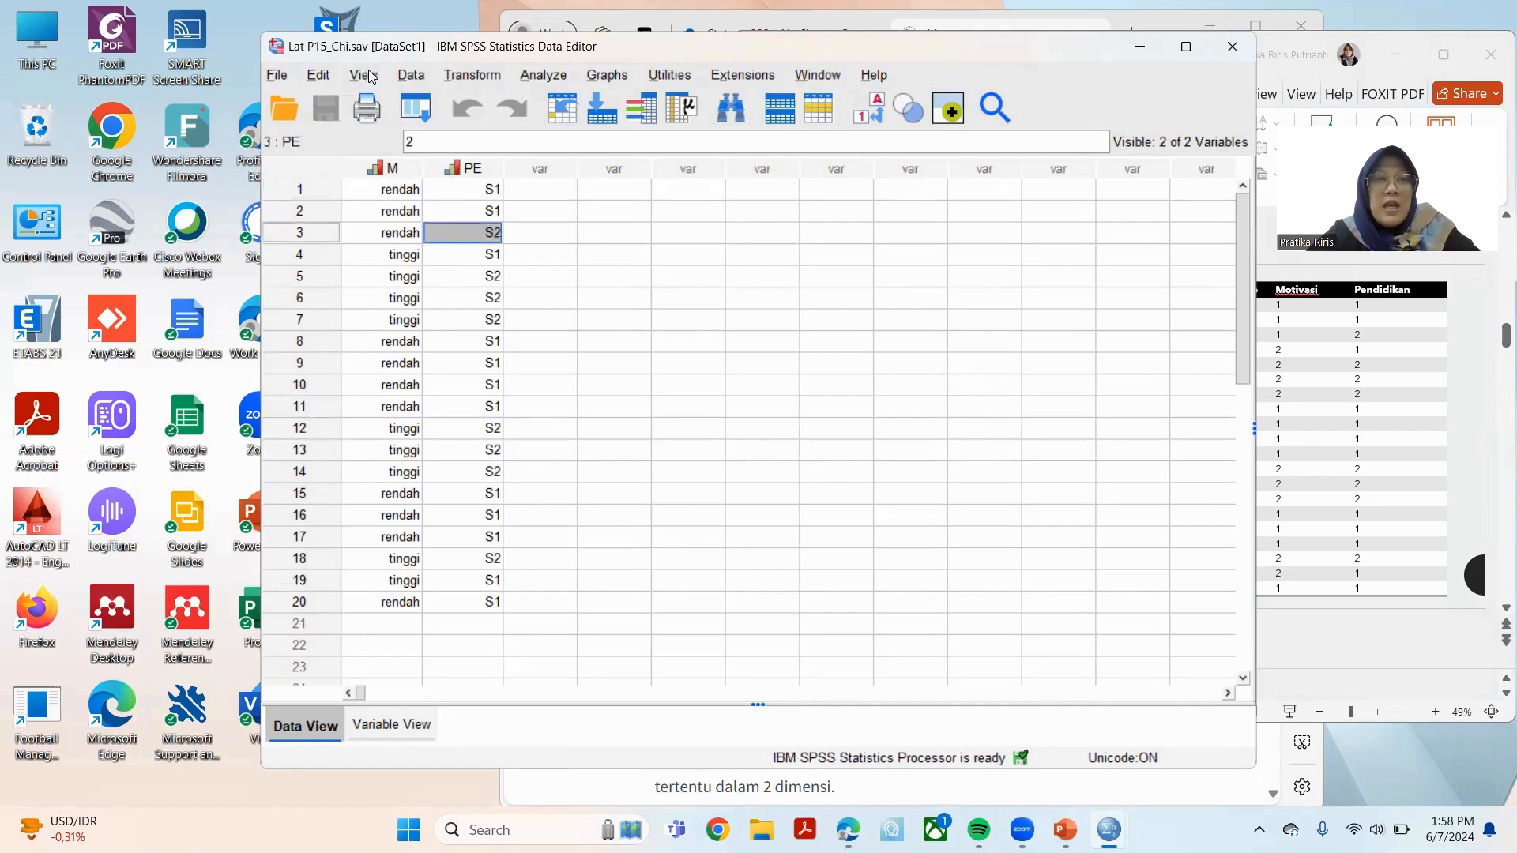
Turn off value labels to view the numeric codes of M and PE, and turn the labels back on.
{"action": "left_click", "coordinate": [364, 75]}
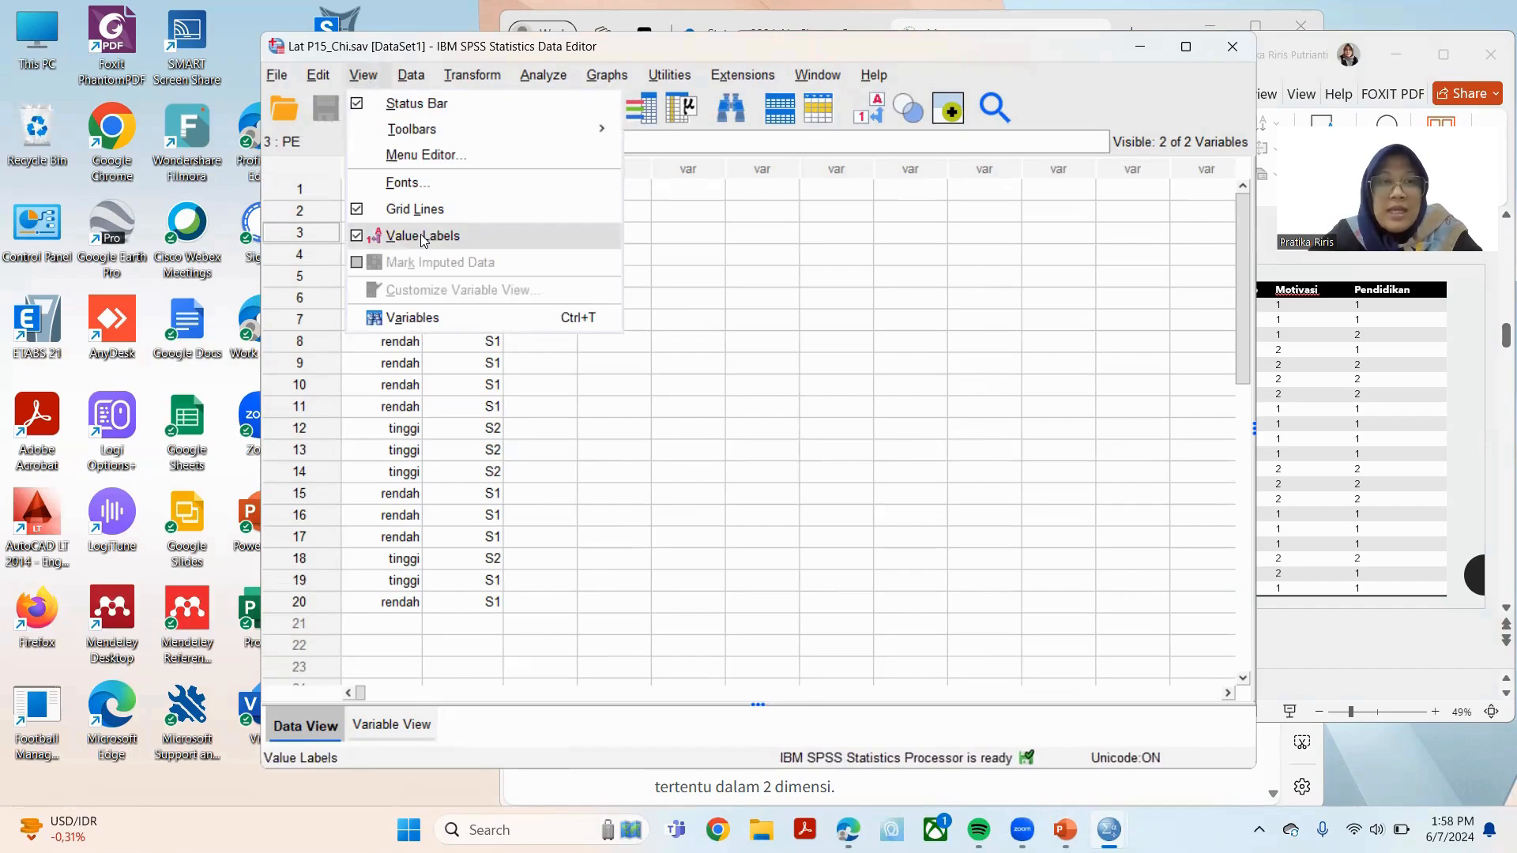
{"action": "left_click", "coordinate": [422, 236]}
{"action": "left_click", "coordinate": [616, 341]}
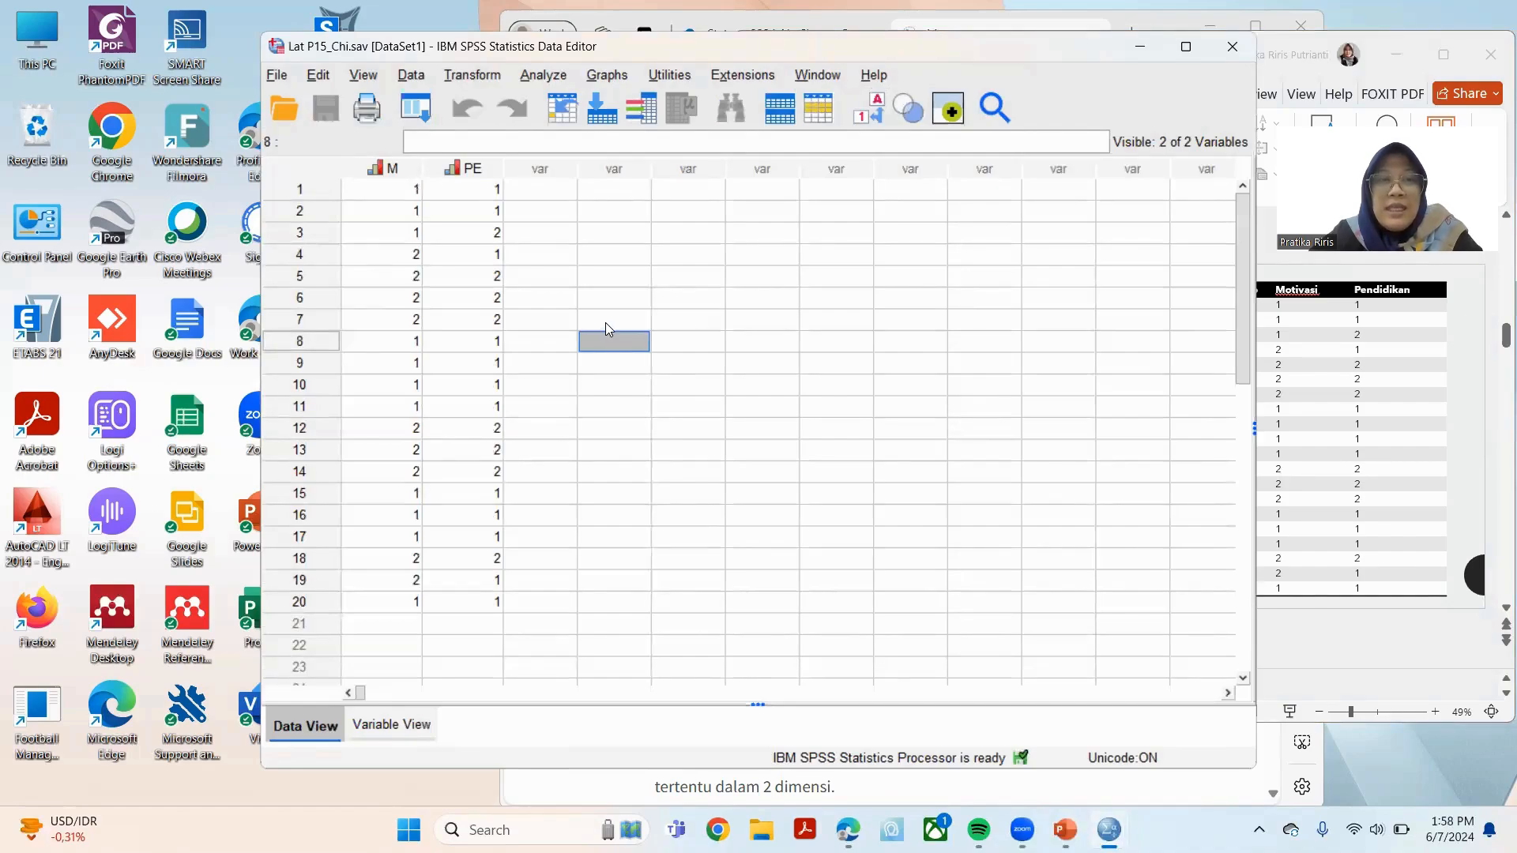
{"action": "left_click", "coordinate": [359, 74]}
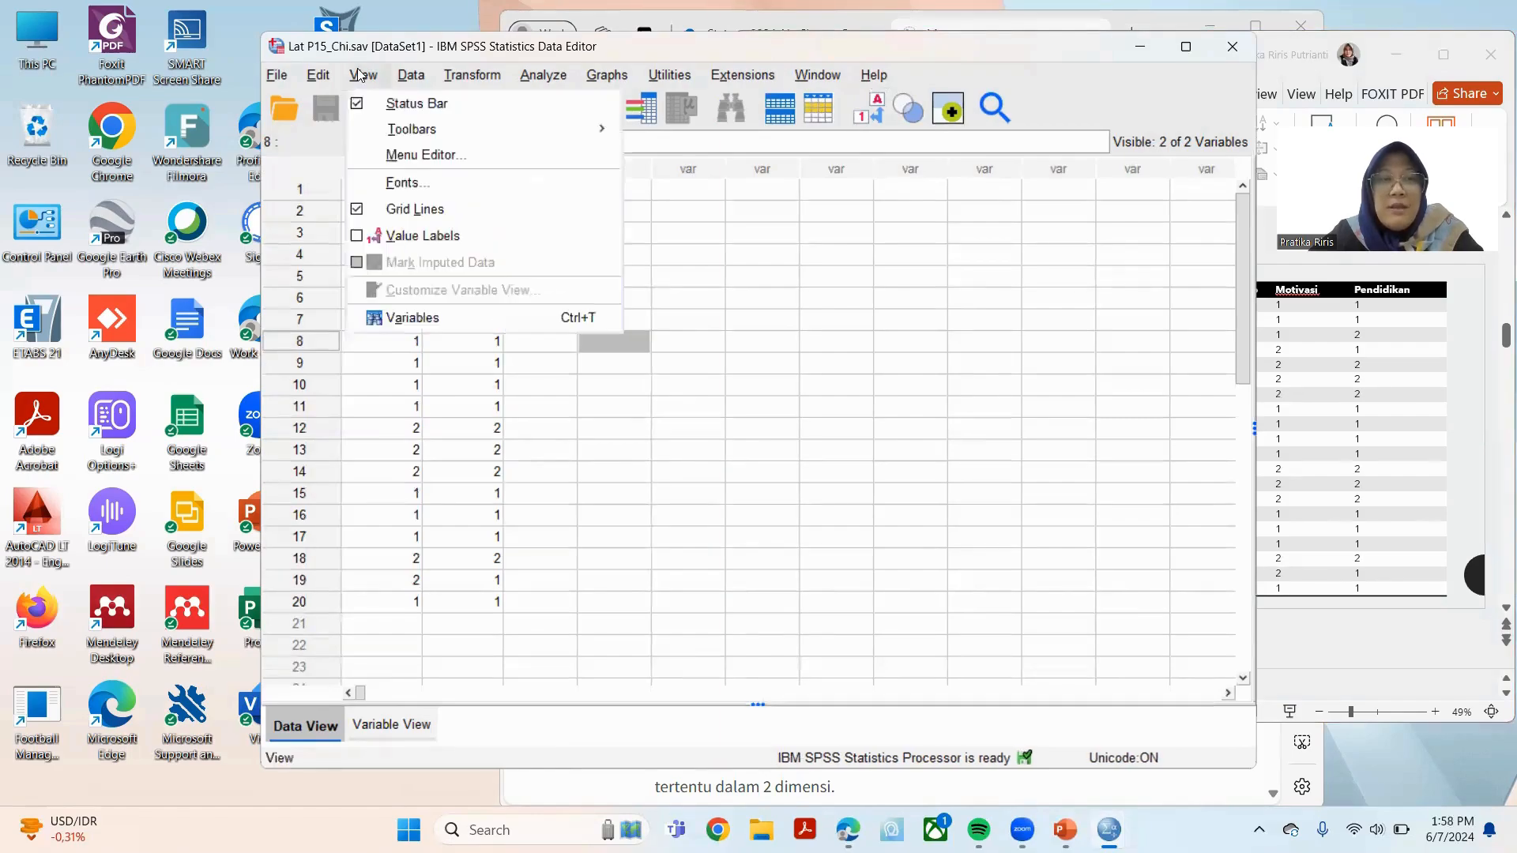
{"action": "left_click", "coordinate": [434, 238]}
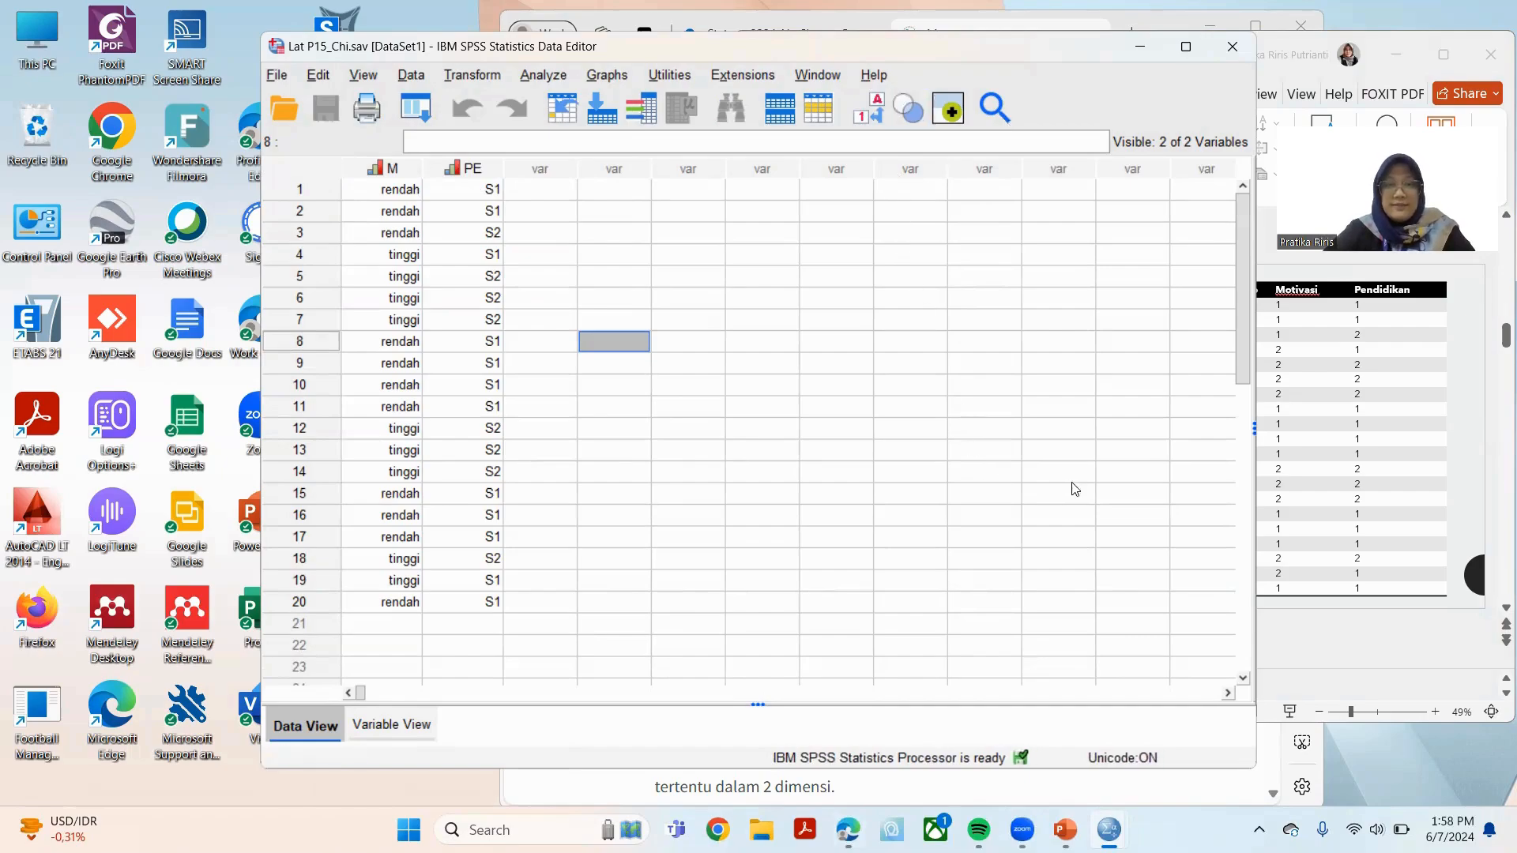
{"action": "left_click", "coordinate": [779, 116]}
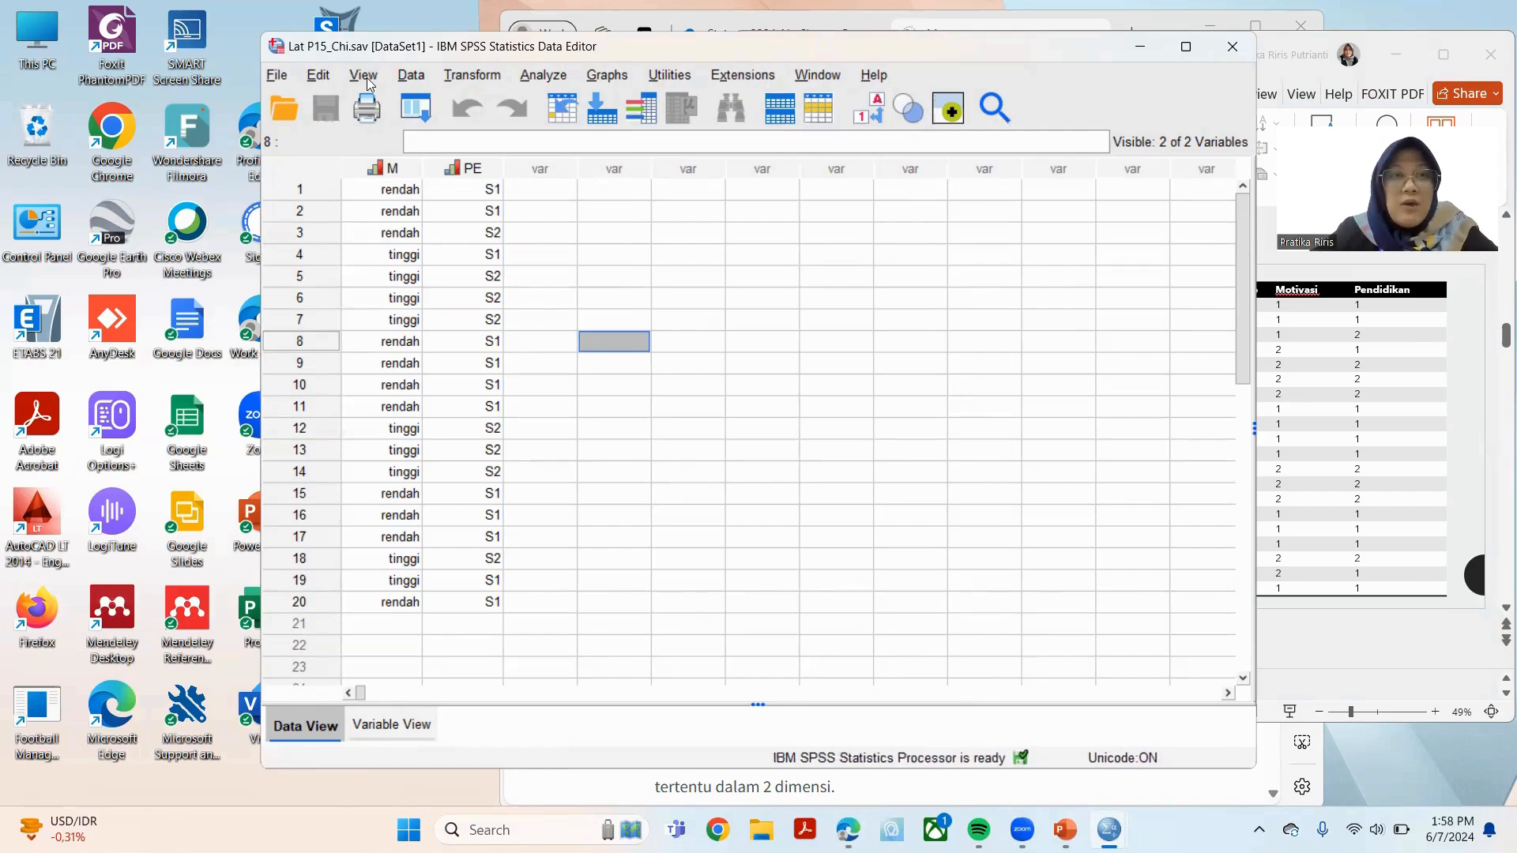
Bring up the Save As options for the data file and leave them without saving.
{"action": "left_click_drag", "start_coordinate": [367, 48], "coordinate": [352, 108]}
{"action": "left_click", "coordinate": [262, 135]}
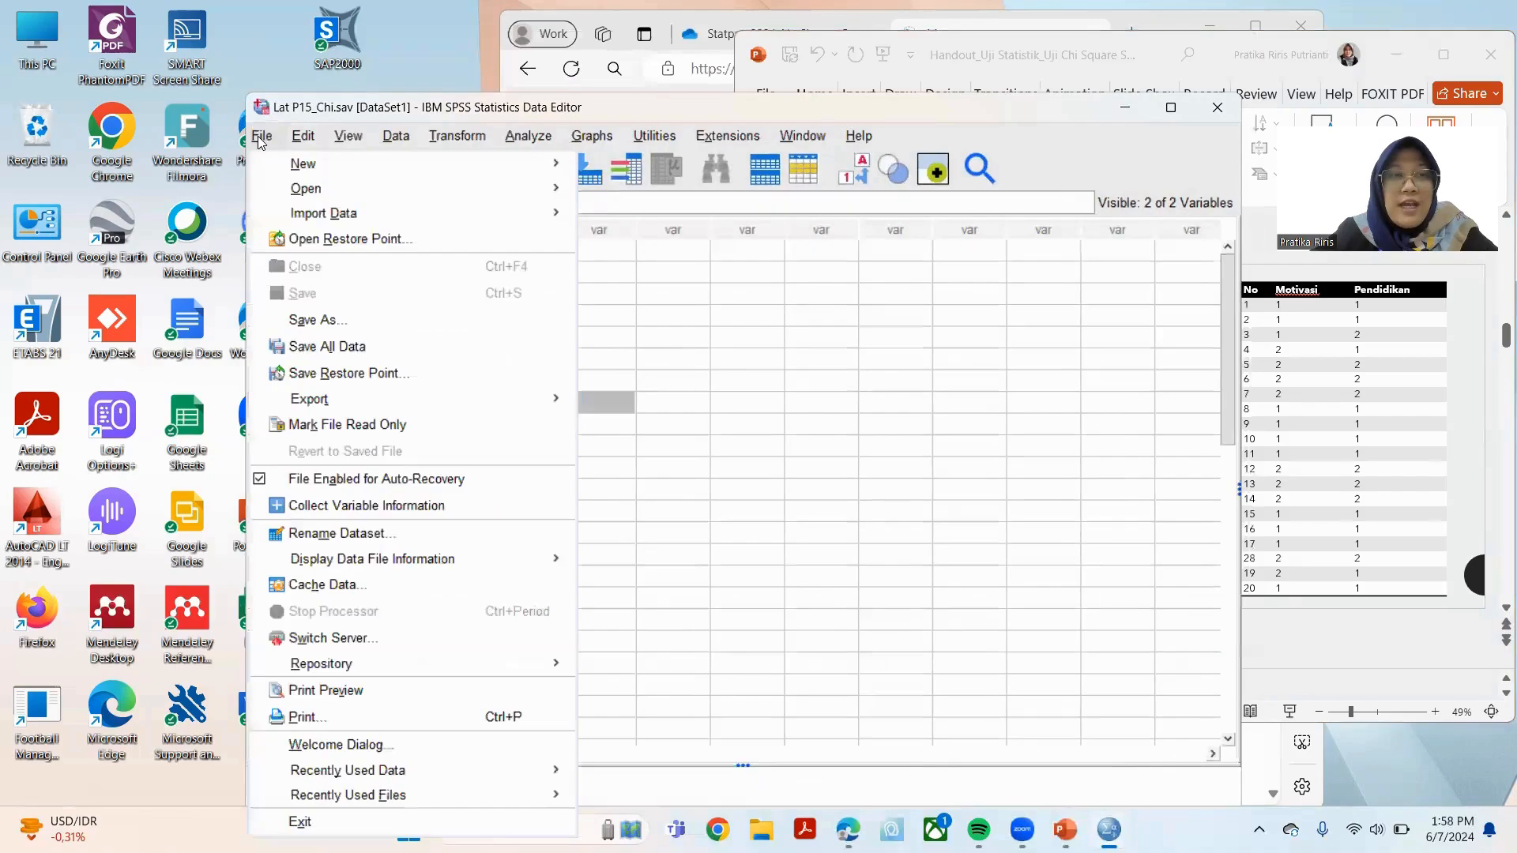
{"action": "left_click", "coordinate": [399, 323]}
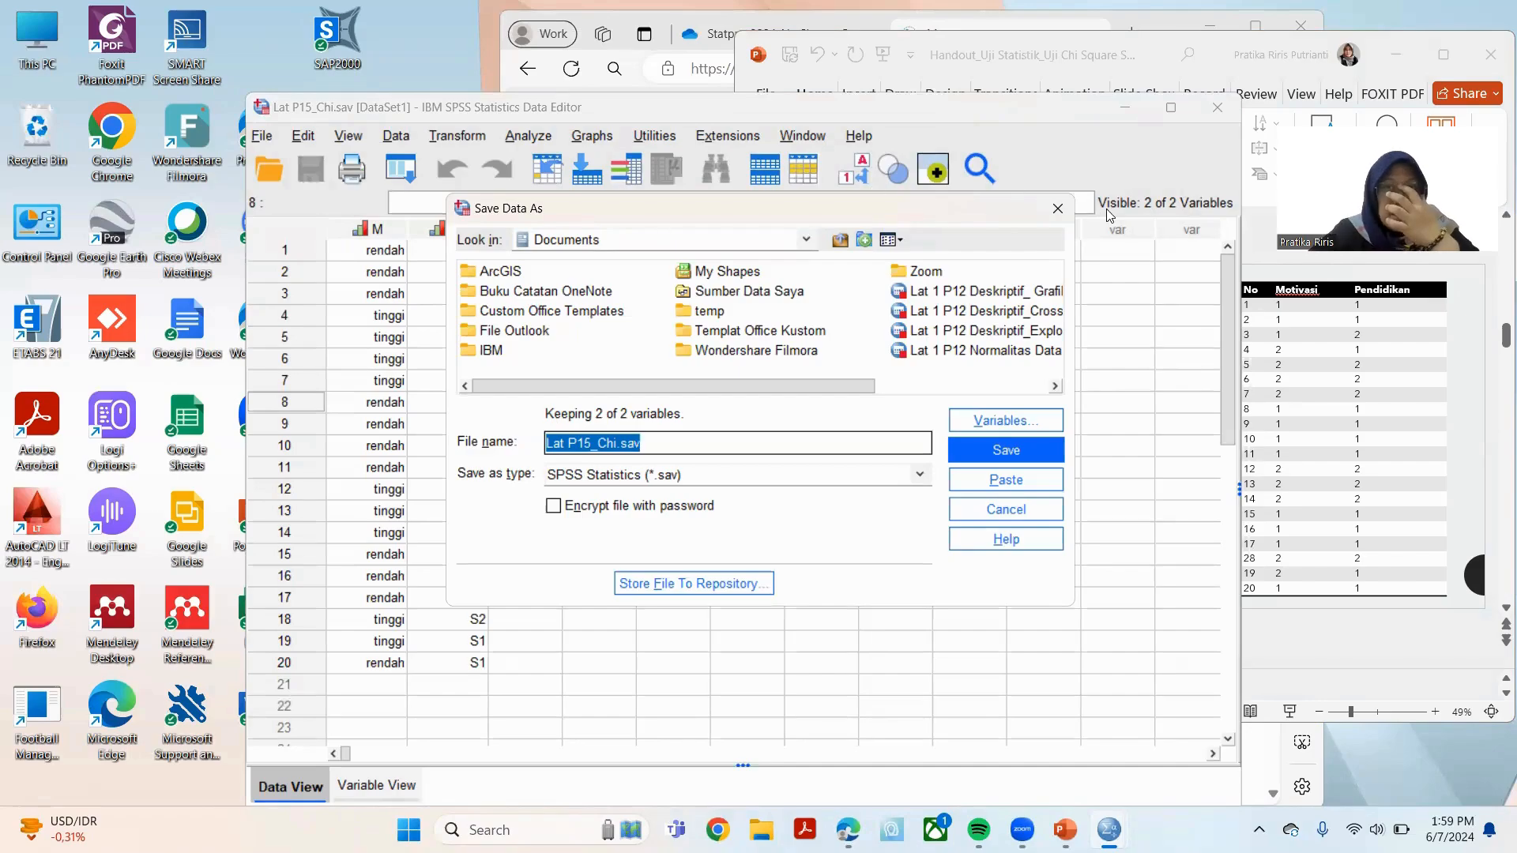
{"action": "left_click", "coordinate": [1048, 206]}
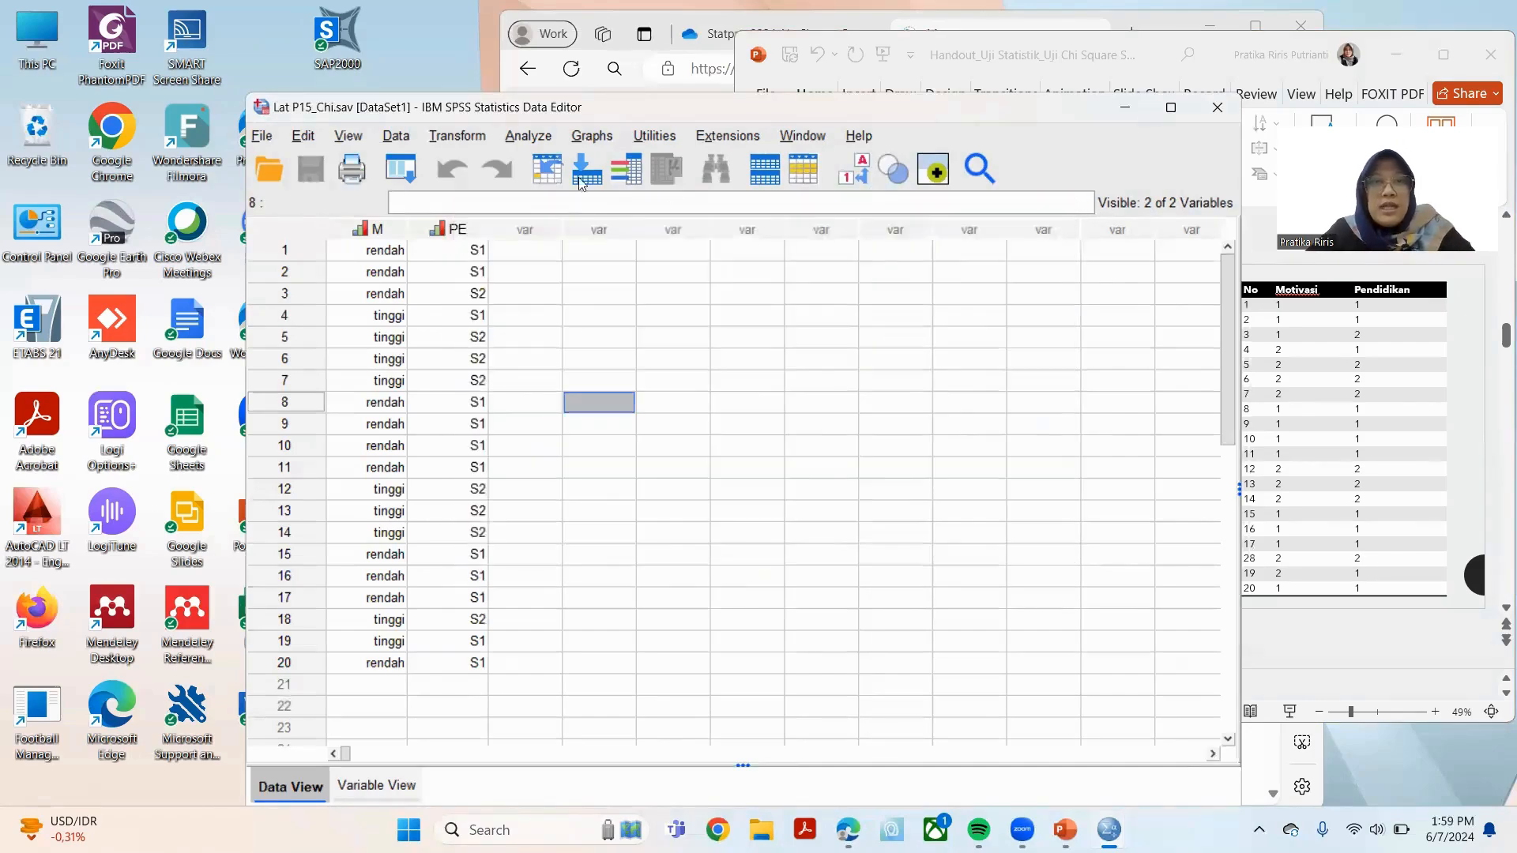
Try setting up a Crosstabs analysis with both Motivasi [M] and Pendidikan [PE] as row variables.
{"action": "left_click", "coordinate": [539, 140]}
{"action": "mouse_move", "coordinate": [596, 218]}
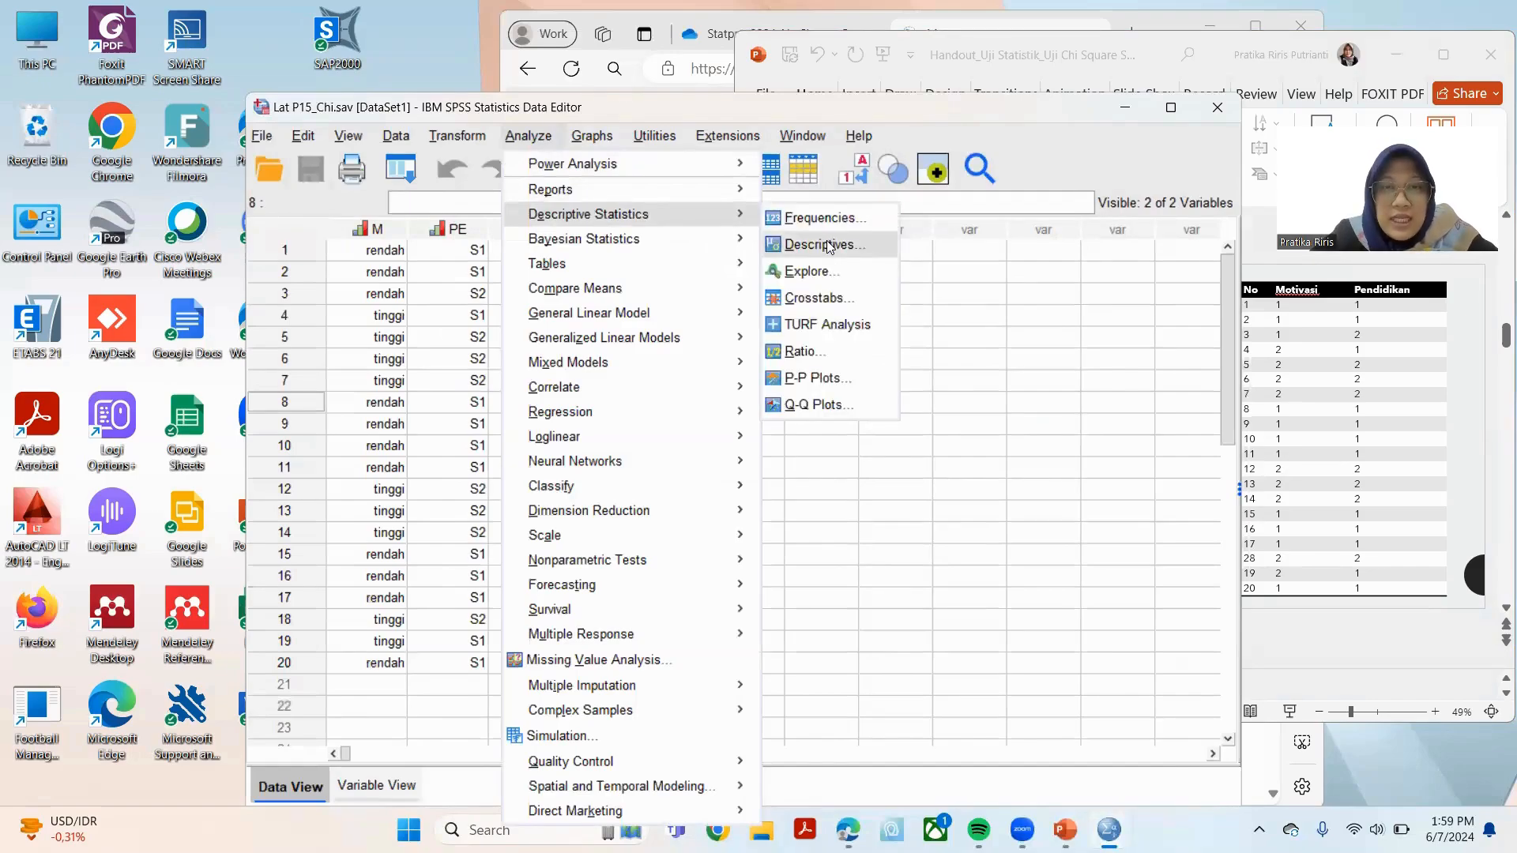
{"action": "left_click", "coordinate": [822, 299]}
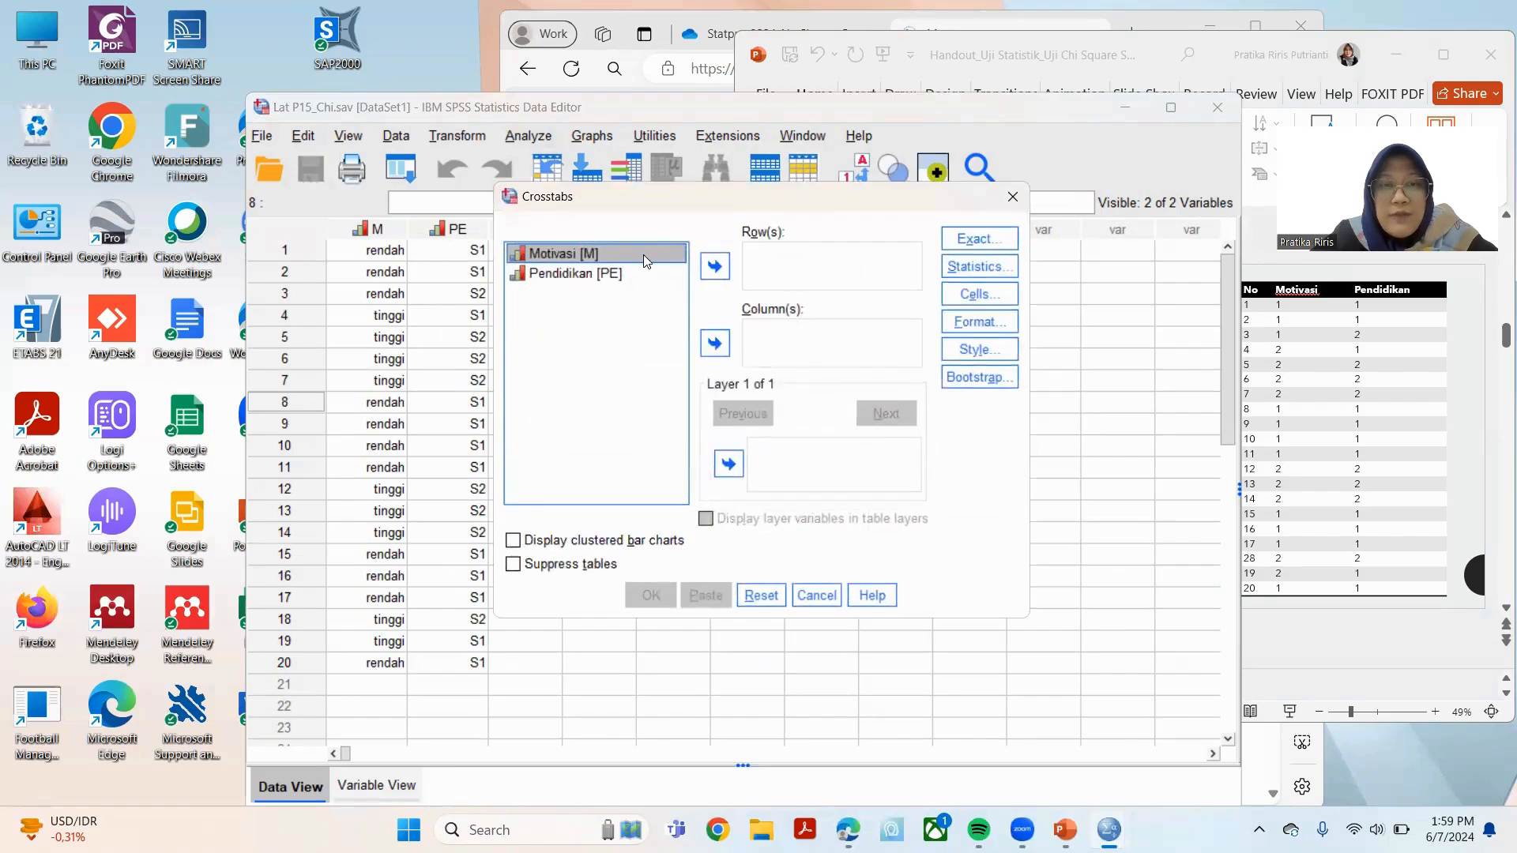
{"action": "left_click", "coordinate": [714, 266]}
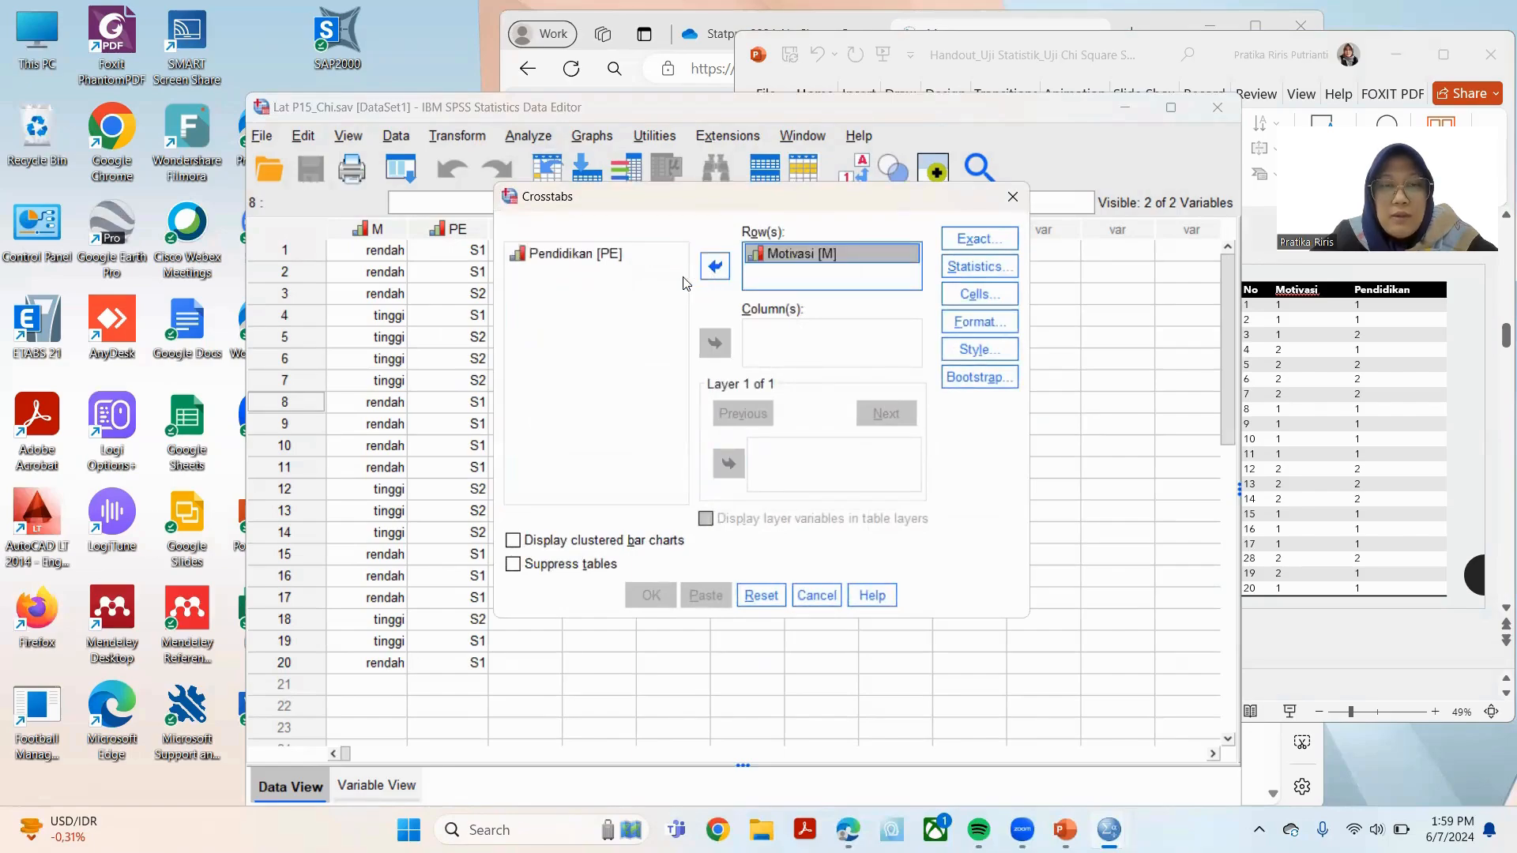
{"action": "left_click", "coordinate": [613, 259]}
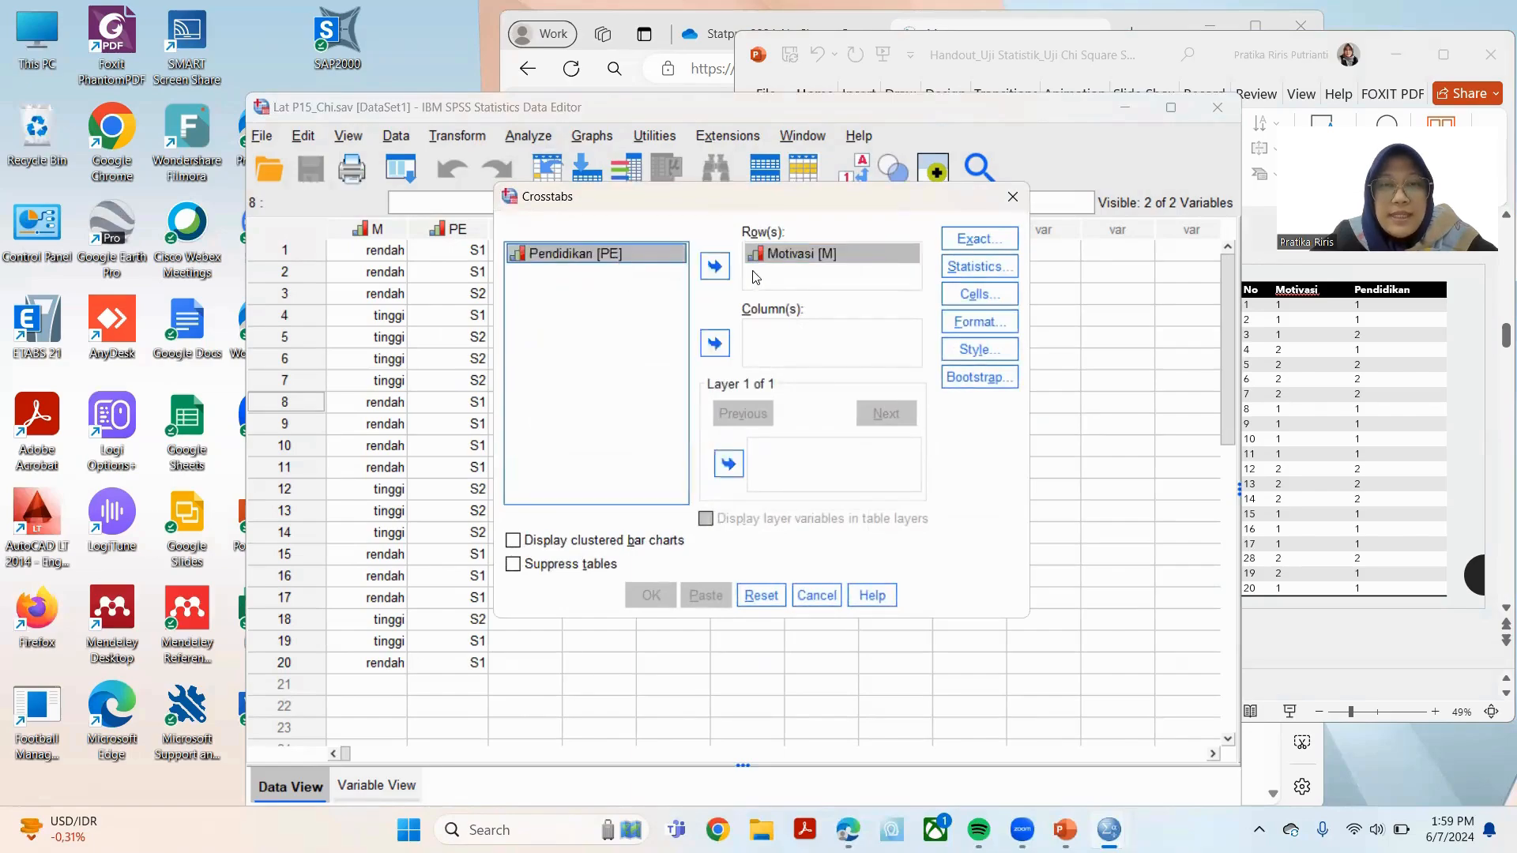
{"action": "left_click", "coordinate": [717, 268]}
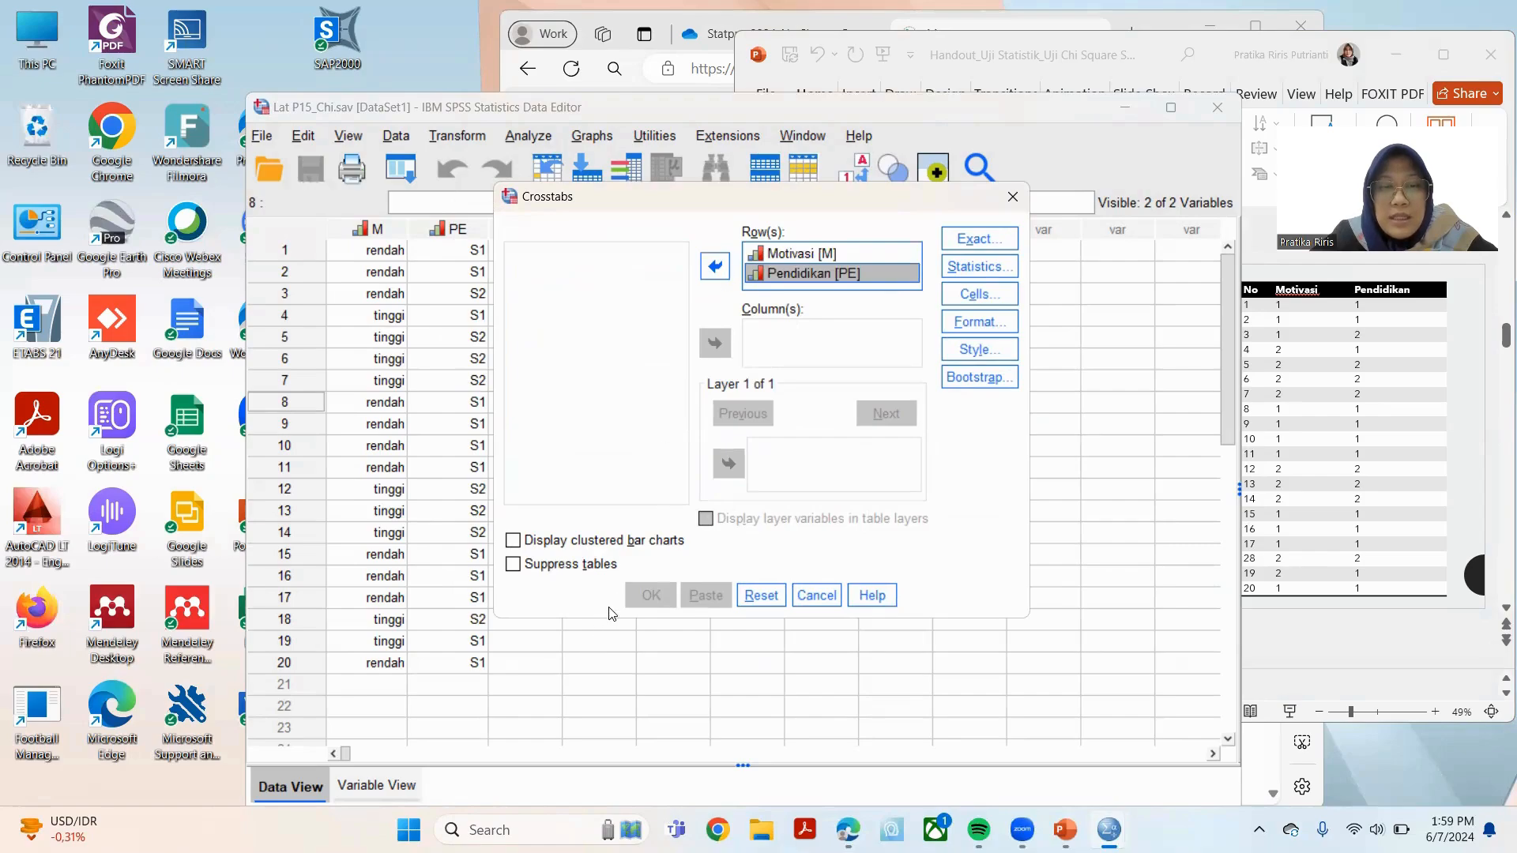
Try requesting the Chi-square, Contingency coefficient, Phi and Cramer's V, and Risk statistics for the crosstabulation.
{"action": "left_click", "coordinate": [977, 272]}
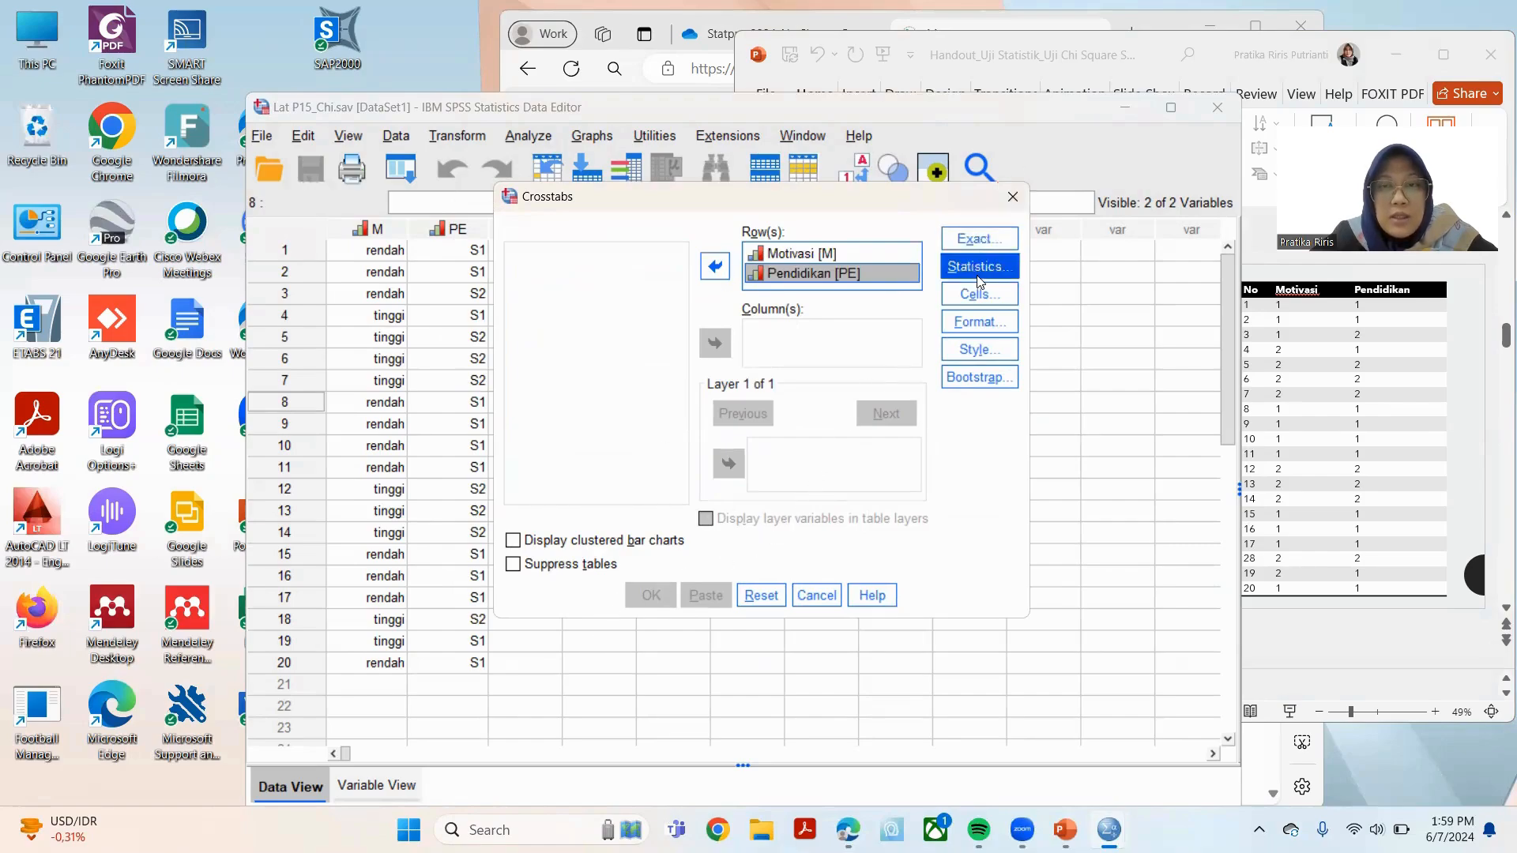
{"action": "left_click", "coordinate": [984, 276]}
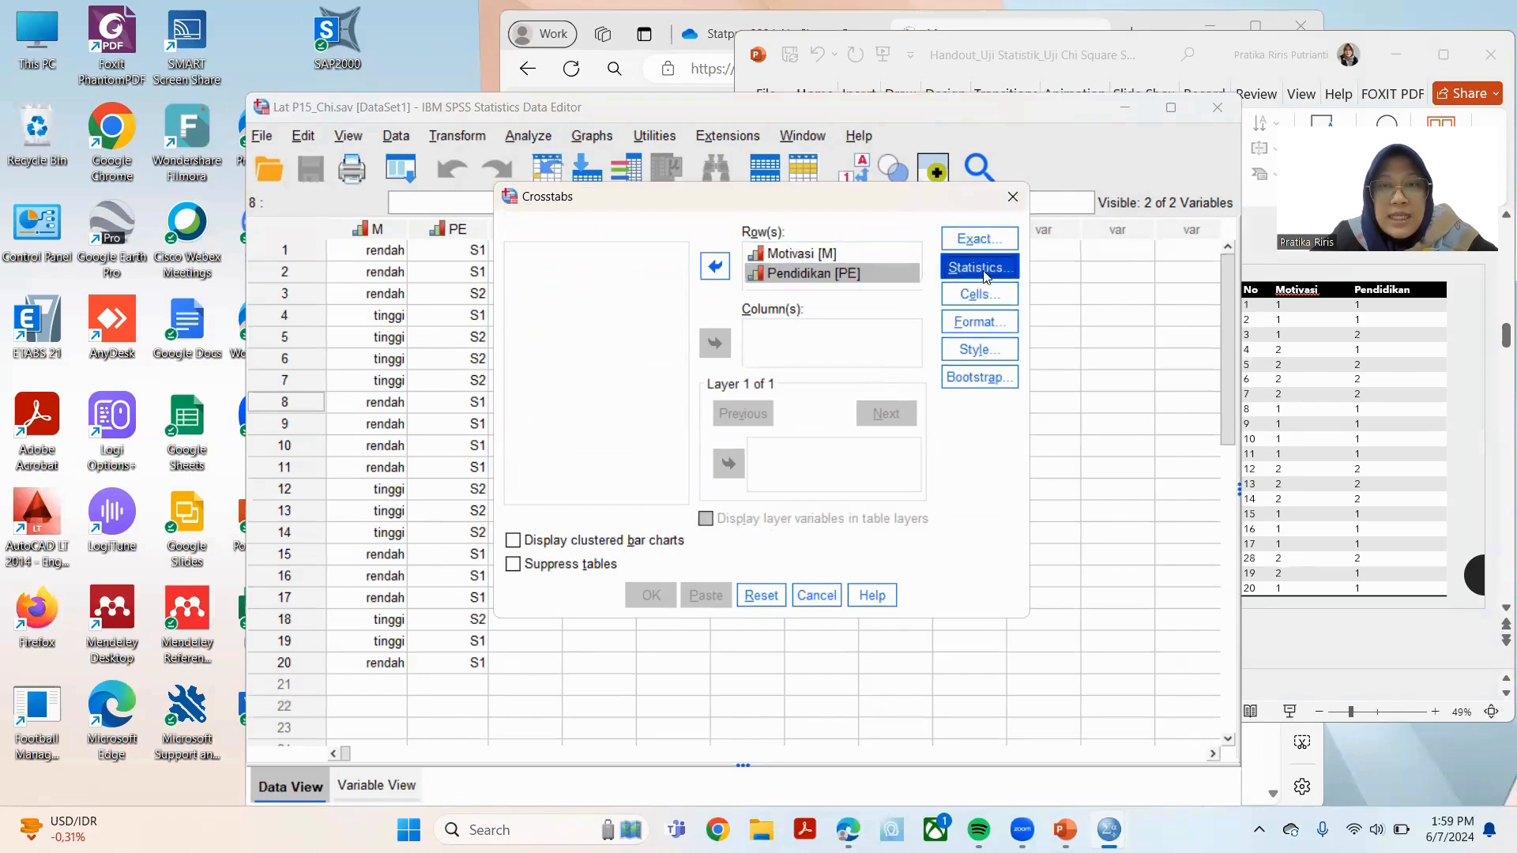
{"action": "left_click", "coordinate": [672, 267]}
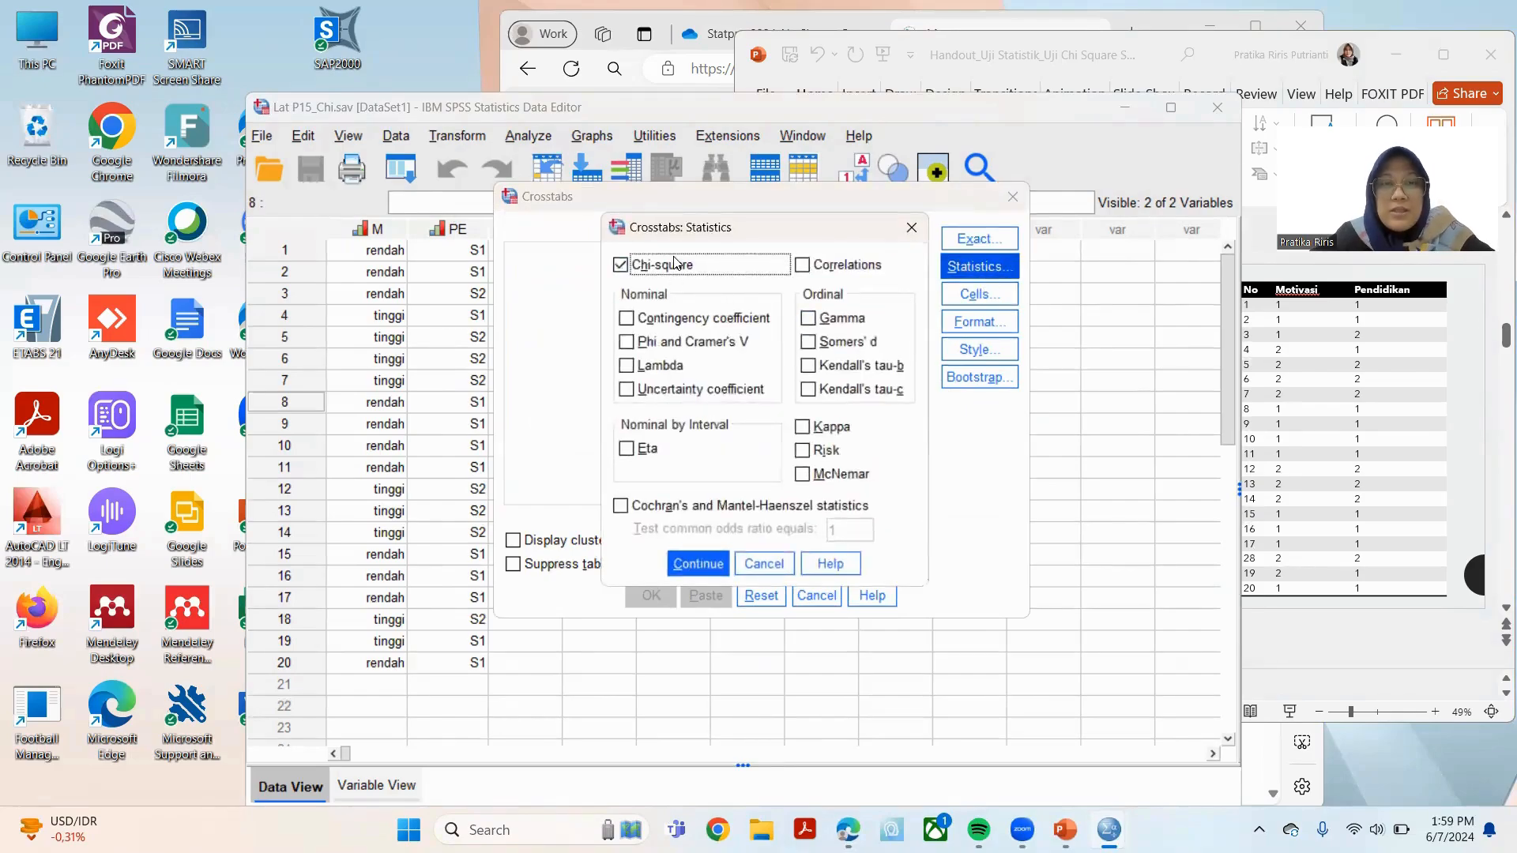
{"action": "left_click", "coordinate": [692, 320]}
{"action": "left_click", "coordinate": [694, 343]}
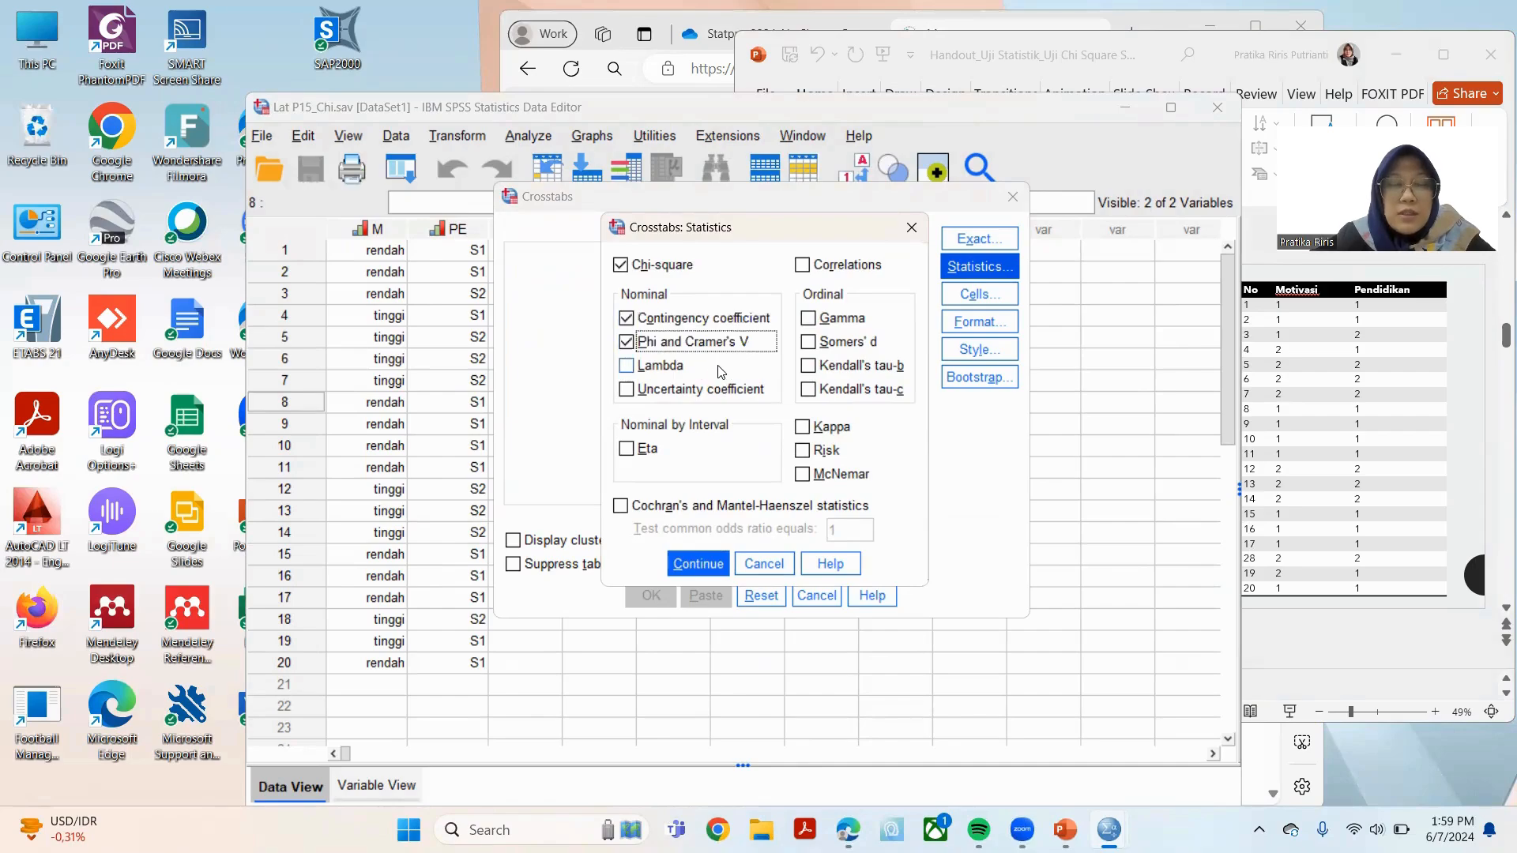
{"action": "left_click", "coordinate": [821, 453]}
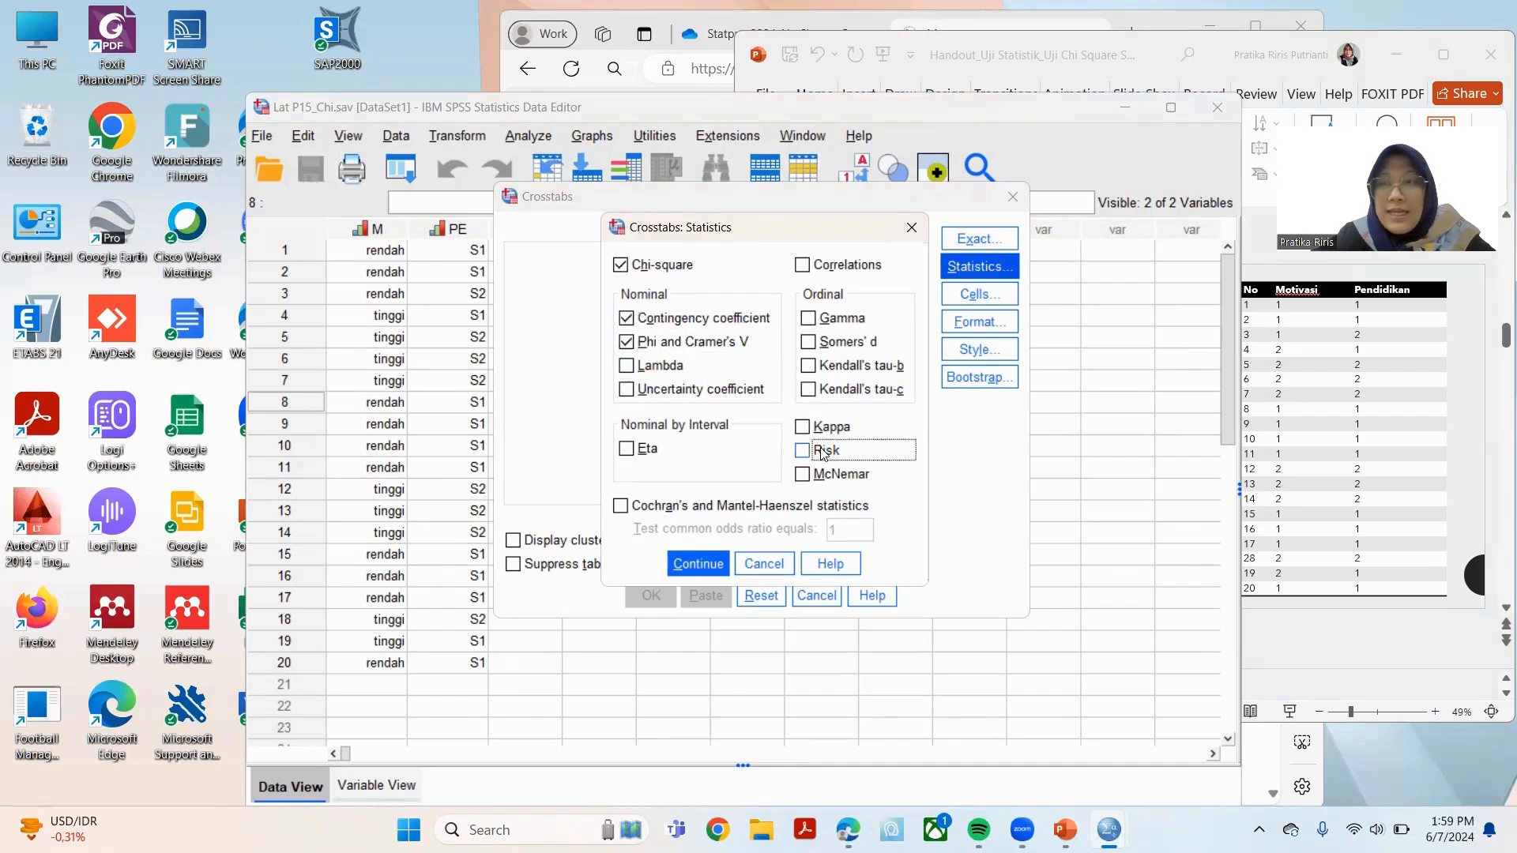
{"action": "left_click", "coordinate": [707, 564]}
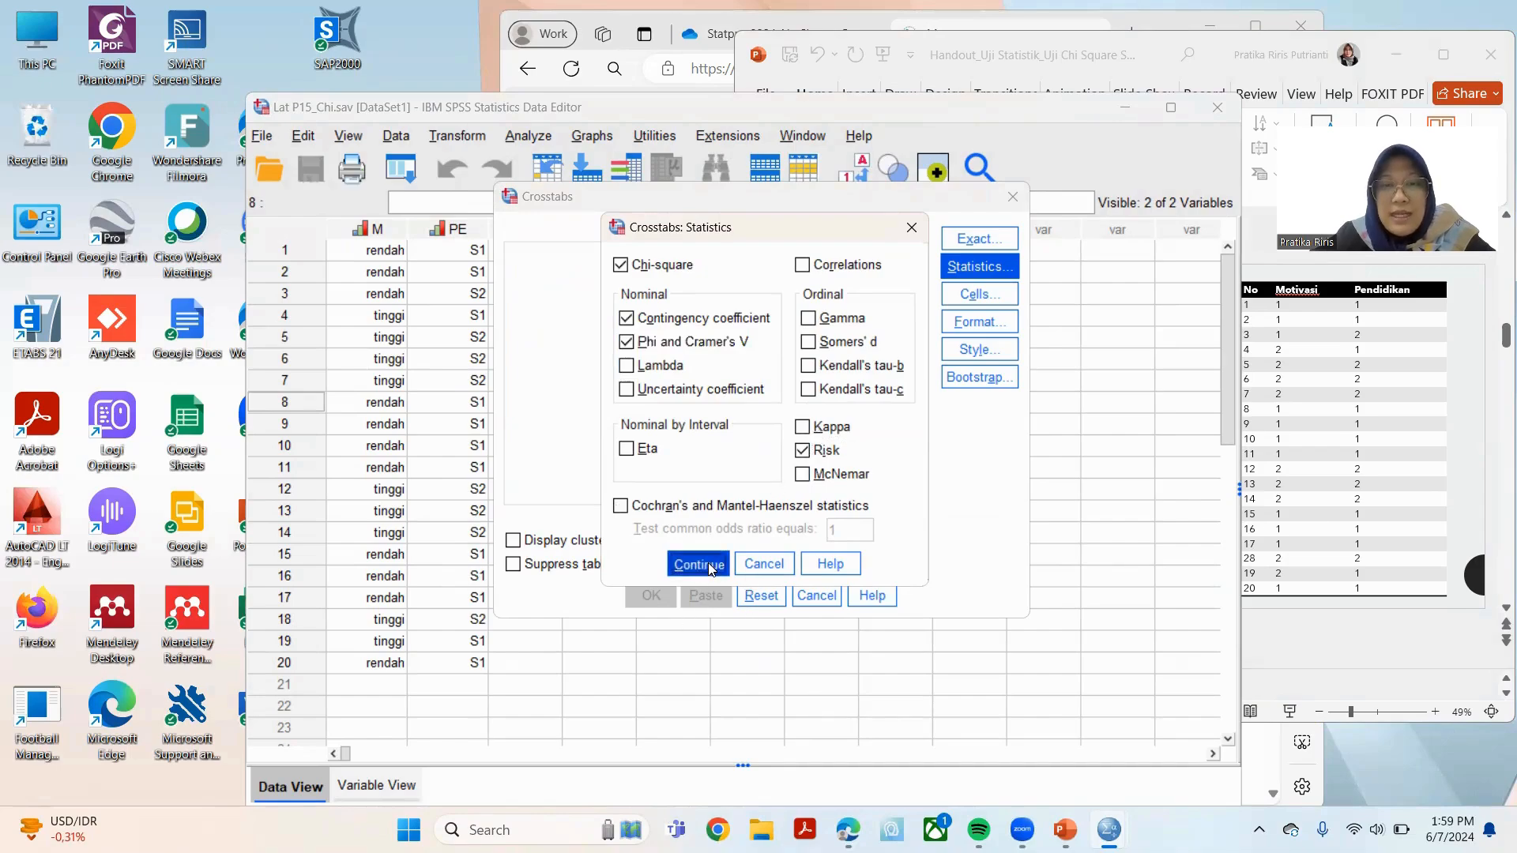
Try adding expected counts, row percentages and adjusted standardized residuals to the crosstab cells, and abandon the Crosstabs setup.
{"action": "left_click", "coordinate": [991, 305]}
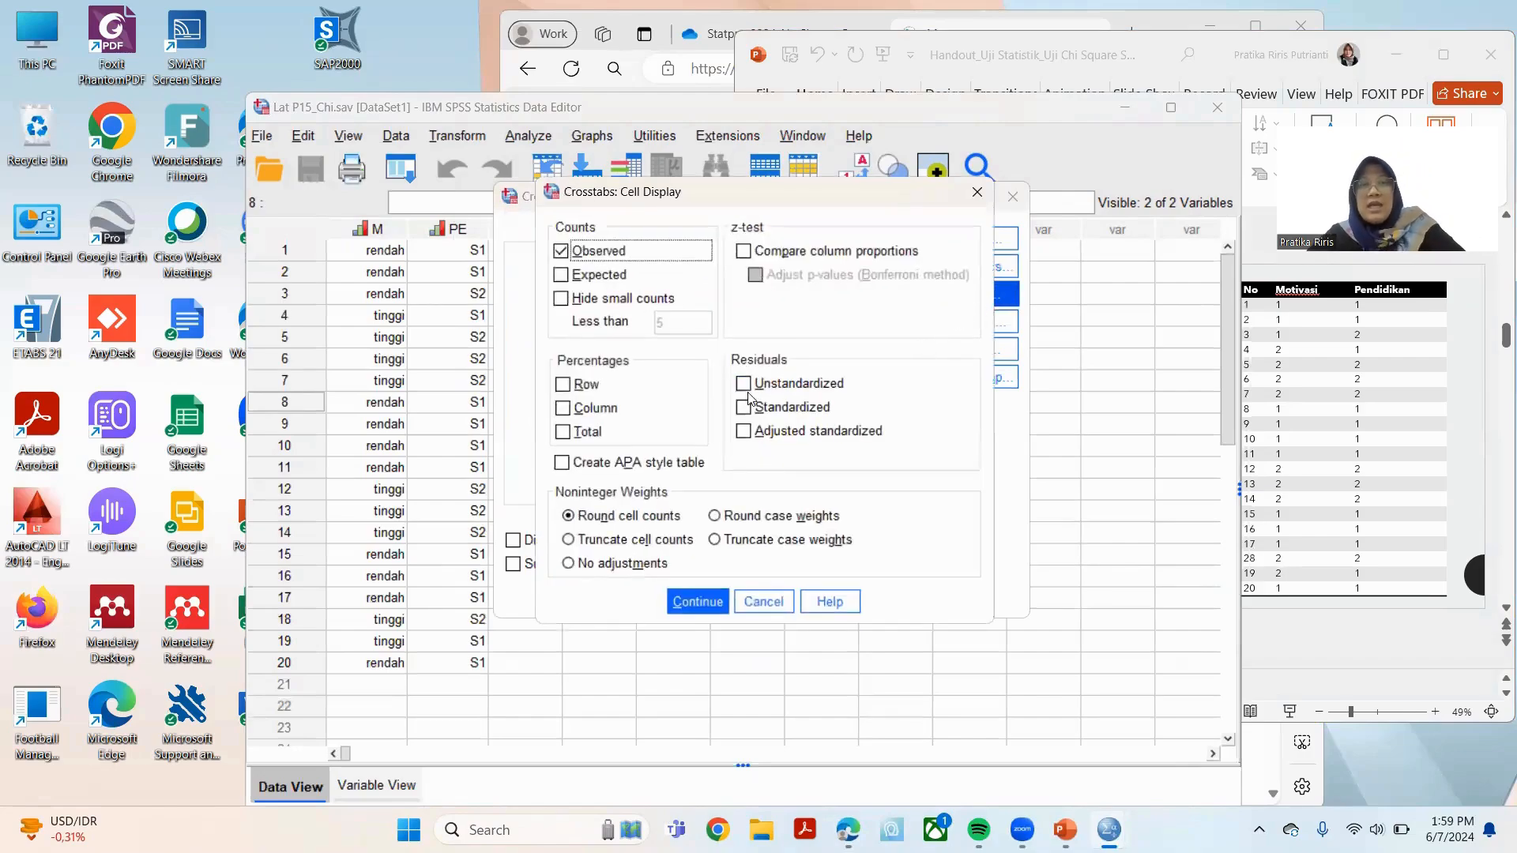
{"action": "left_click", "coordinate": [596, 285]}
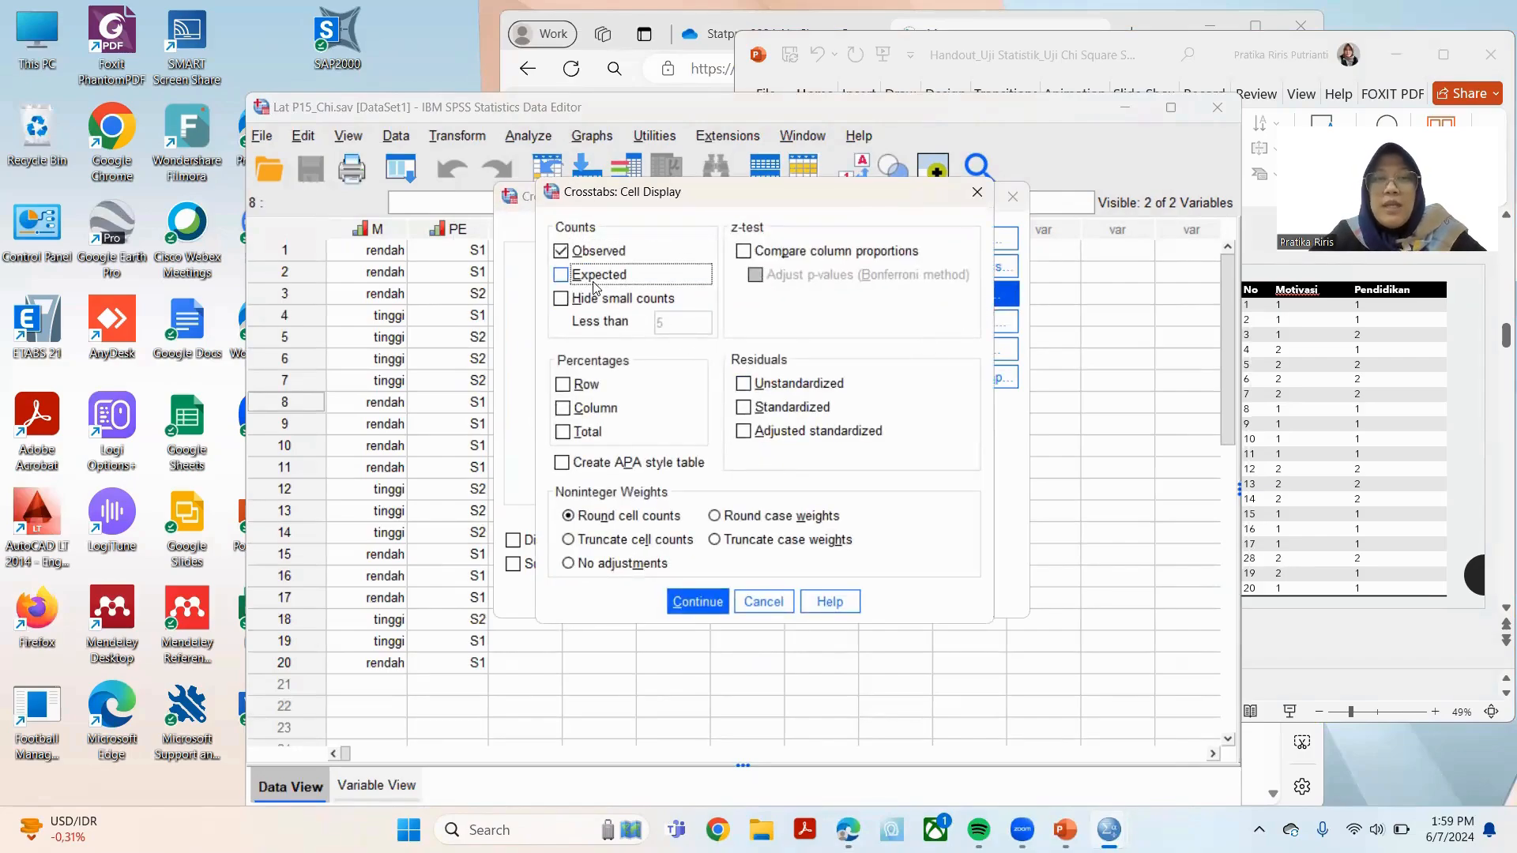
{"action": "left_click", "coordinate": [595, 386]}
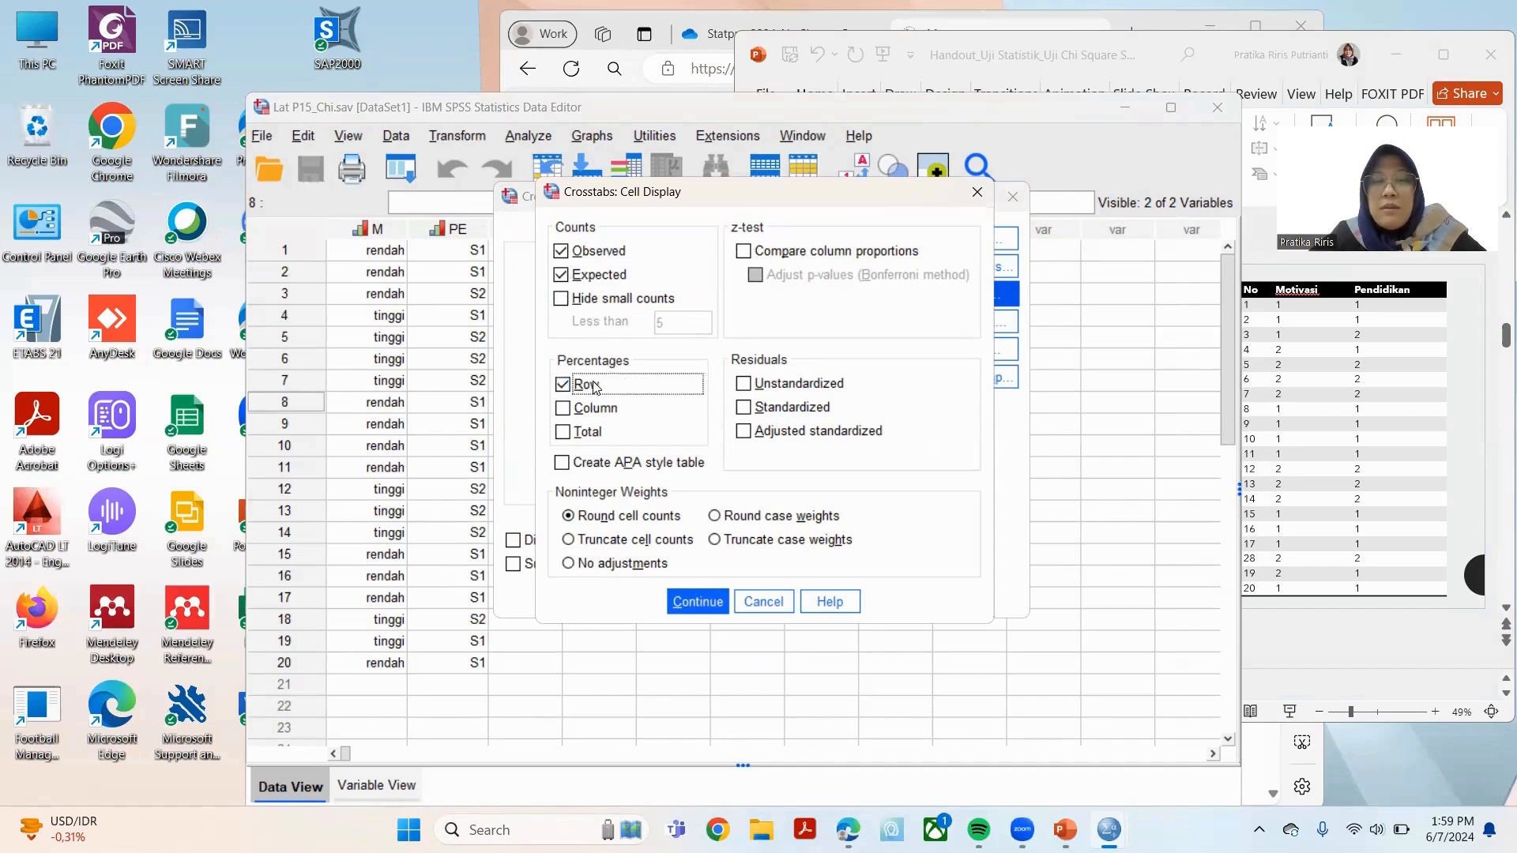
{"action": "left_click", "coordinate": [798, 431]}
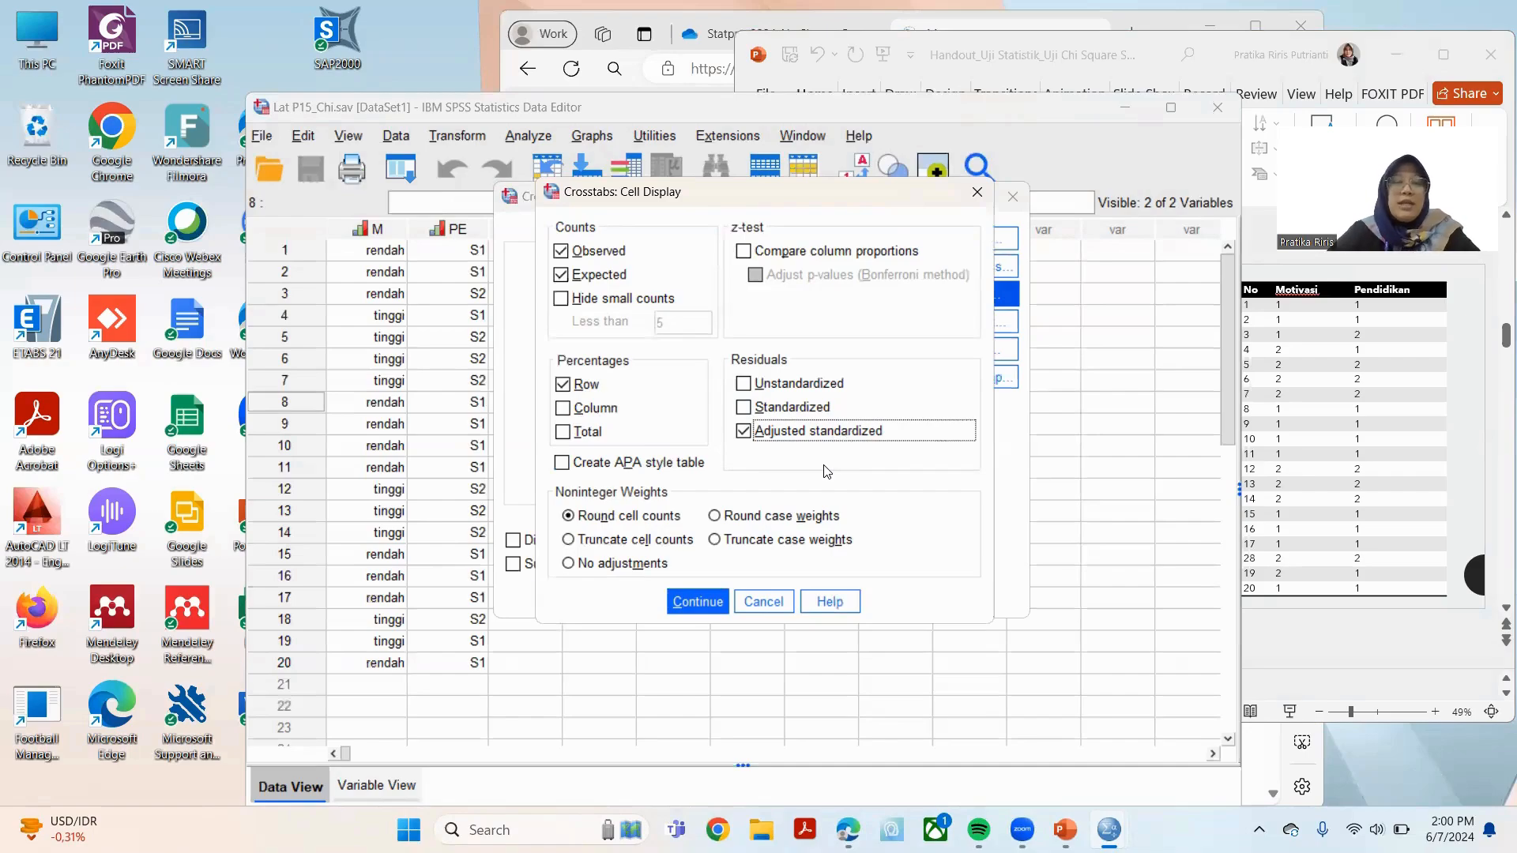
{"action": "left_click", "coordinate": [705, 602]}
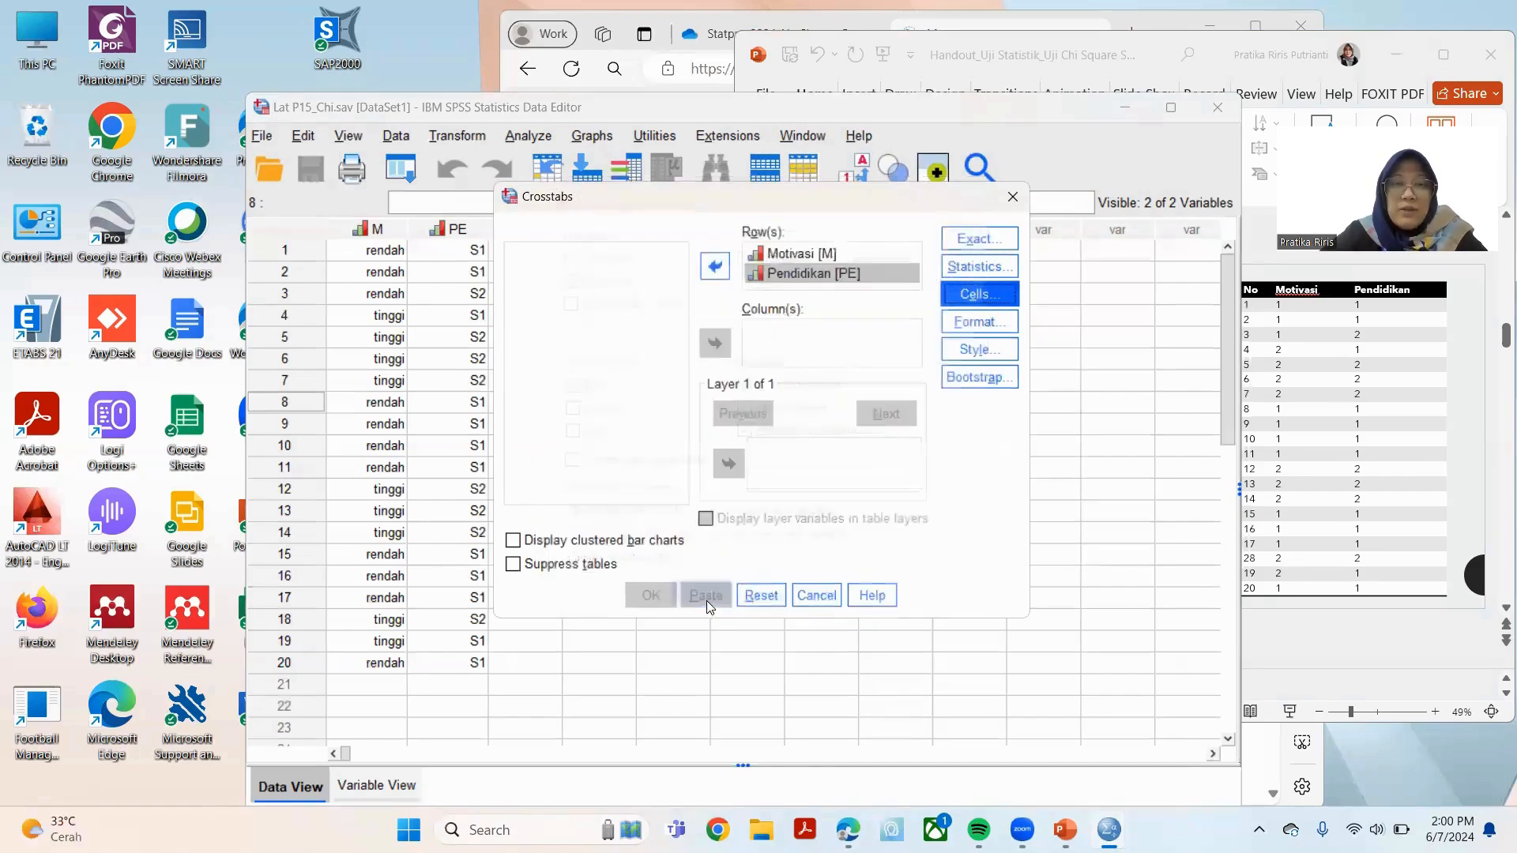
{"action": "left_click", "coordinate": [833, 603]}
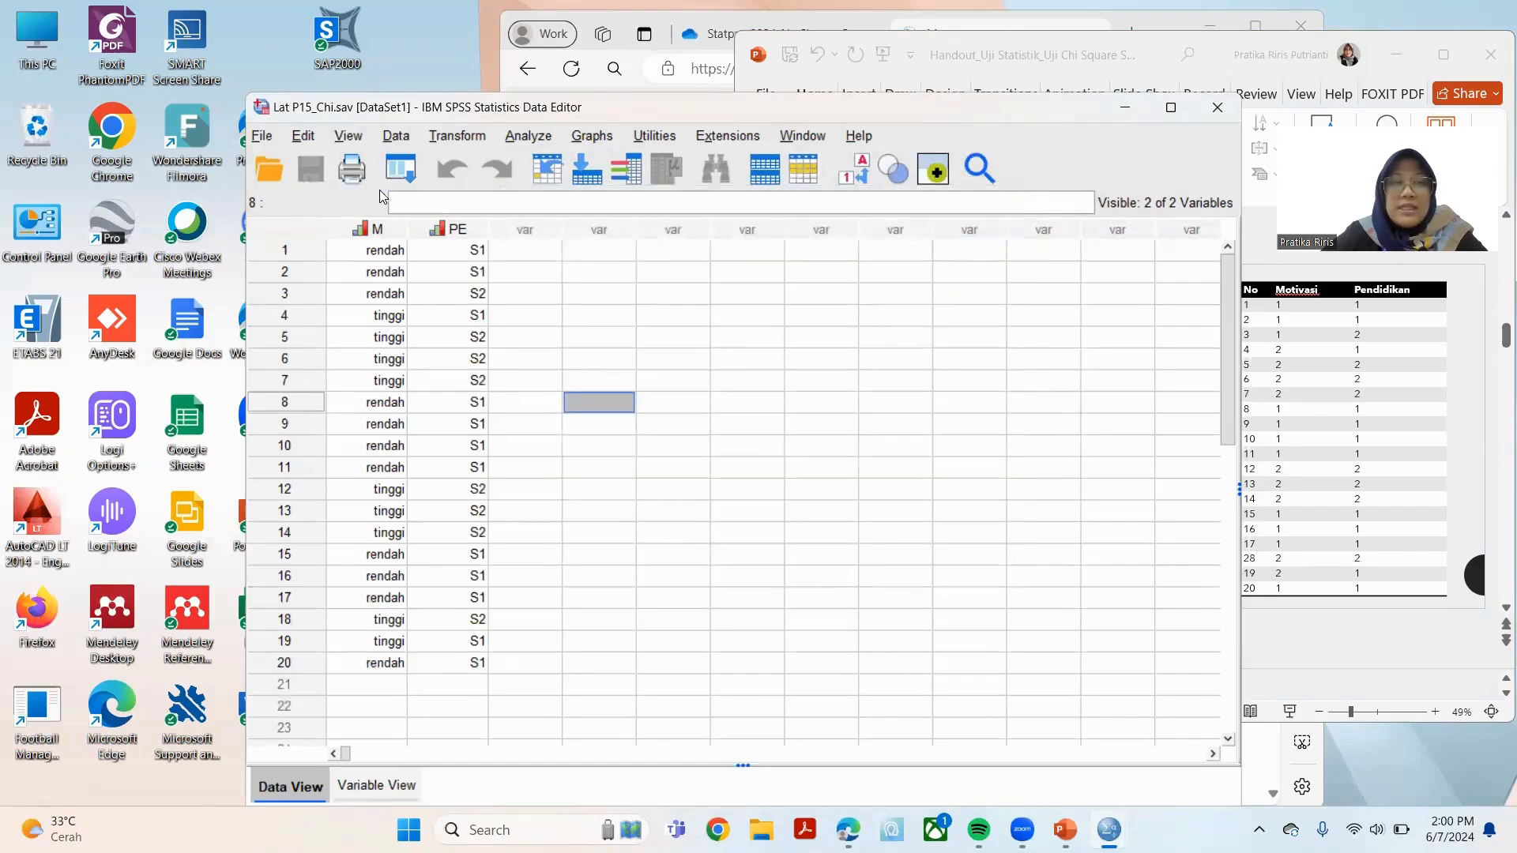
{"action": "left_click", "coordinate": [196, 224]}
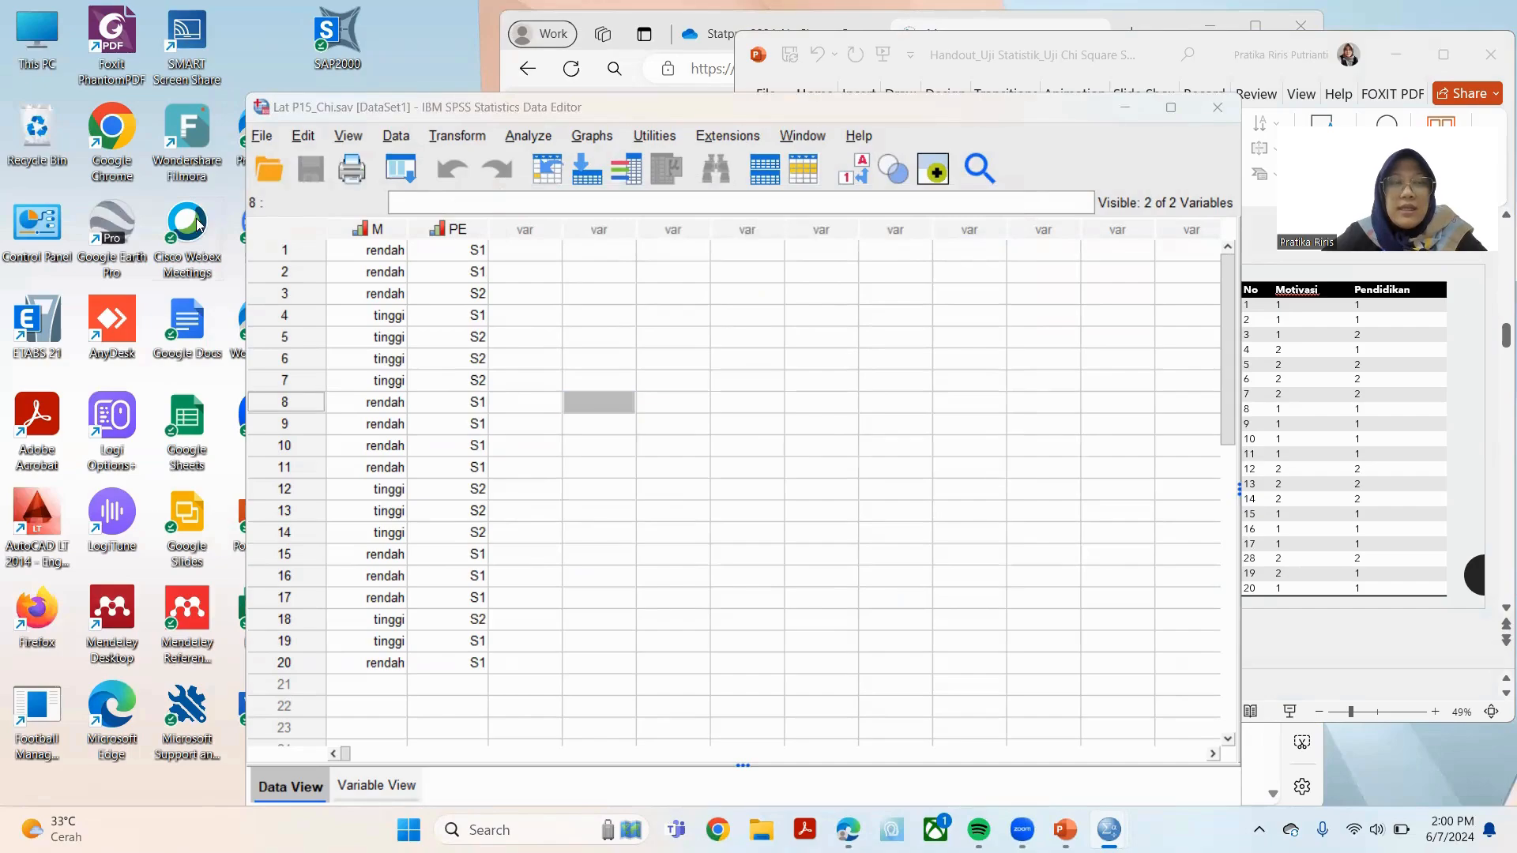
{"action": "left_click", "coordinate": [269, 168]}
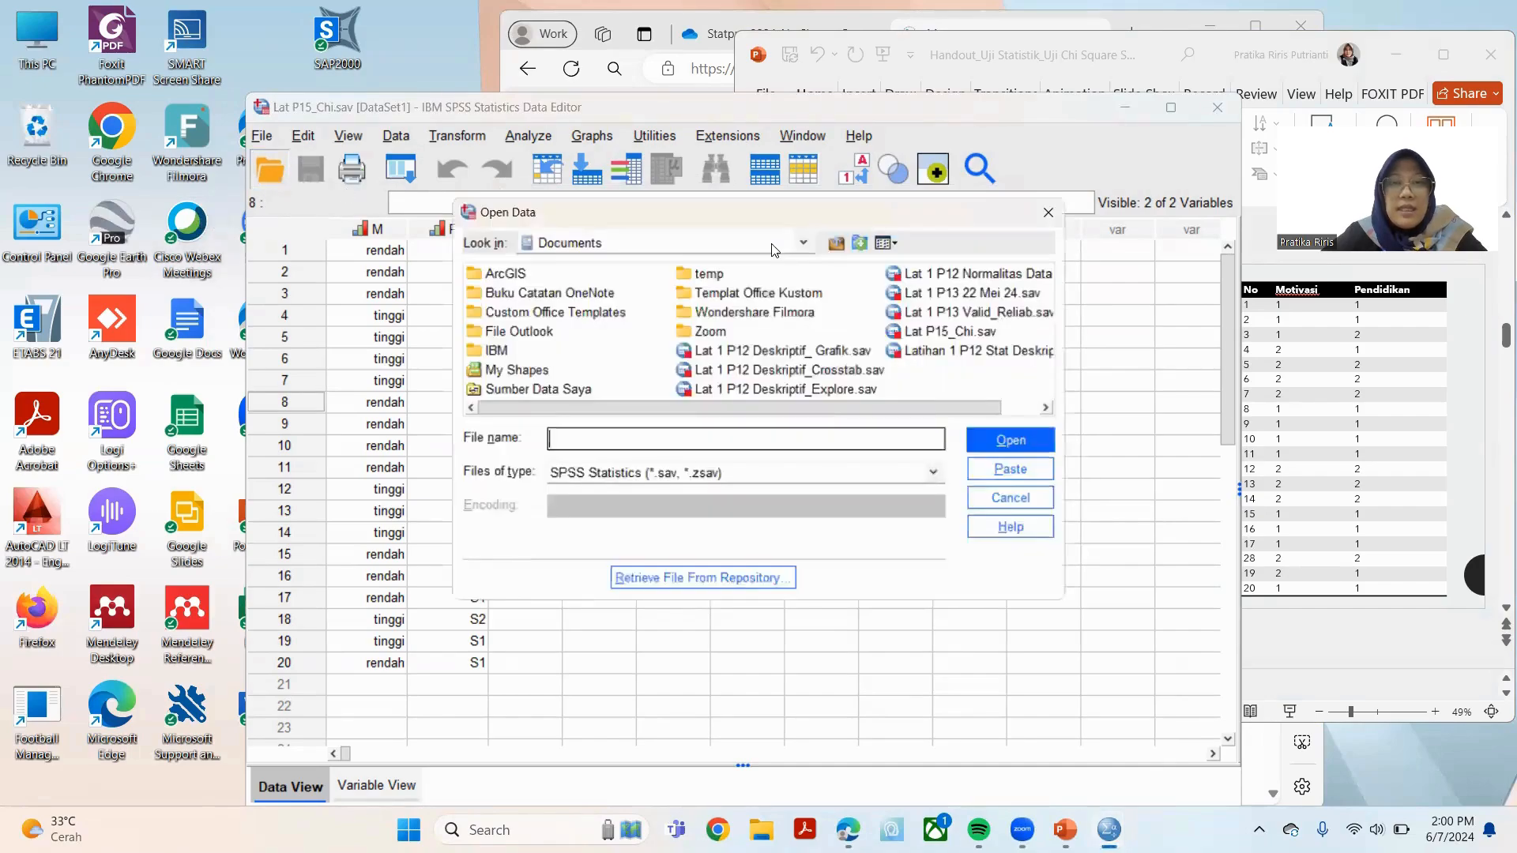
{"action": "scroll", "coordinate": [906, 377], "scroll_direction": "right", "scroll_amount": 1}
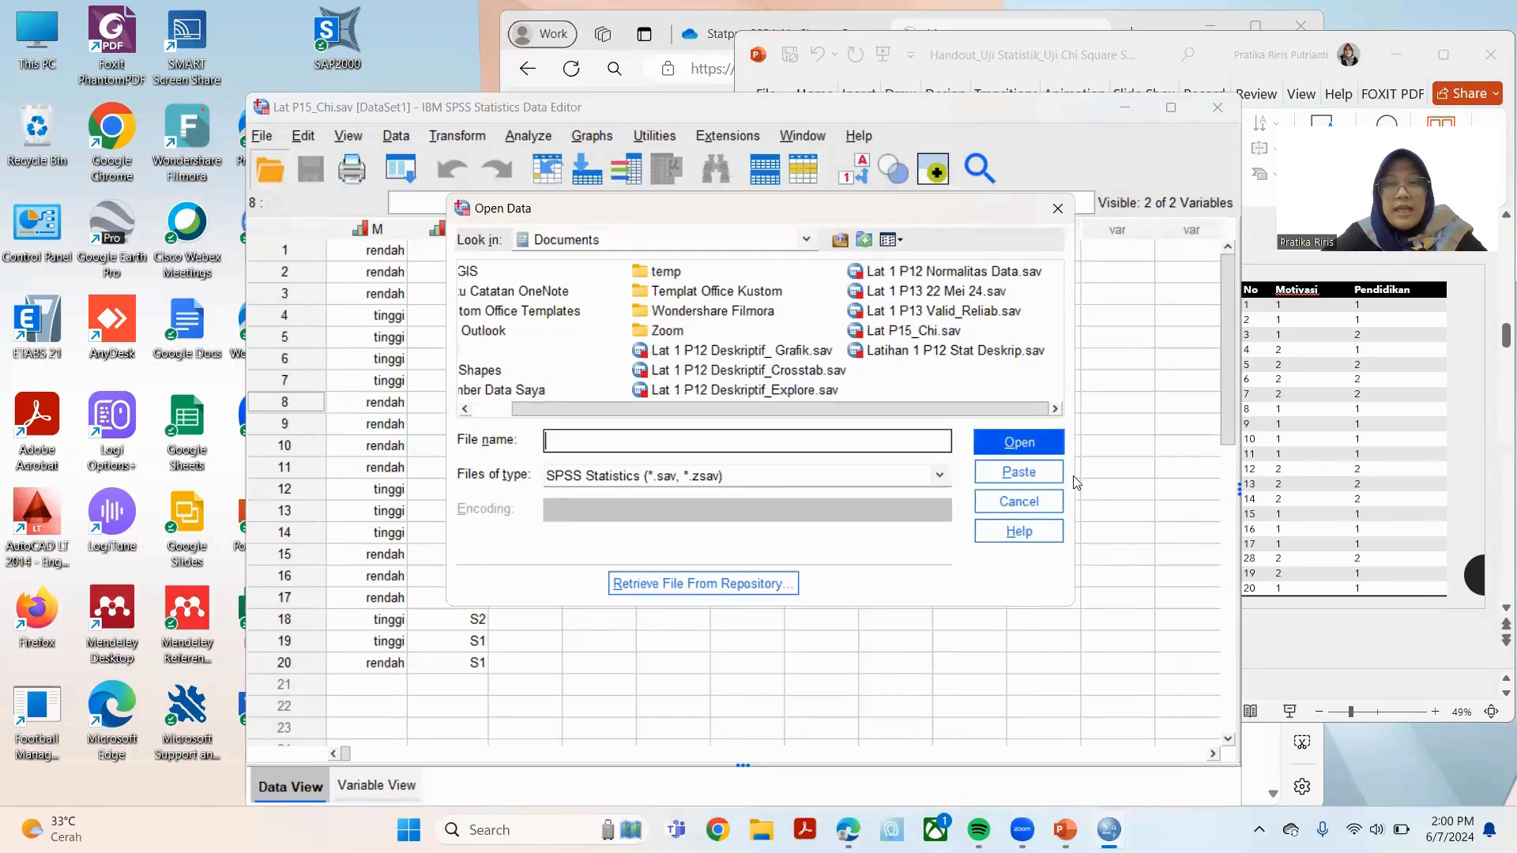
{"action": "left_click", "coordinate": [1056, 503]}
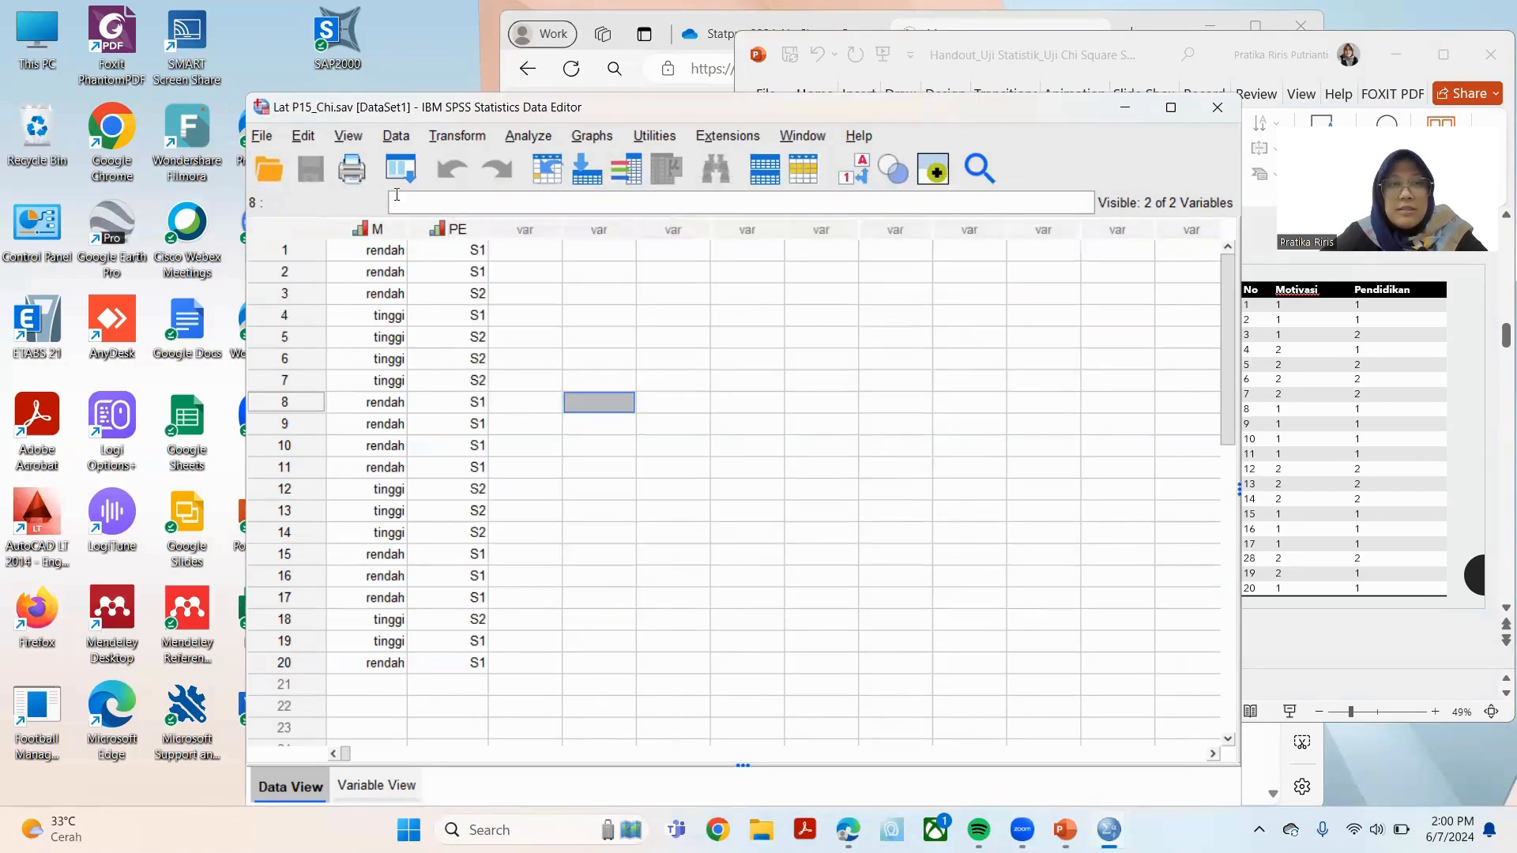
Set up a Crosstabs analysis with Motivasi [M] as the row variable and Pendidikan [PE] as the column variable.
{"action": "left_click", "coordinate": [525, 135]}
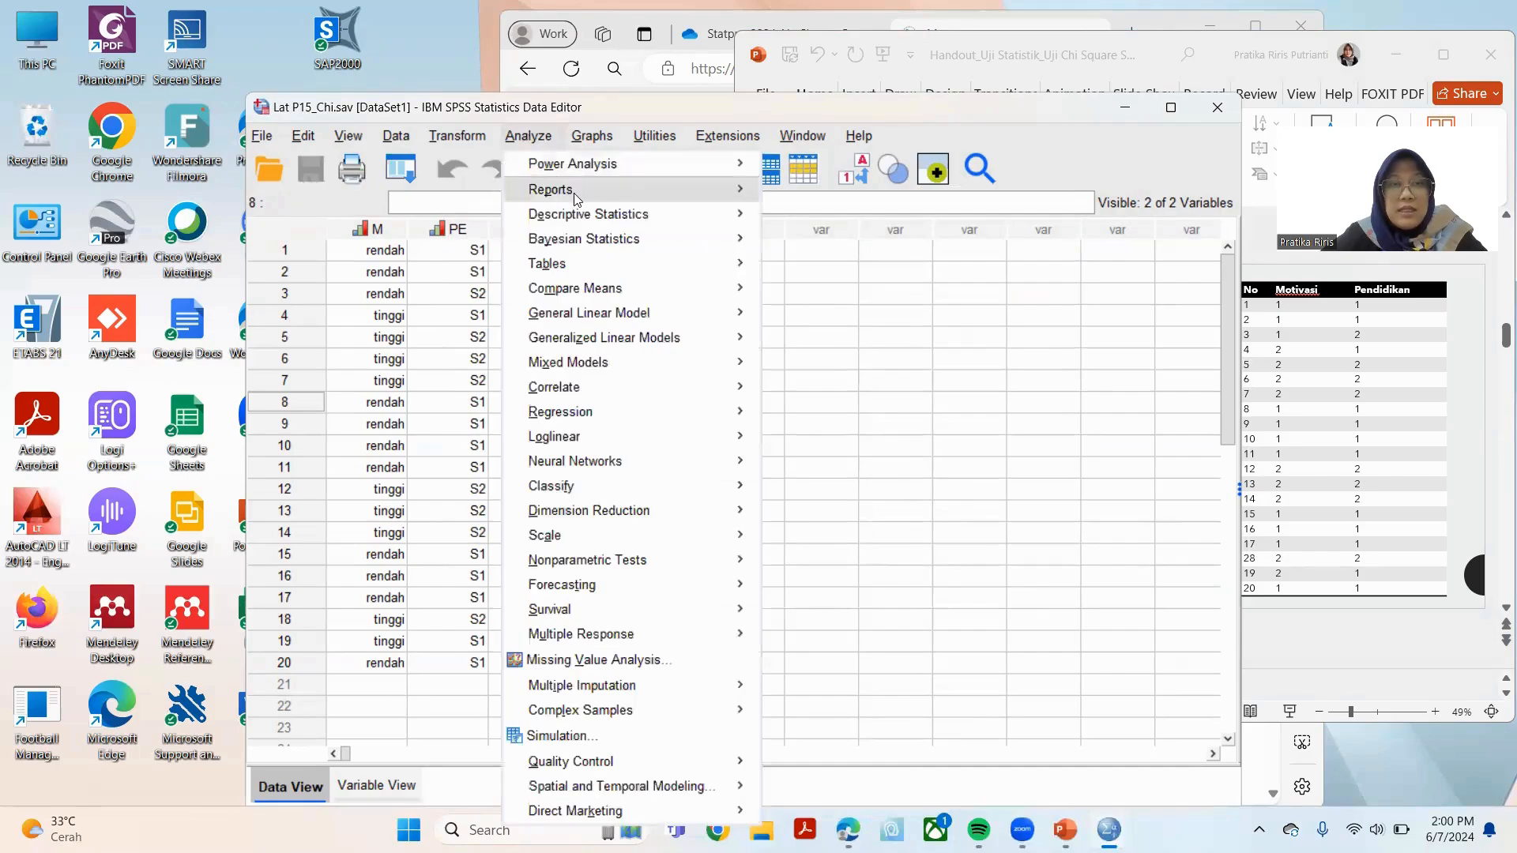
{"action": "mouse_move", "coordinate": [585, 218]}
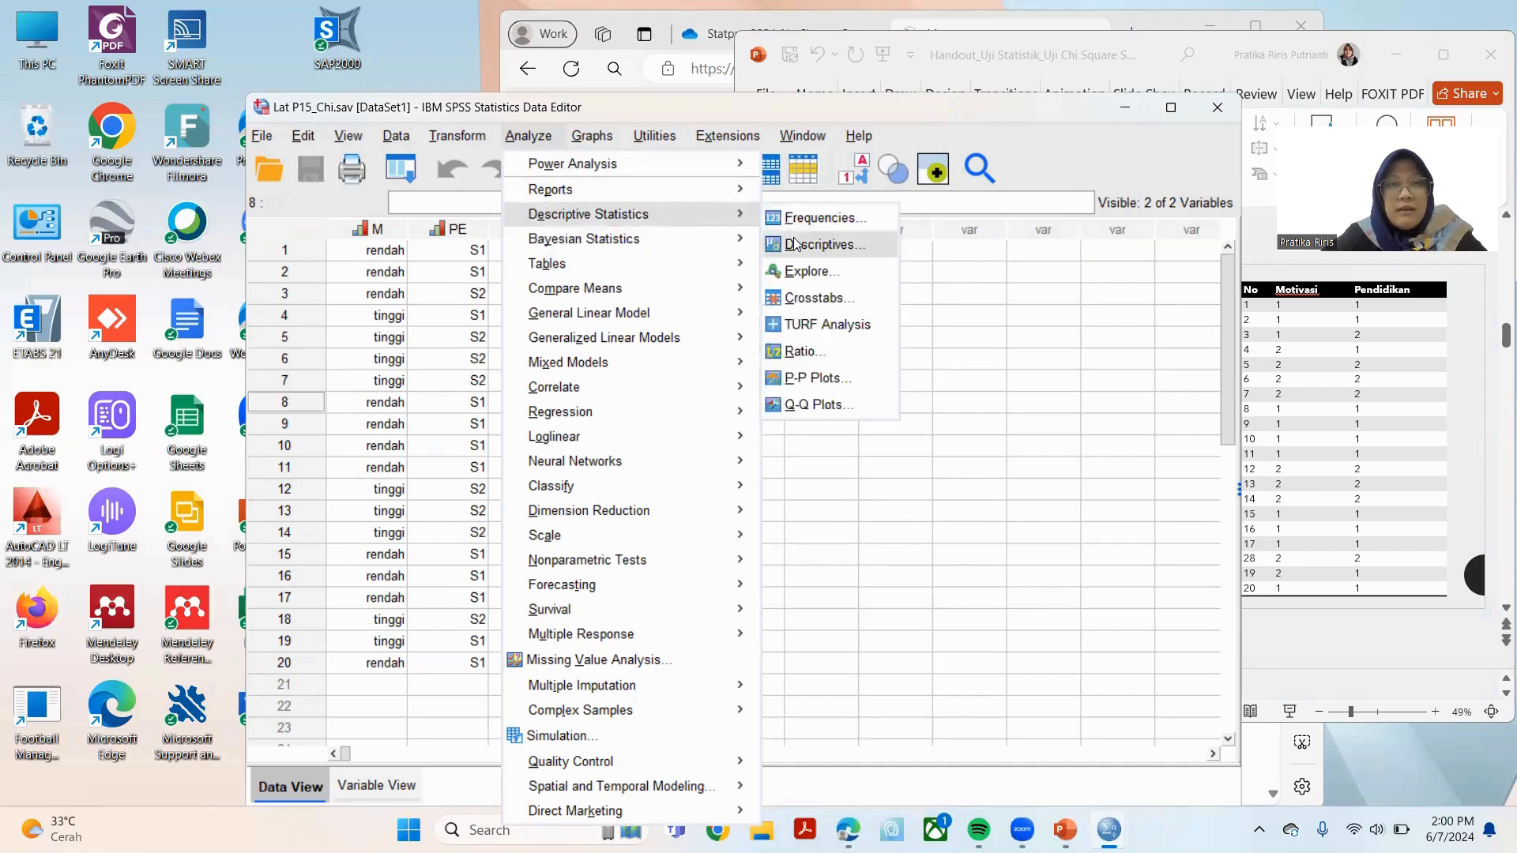
{"action": "left_click", "coordinate": [822, 300]}
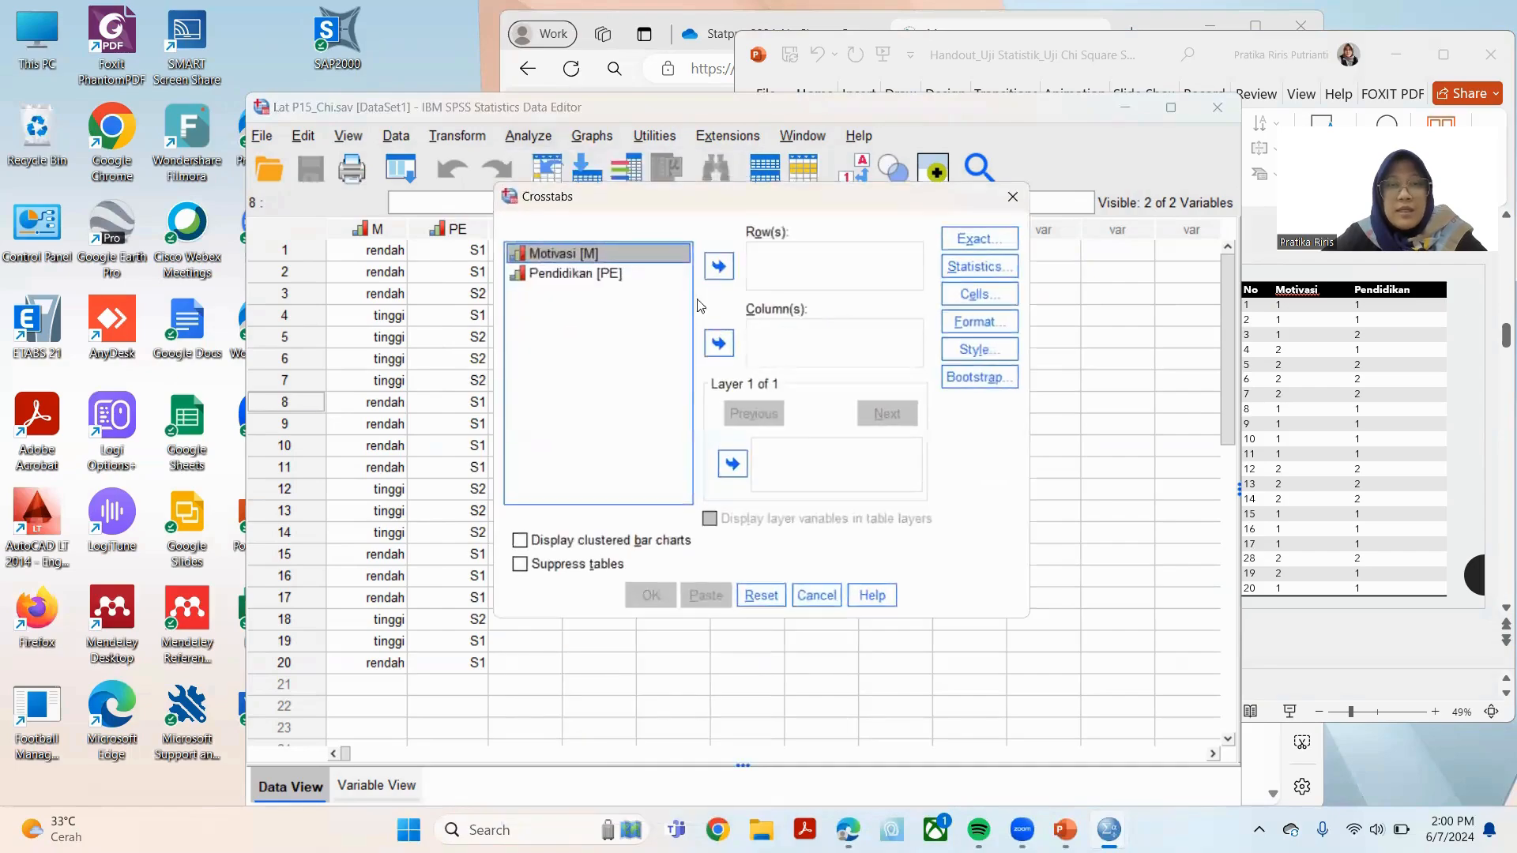
{"action": "left_click", "coordinate": [718, 267]}
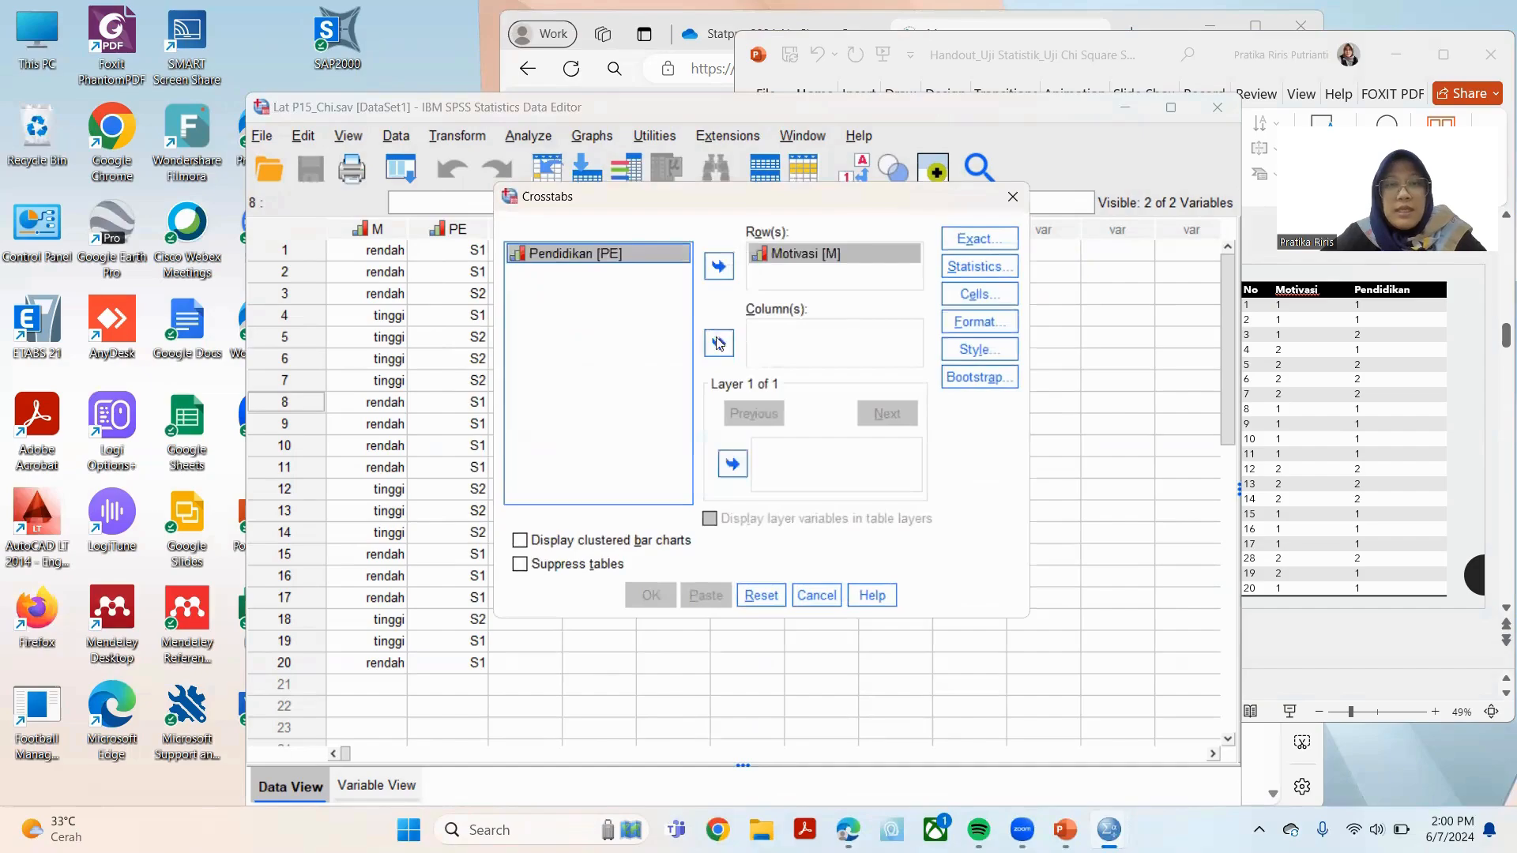
{"action": "left_click", "coordinate": [719, 342]}
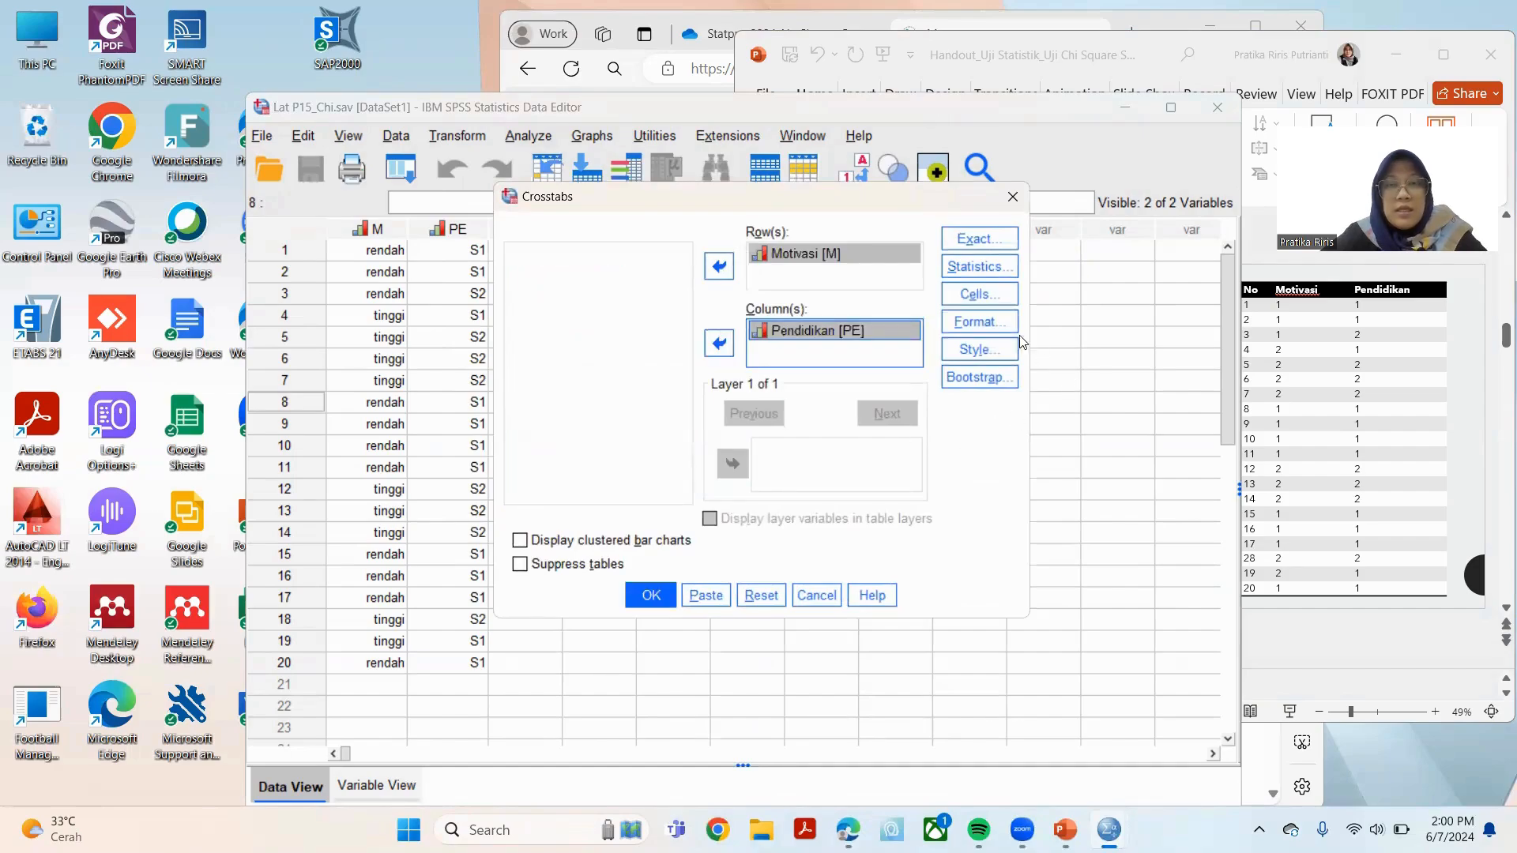
Include expected counts and row percentages in the crosstab cells.
{"action": "left_click", "coordinate": [988, 295]}
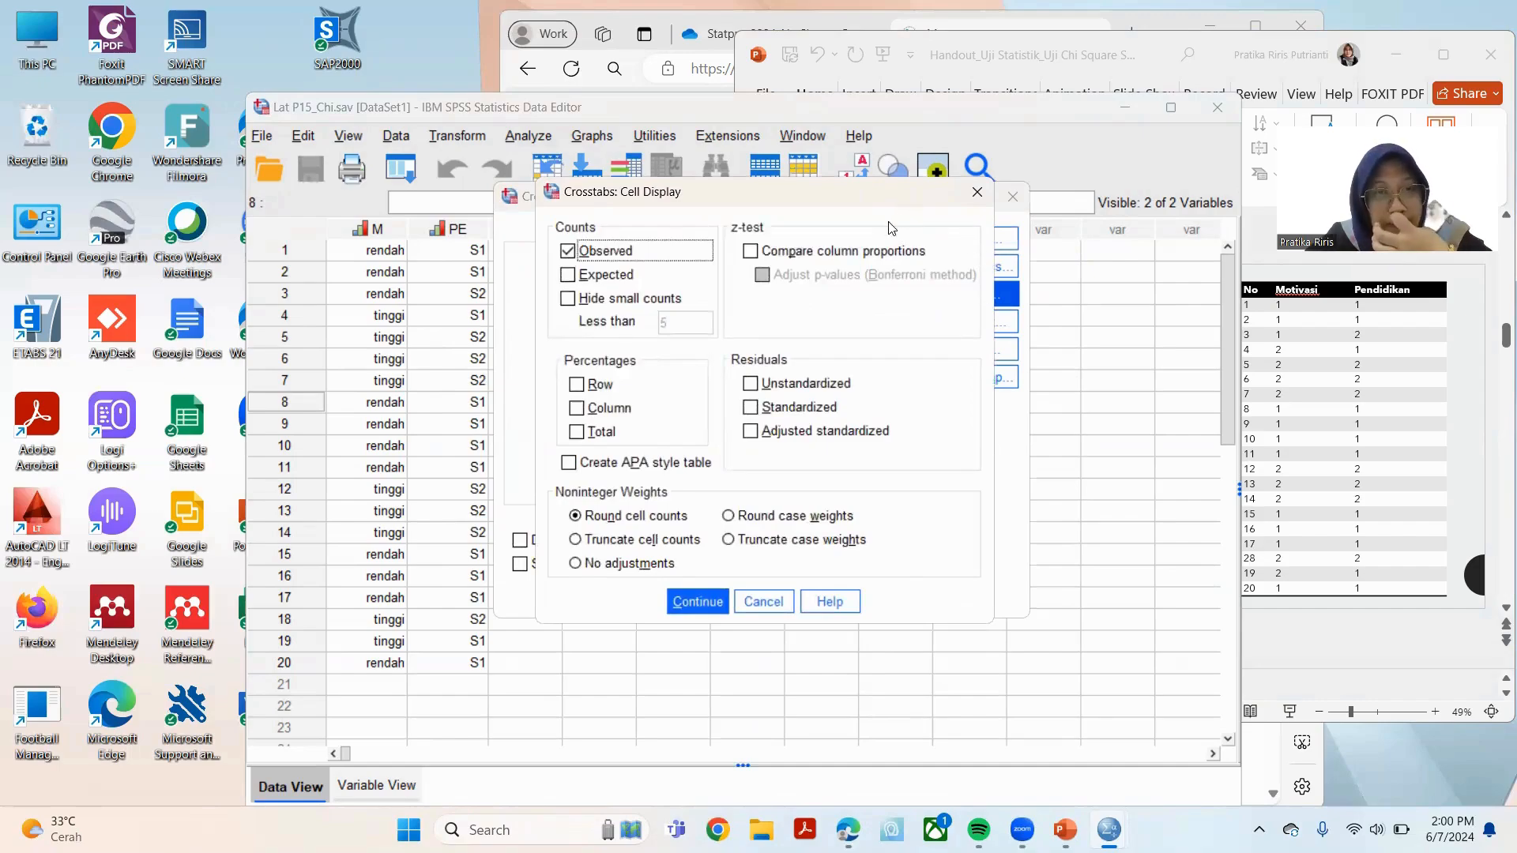
{"action": "left_click", "coordinate": [626, 277]}
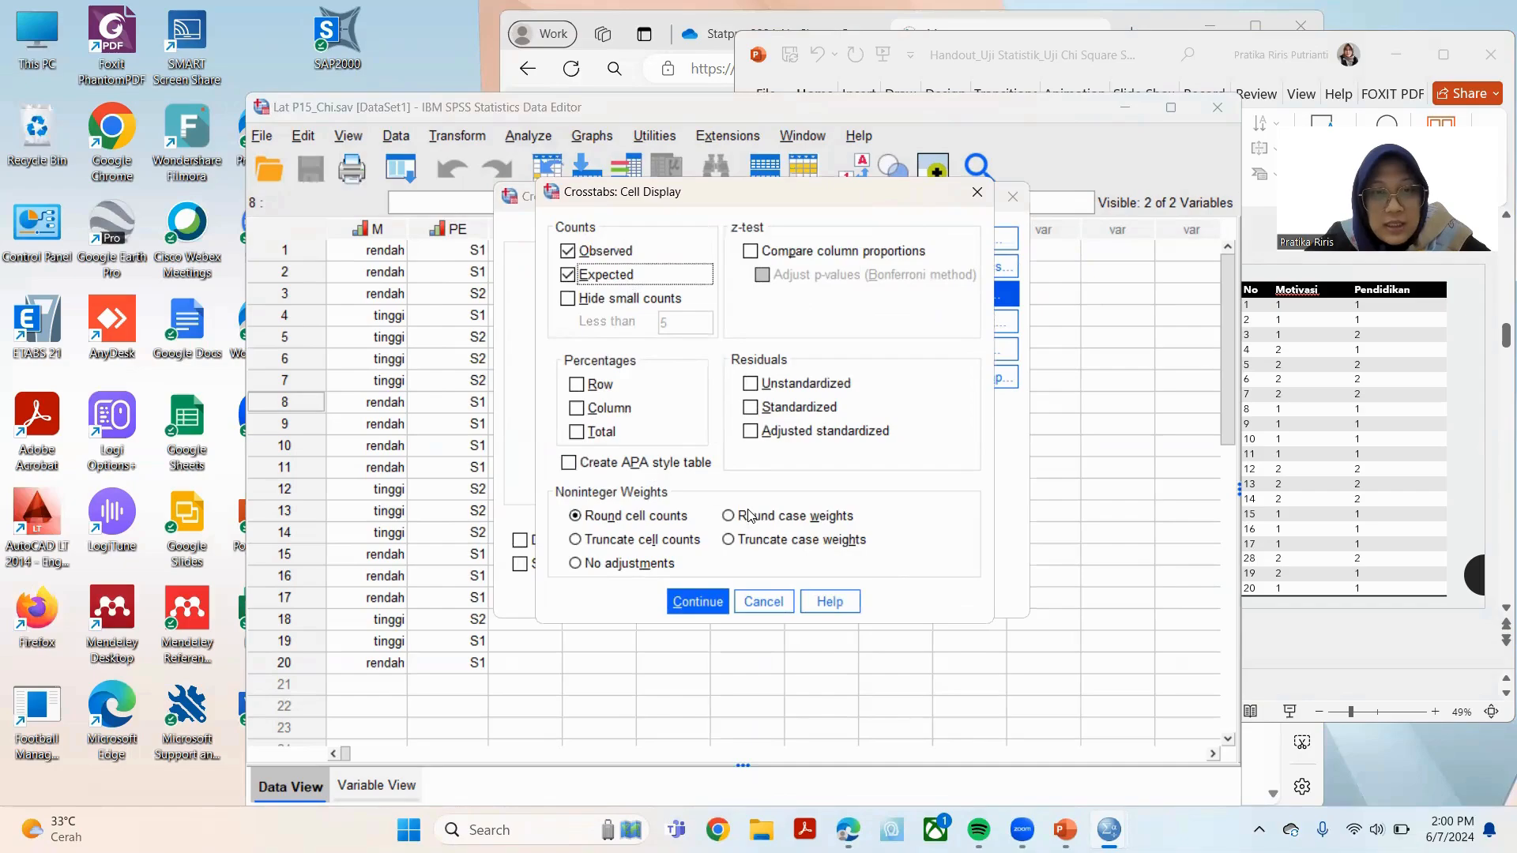
{"action": "left_click", "coordinate": [602, 387]}
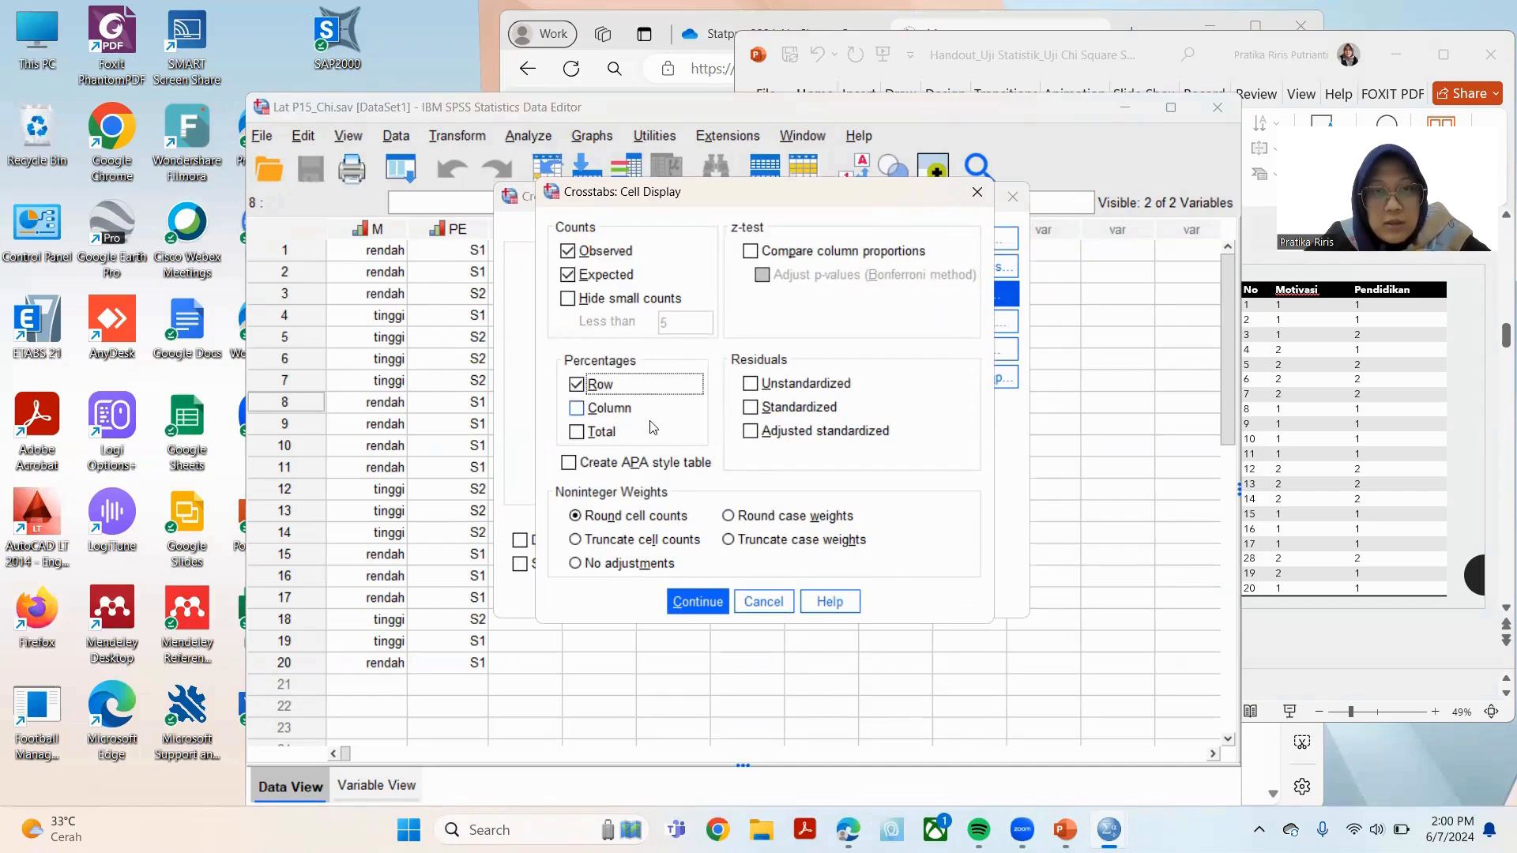
{"action": "left_click", "coordinate": [696, 603]}
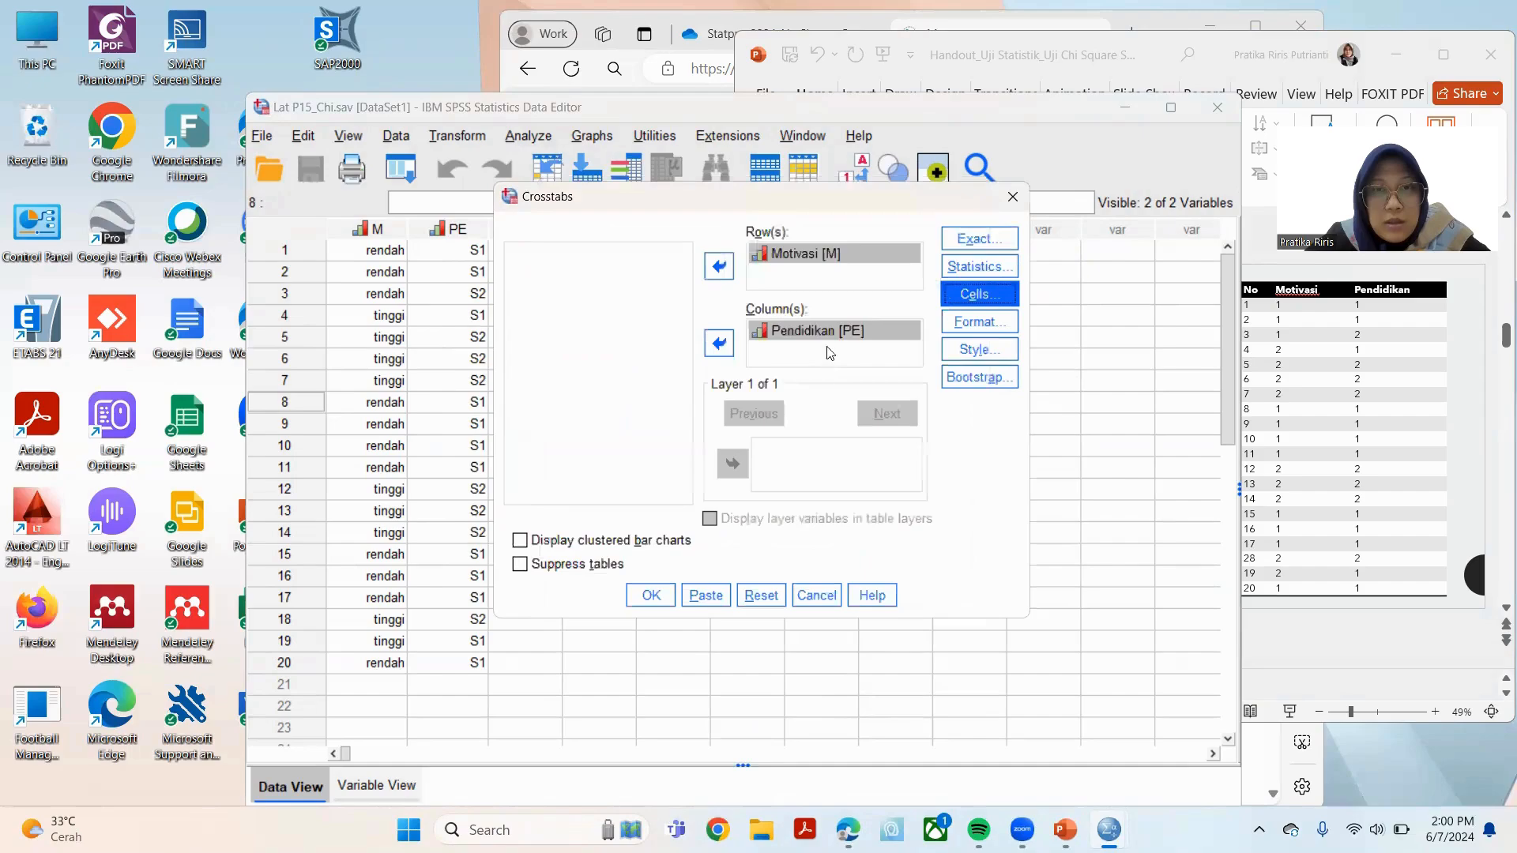
Request the Chi-square, Contingency coefficient, Phi and Cramer's V, and Risk statistics for the crosstabulation.
{"action": "left_click", "coordinate": [972, 267]}
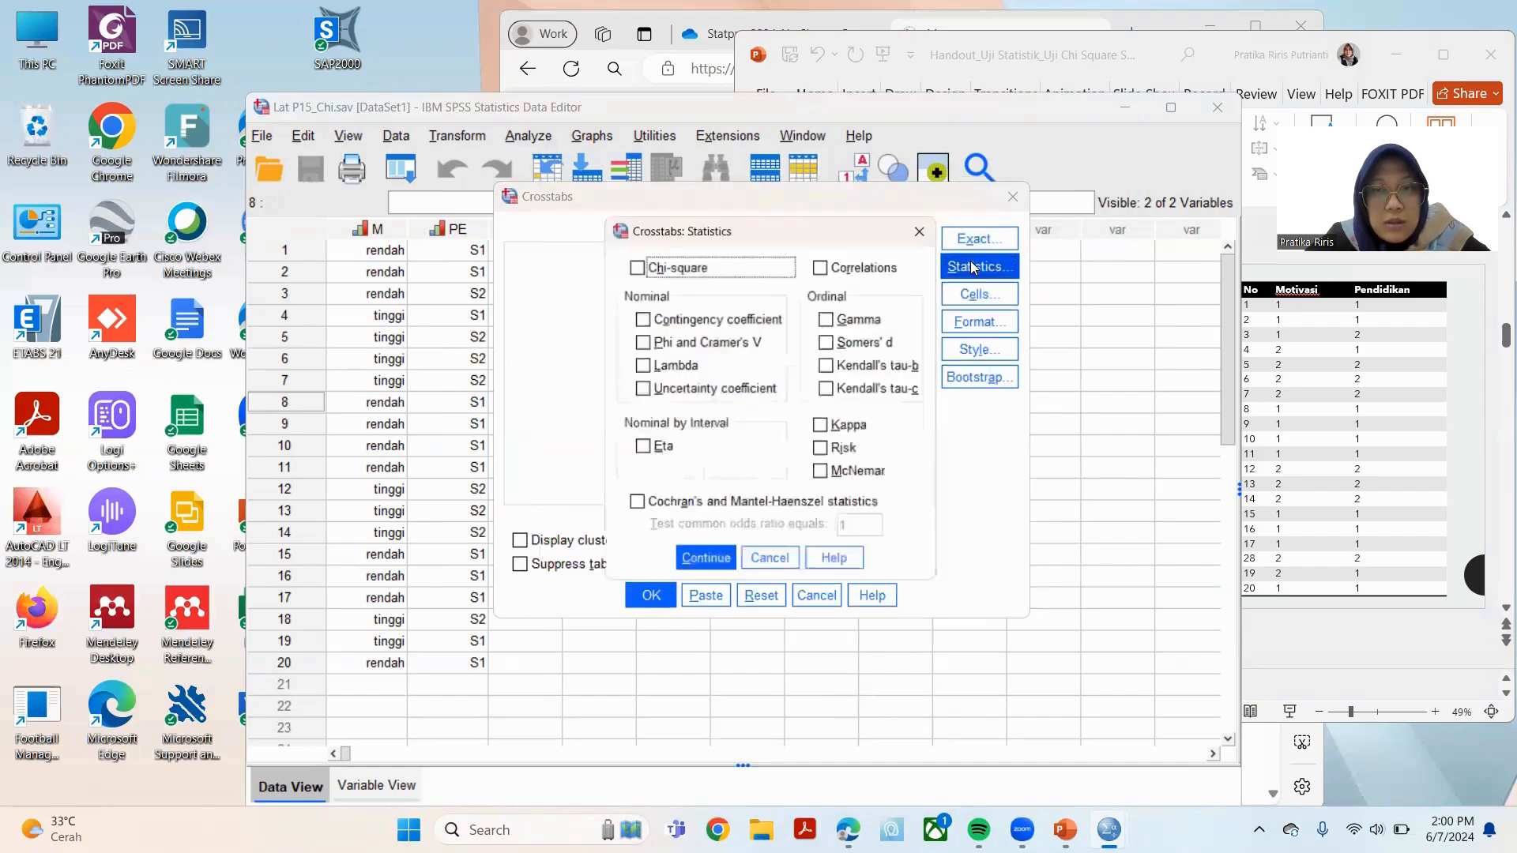
{"action": "left_click", "coordinate": [644, 318]}
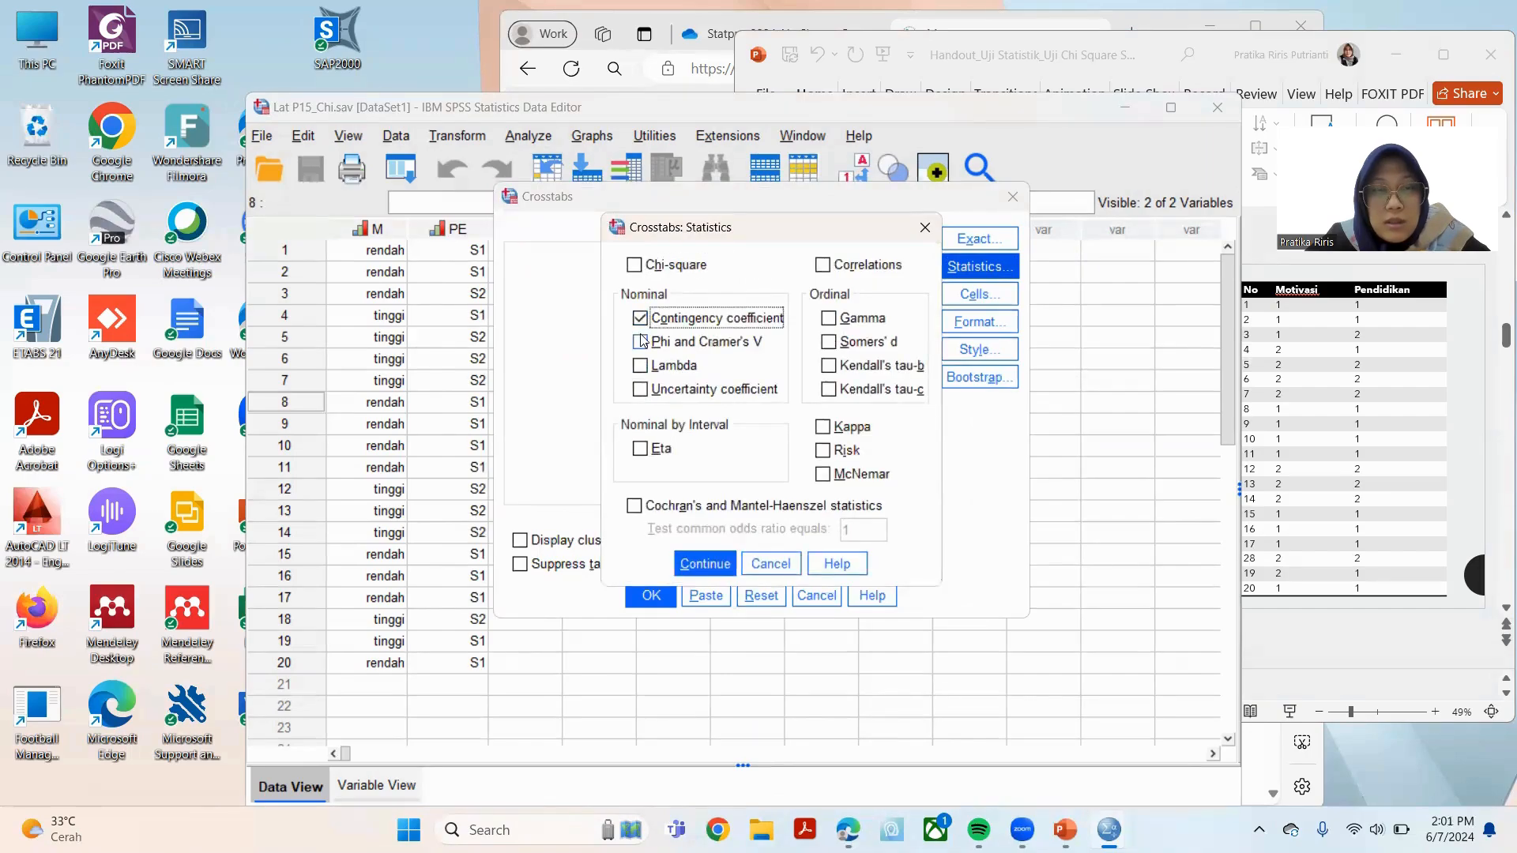
{"action": "left_click", "coordinate": [640, 341]}
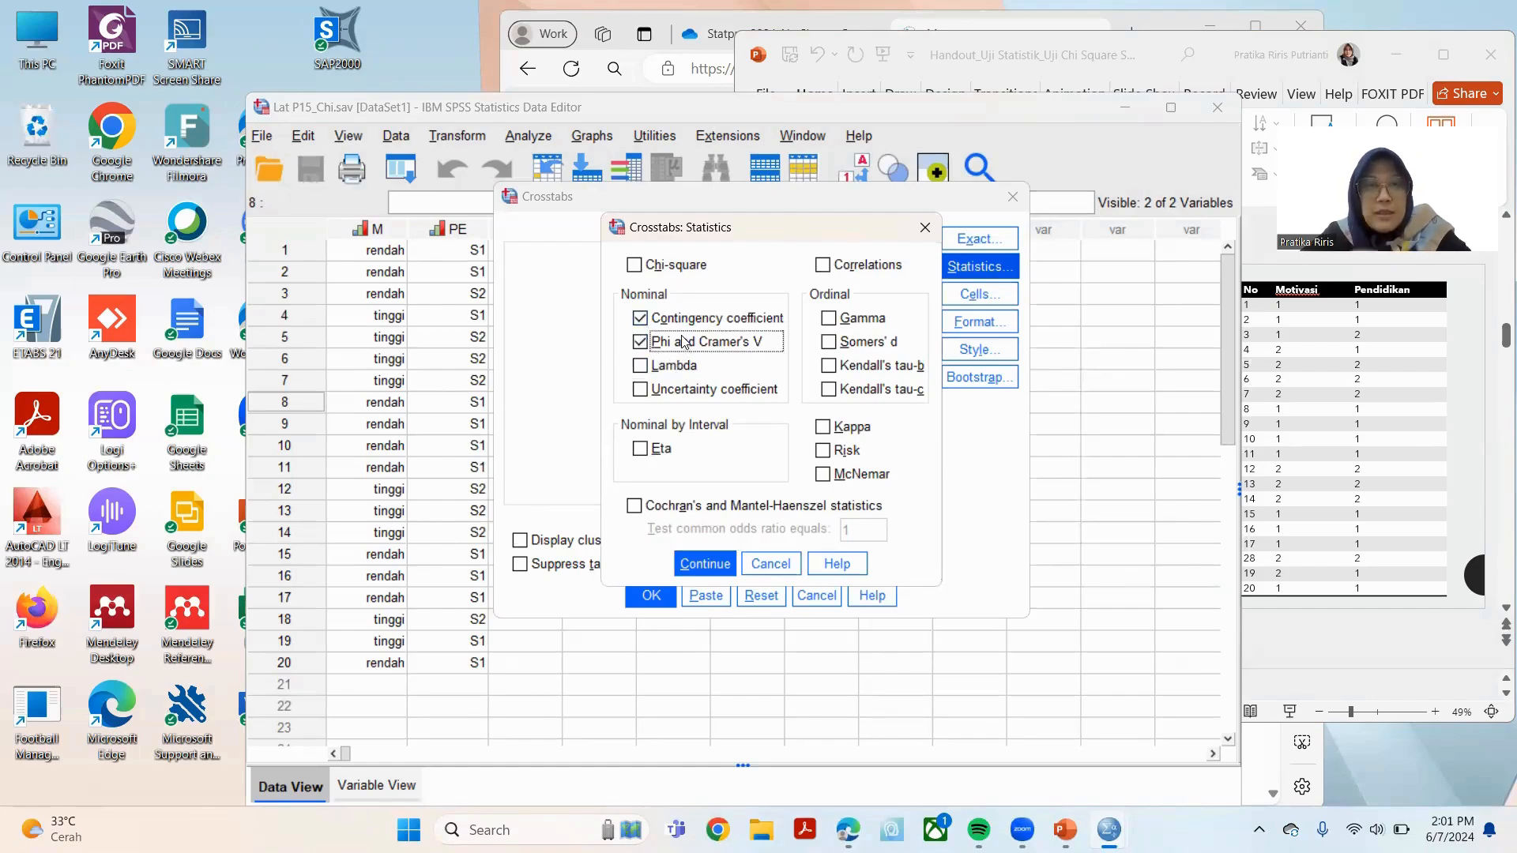
{"action": "left_click", "coordinate": [692, 270]}
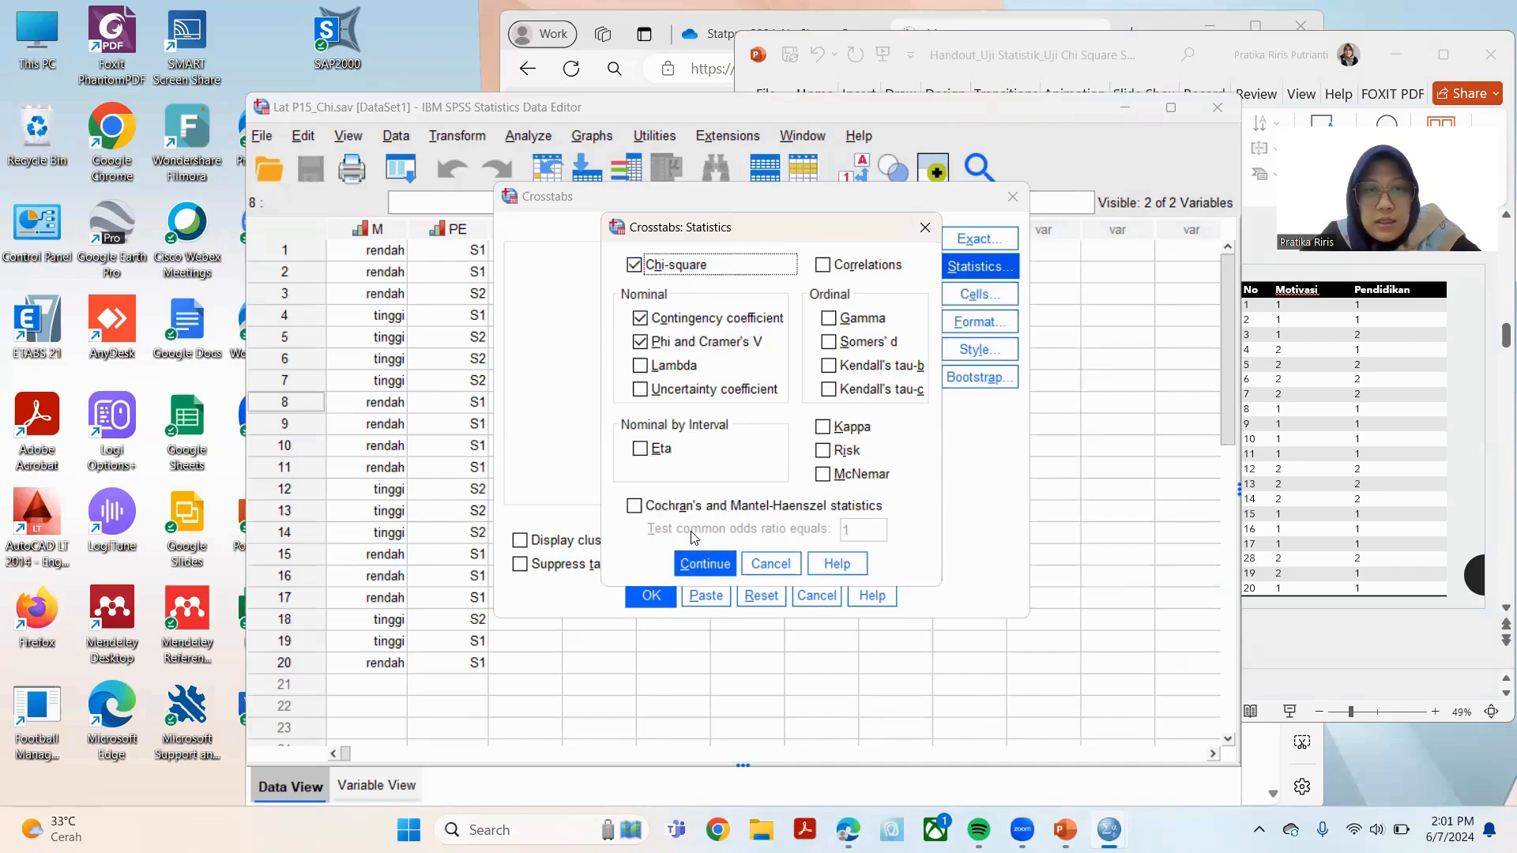
{"action": "left_click", "coordinate": [834, 451]}
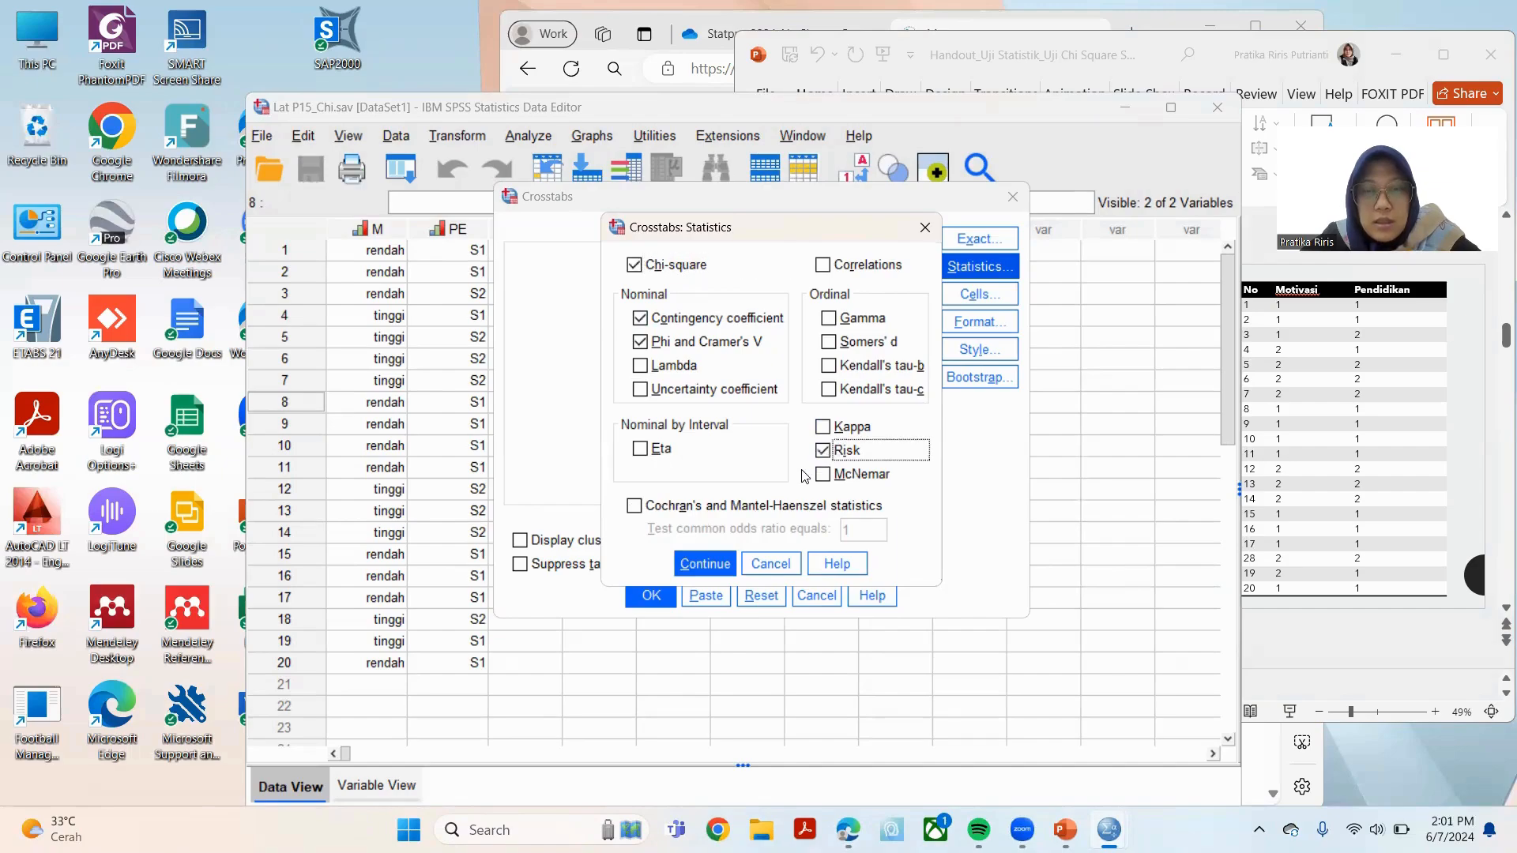
{"action": "left_click", "coordinate": [703, 564]}
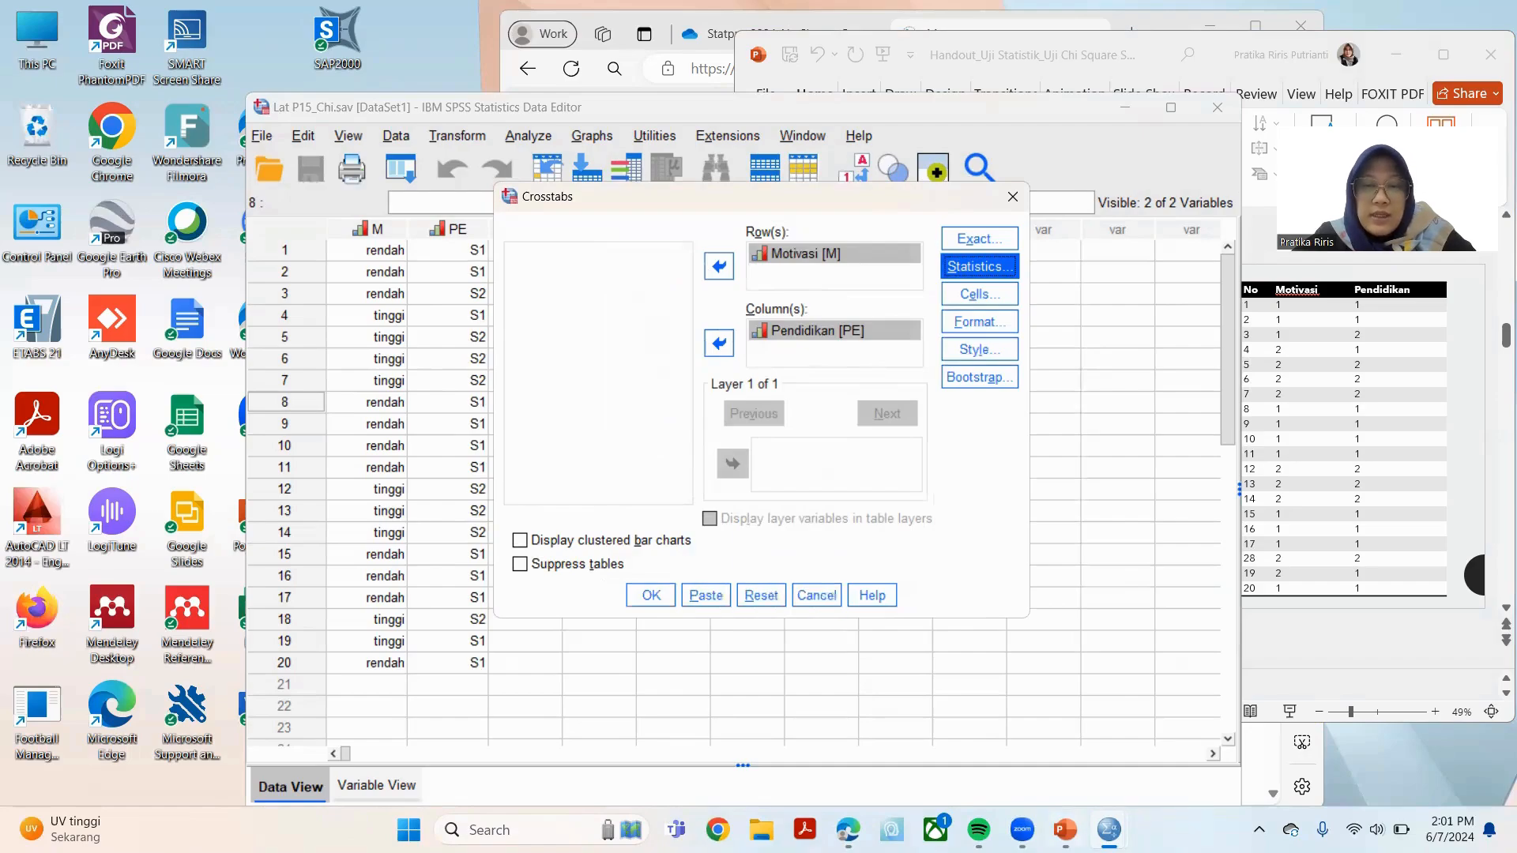
Switch to the PowerPoint handout and start the slide show from slide 11, "6. Output SPSS dan Analisis".
{"action": "left_click", "coordinate": [1064, 830]}
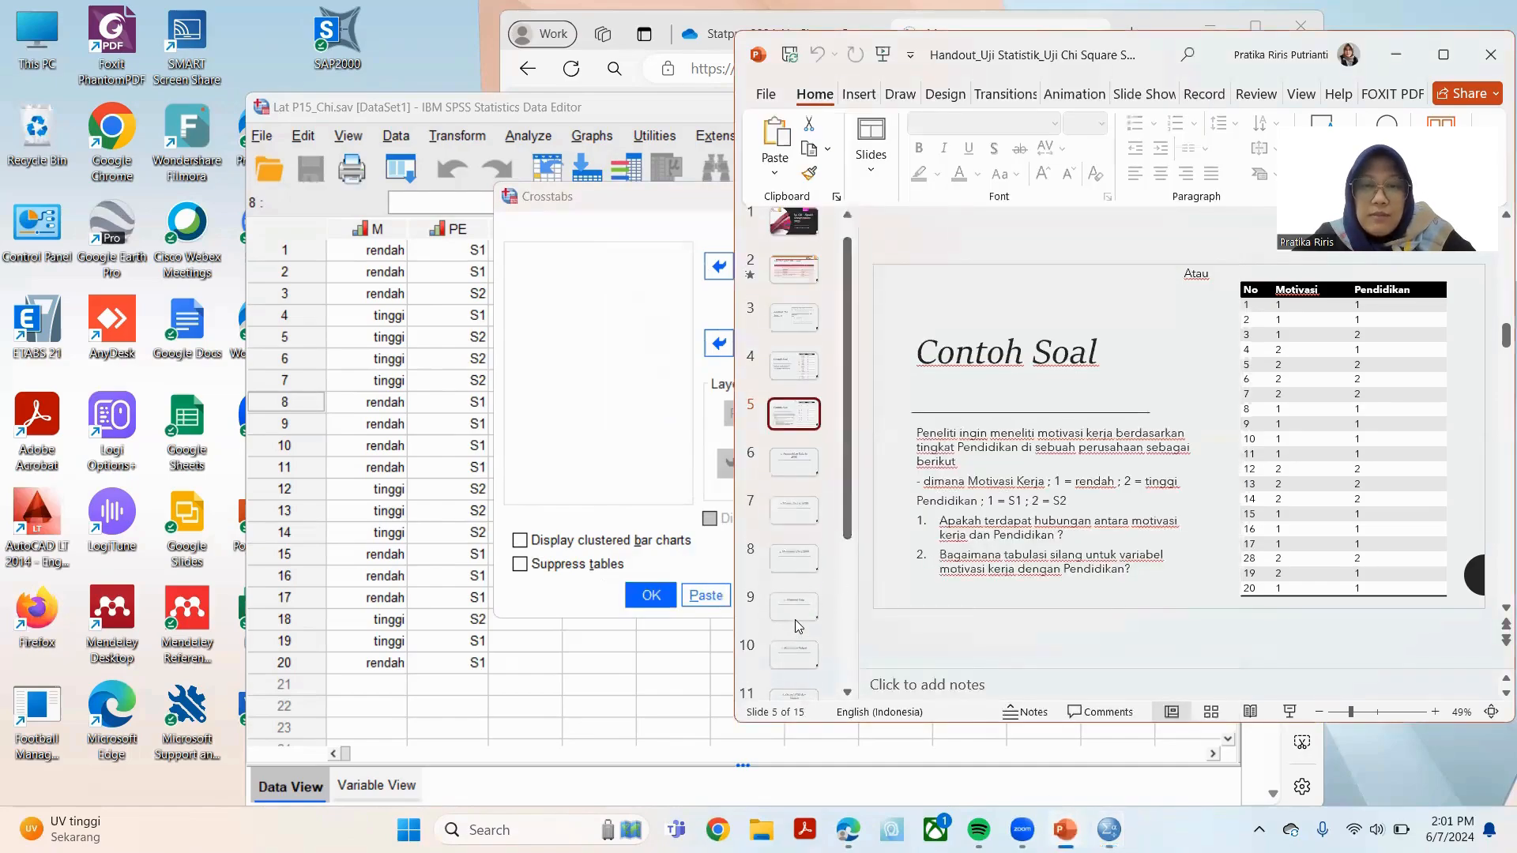
{"action": "scroll", "coordinate": [796, 627], "scroll_direction": "down", "scroll_amount": 2}
{"action": "left_click", "coordinate": [797, 619]}
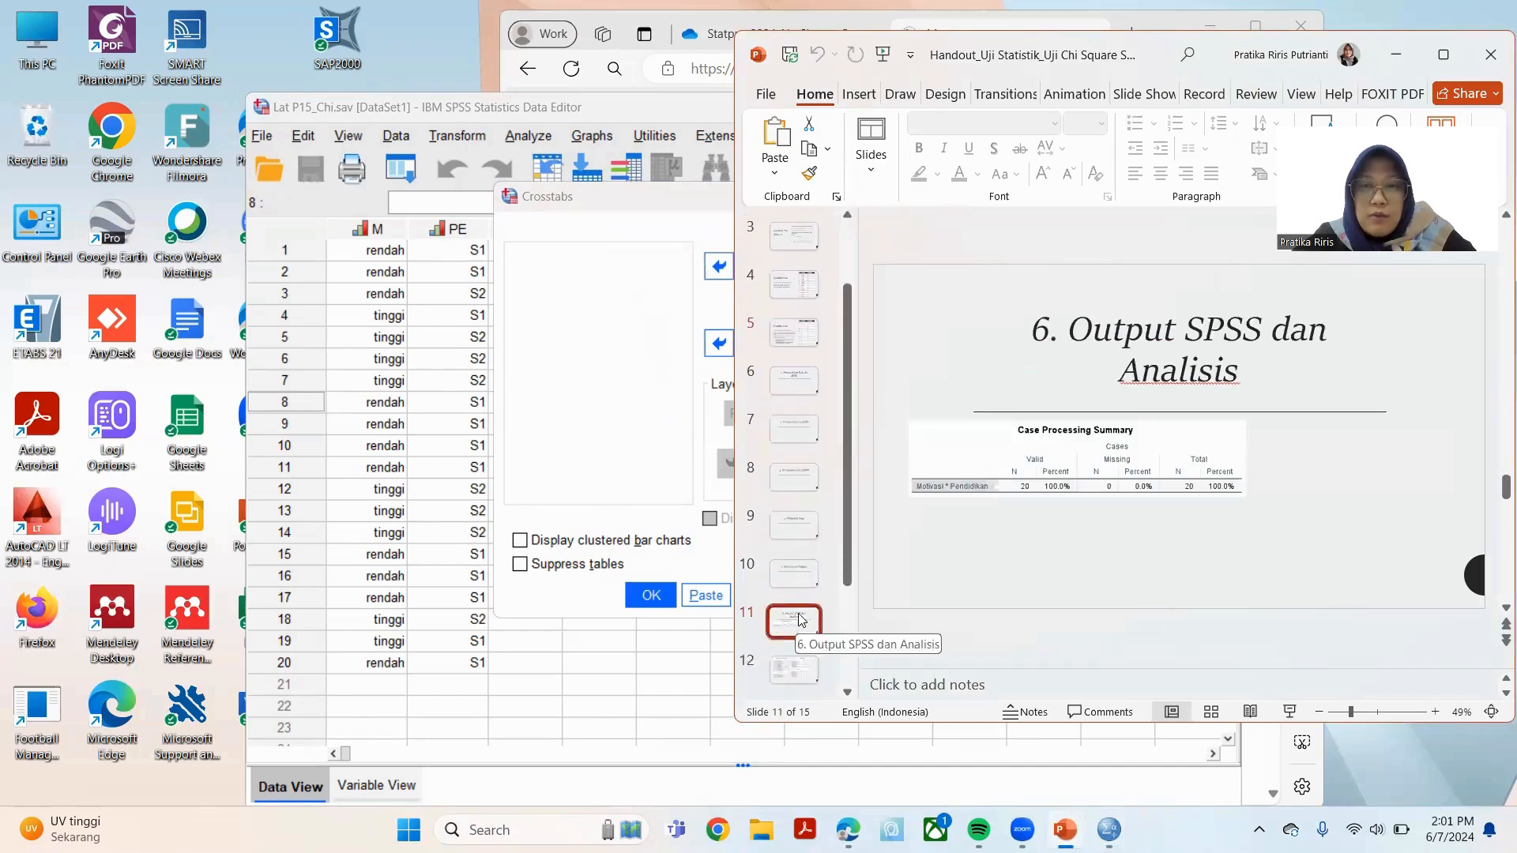
{"action": "left_click", "coordinate": [1291, 712]}
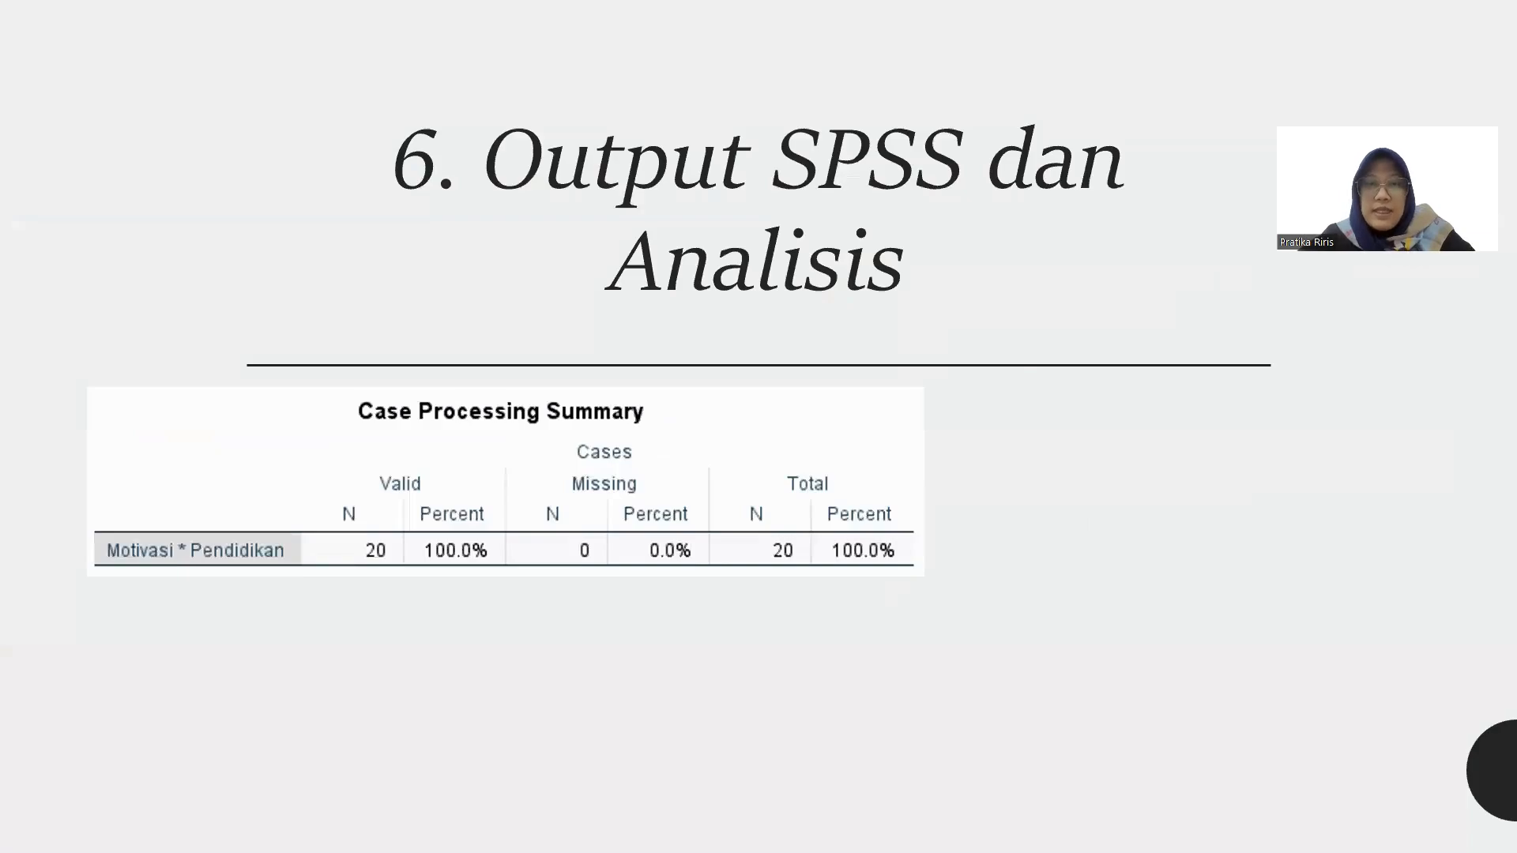
Turn on the laser pointer for the slide show and advance to the slide with the Motivasi * Pendidikan crosstabulation and Chi-Square Tests tables.
{"action": "right_click", "coordinate": [914, 242]}
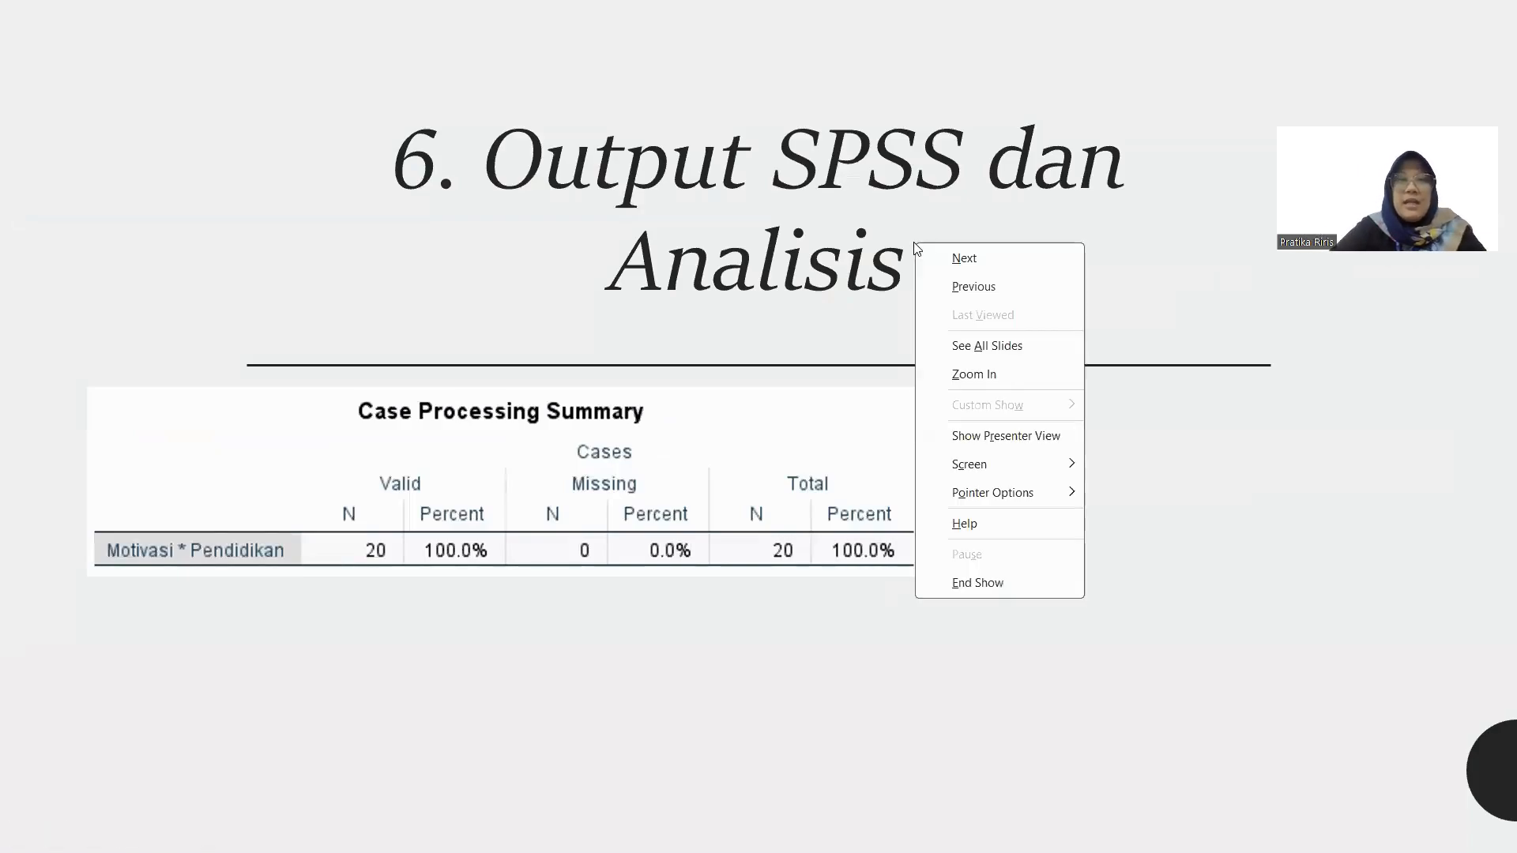
{"action": "mouse_move", "coordinate": [1046, 493]}
{"action": "left_click", "coordinate": [1118, 492]}
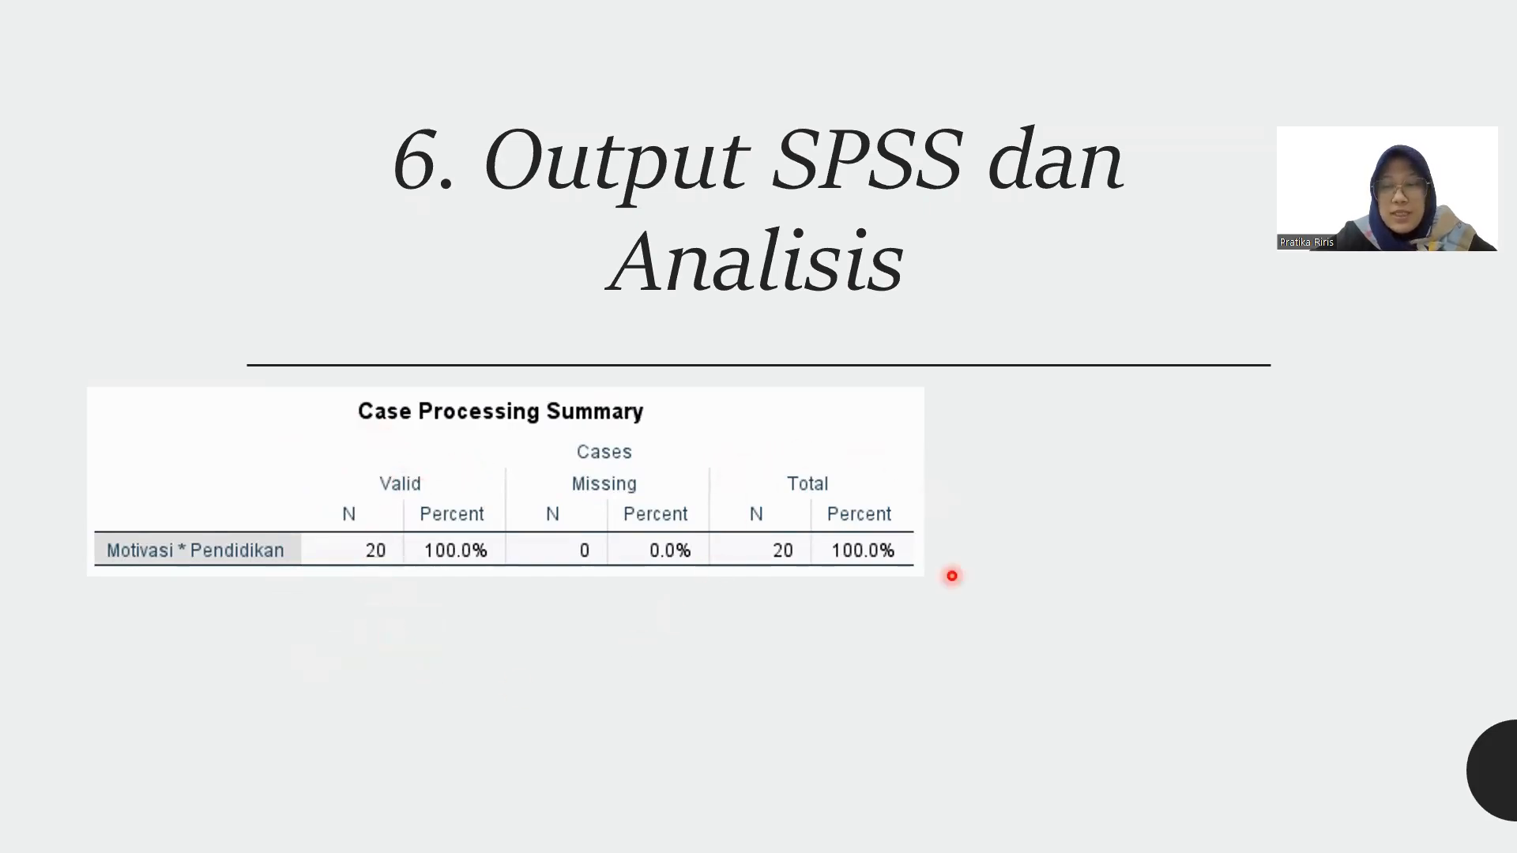
{"action": "key", "text": "Right"}
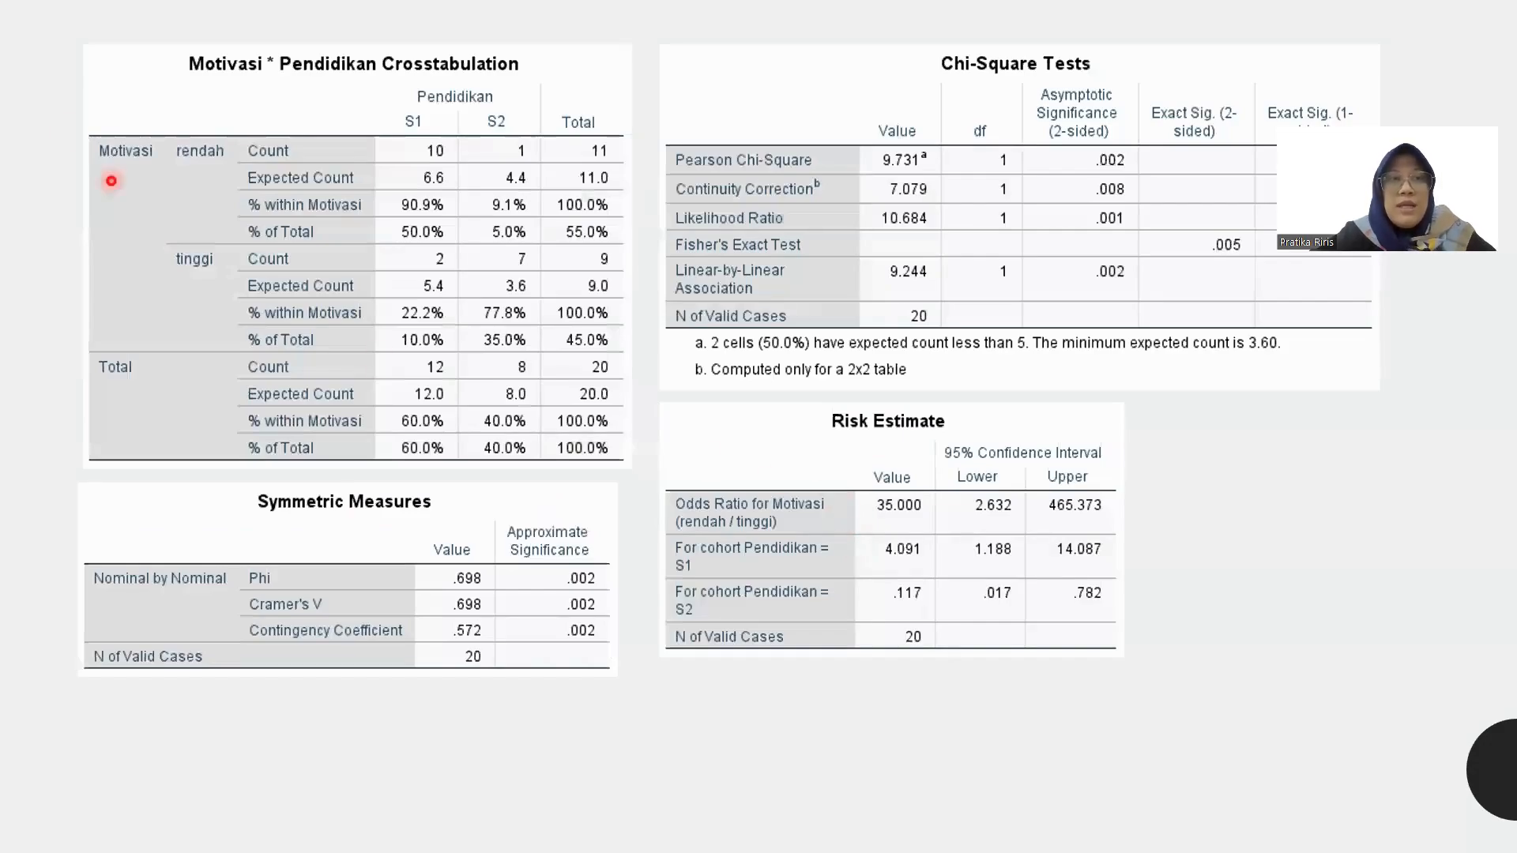